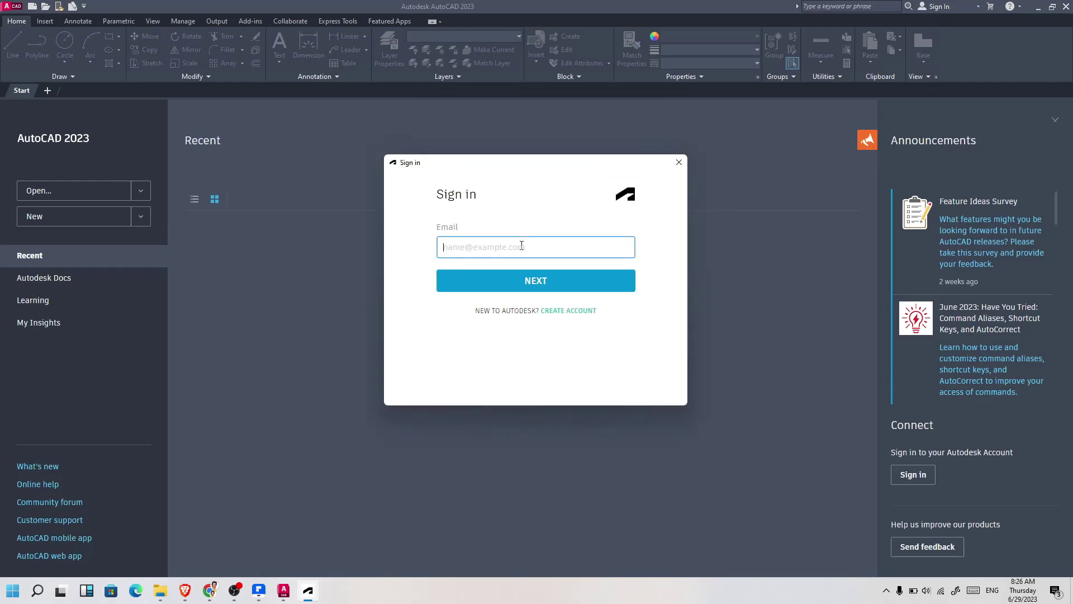
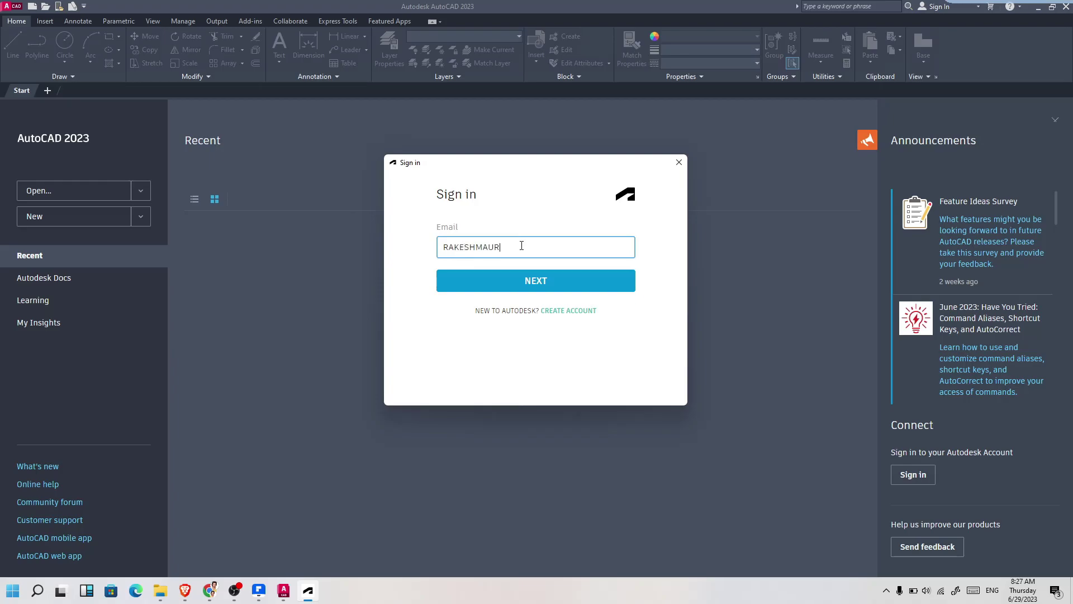
Step: Enter the account e-mail in the AutoCAD 2023 sign-in and continue to the password step
click(548, 281)
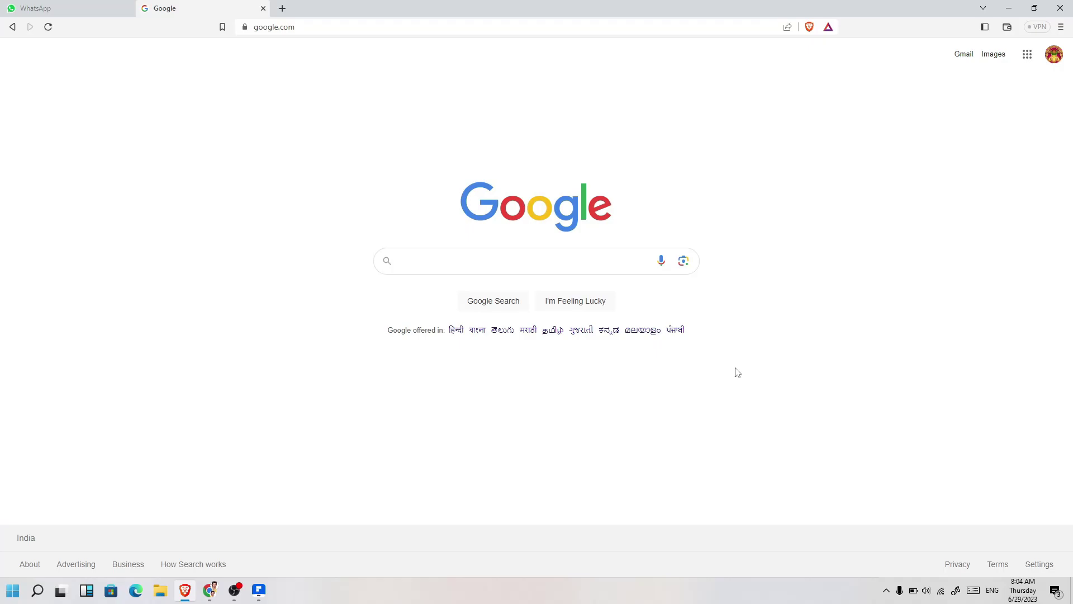
Step: Check the Gmail inbox, then bring up the rollno33.pdf marks sheet in PDFelement
click(209, 590)
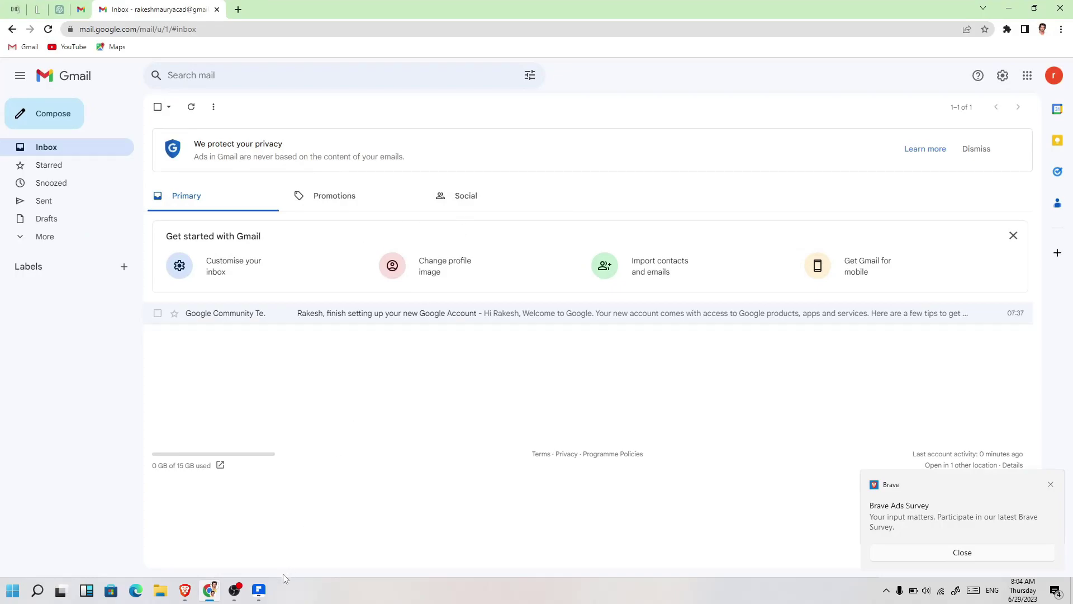
click(259, 590)
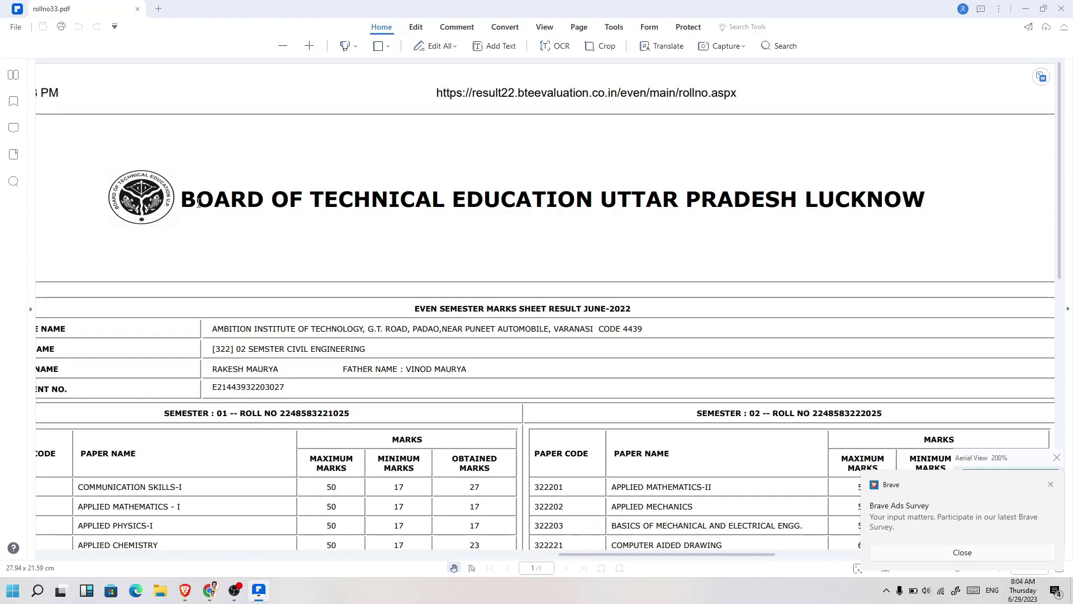
Step: Minimize the PDFelement rollno33.pdf window to reveal the Gmail inbox
click(1025, 9)
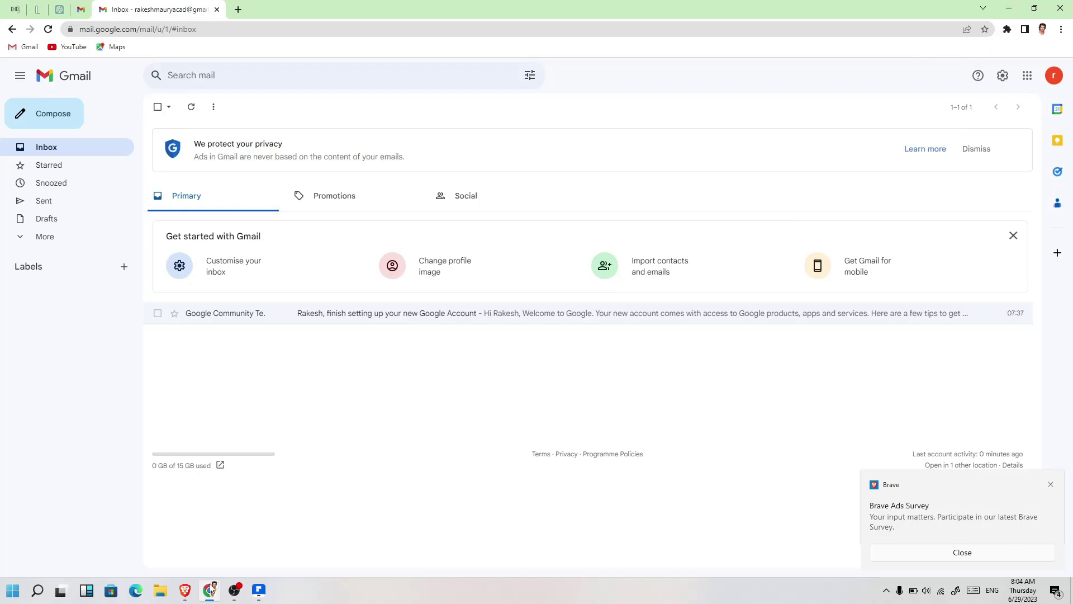
Step: Search Google for 'AUTODESK' in Brave and open the Autodesk India (autodesk.in) result
click(189, 598)
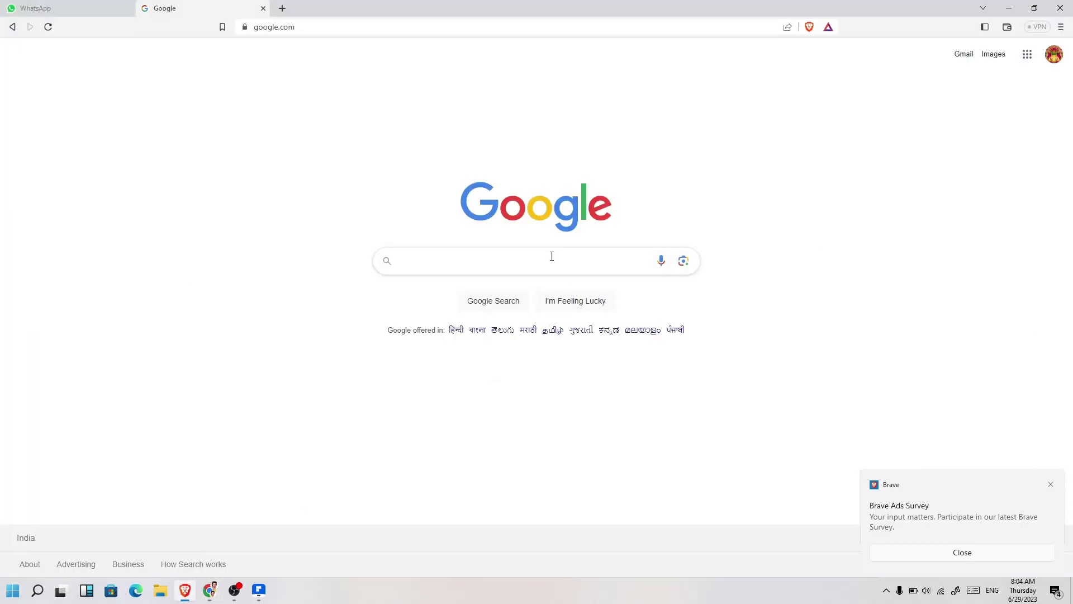
click(551, 257)
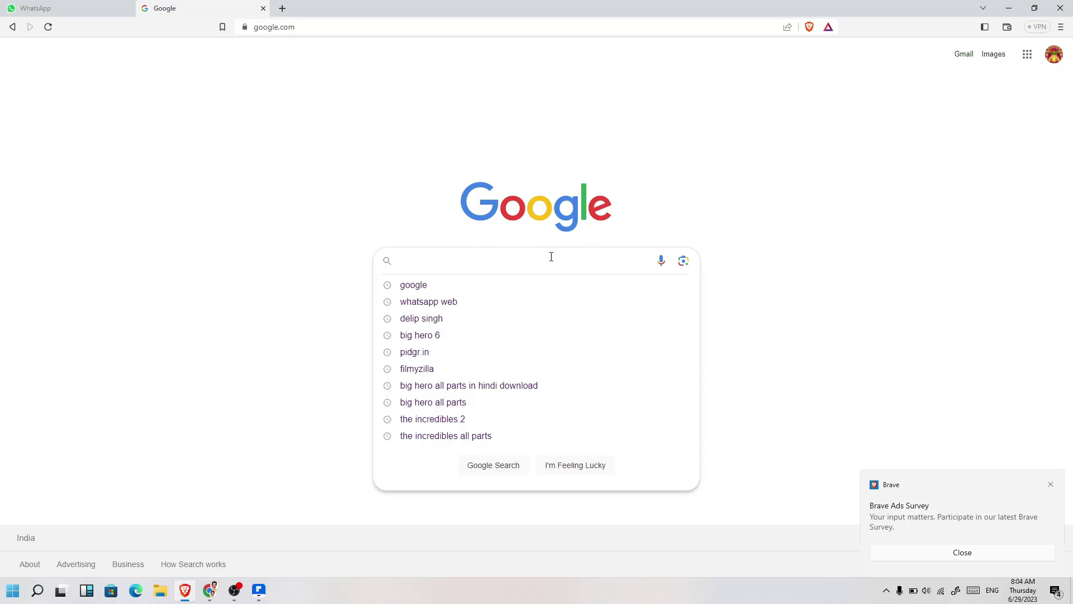
text(AUT)
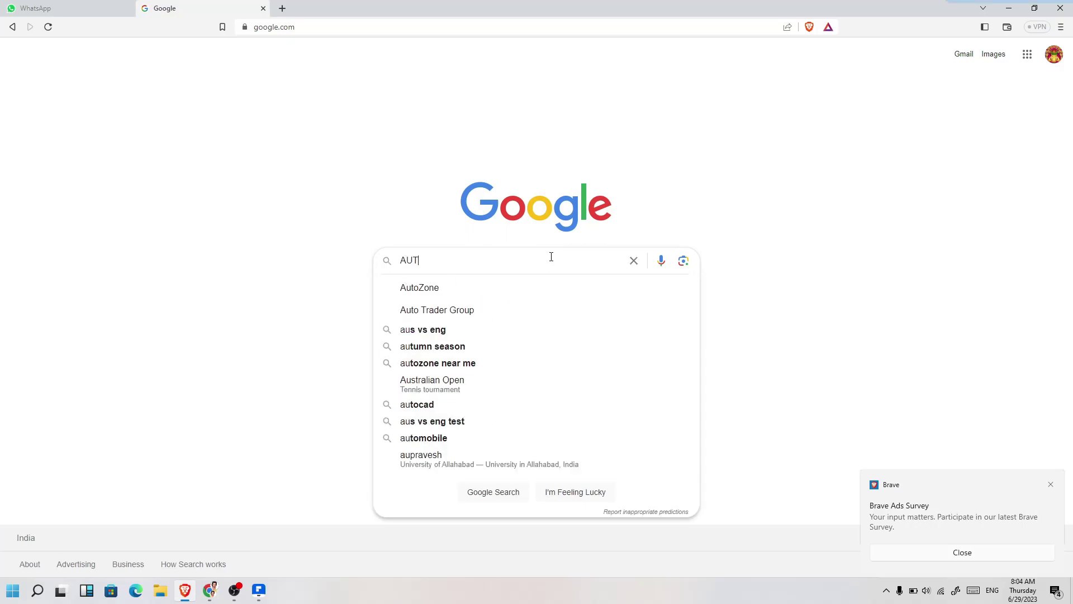
text(ODESK)
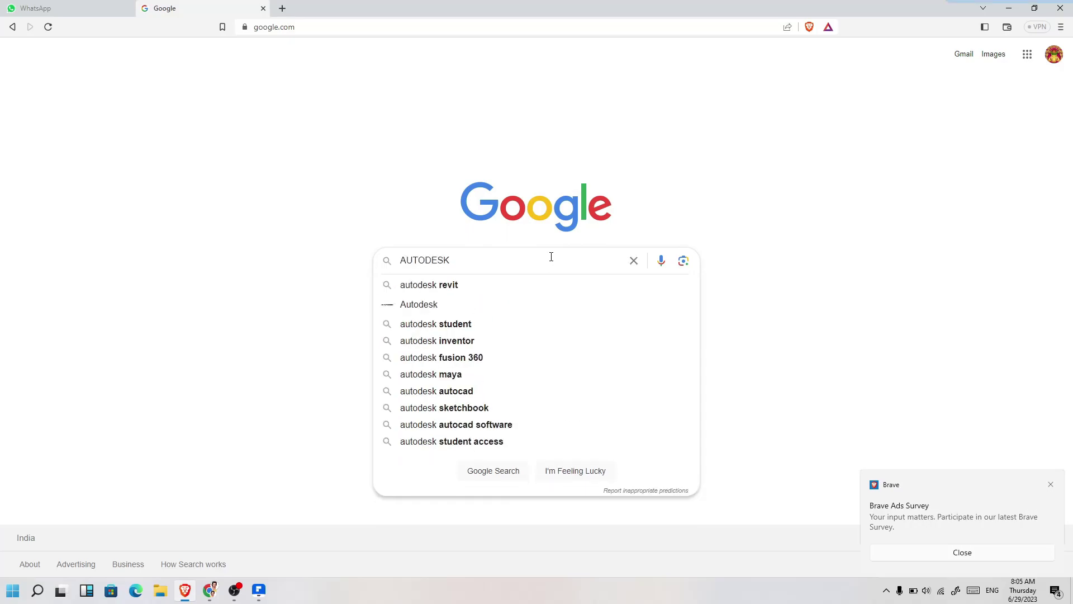
key(Return)
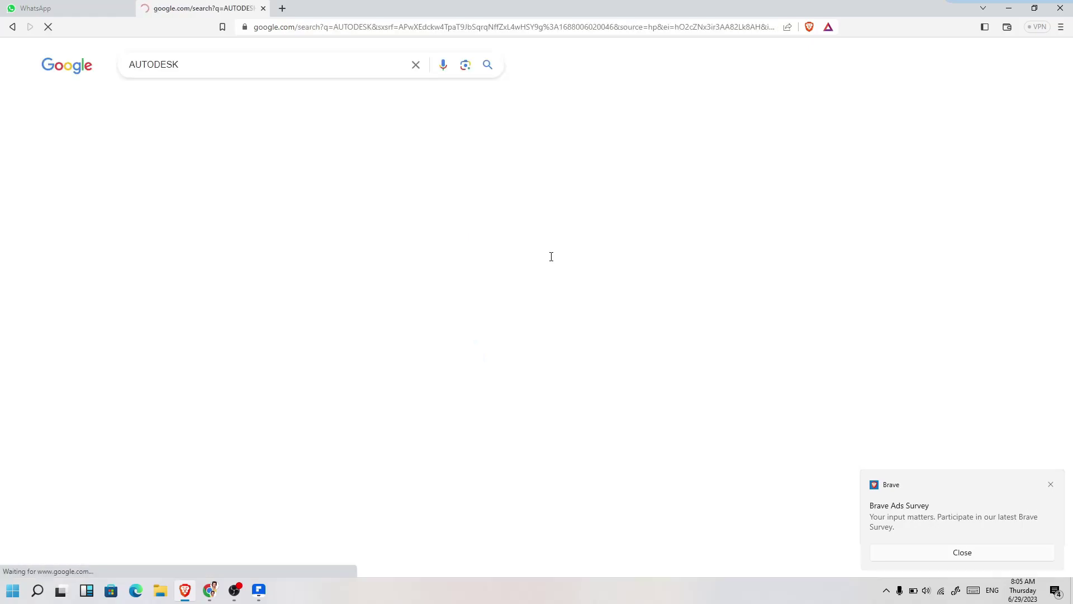
scroll(391, 235, down, 2)
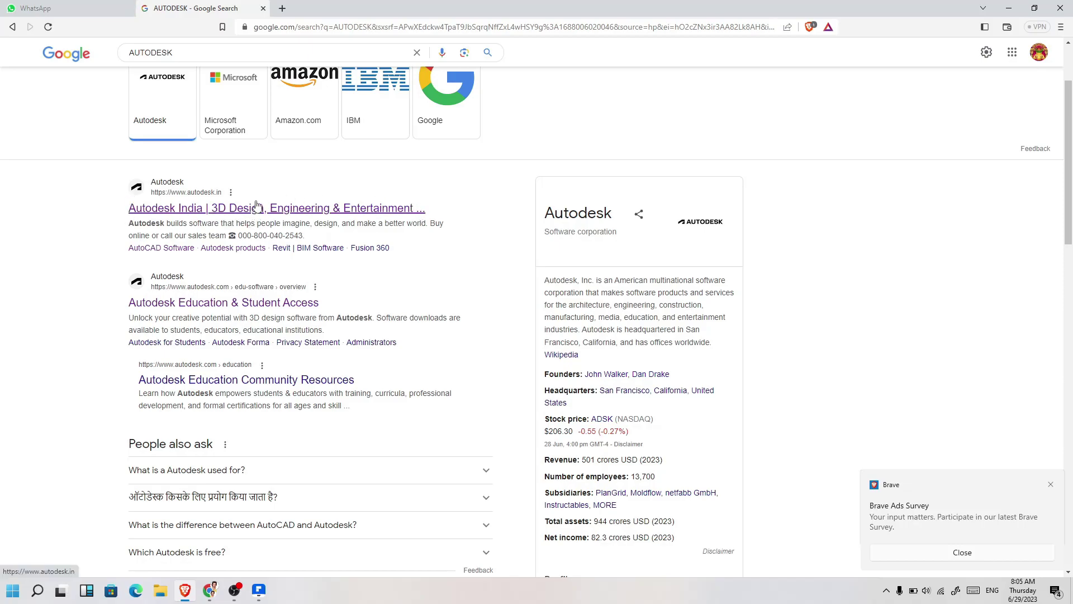
click(257, 207)
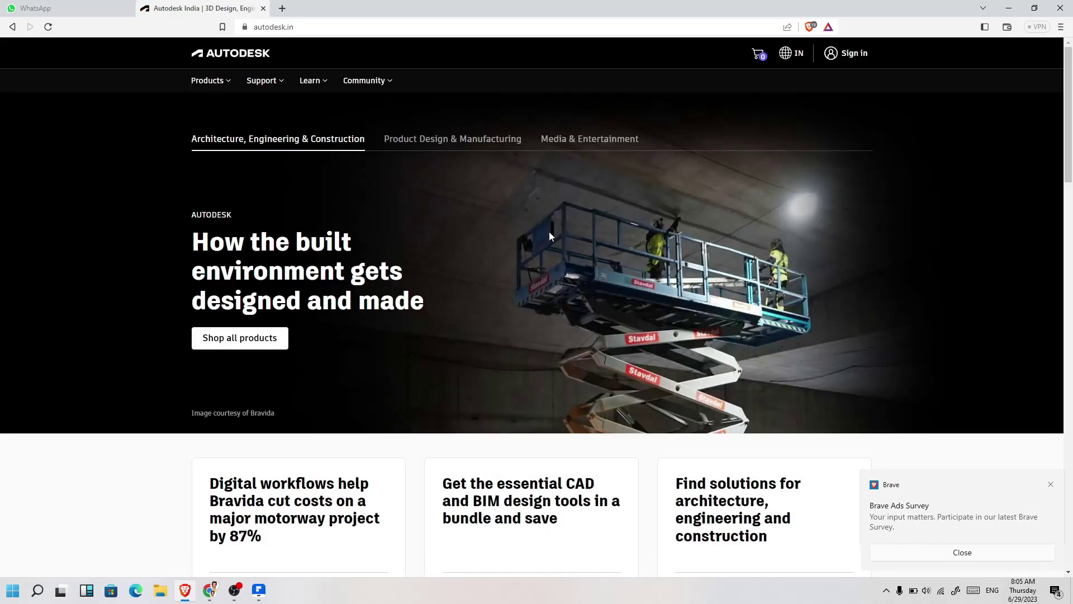
Step: Go from the Autodesk Sign in page to the empty Create account form
click(847, 54)
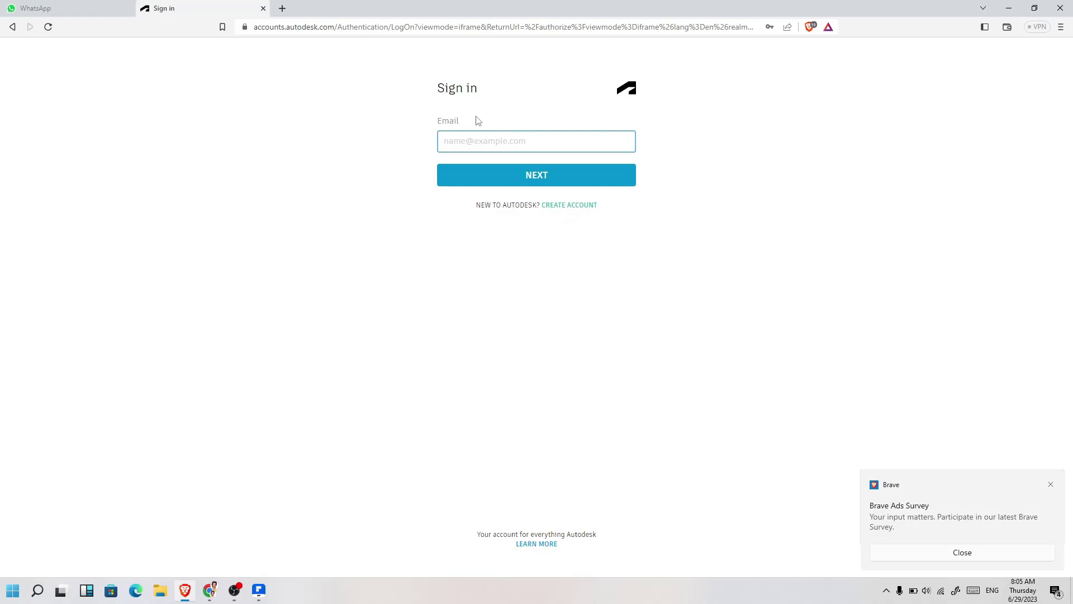
click(571, 208)
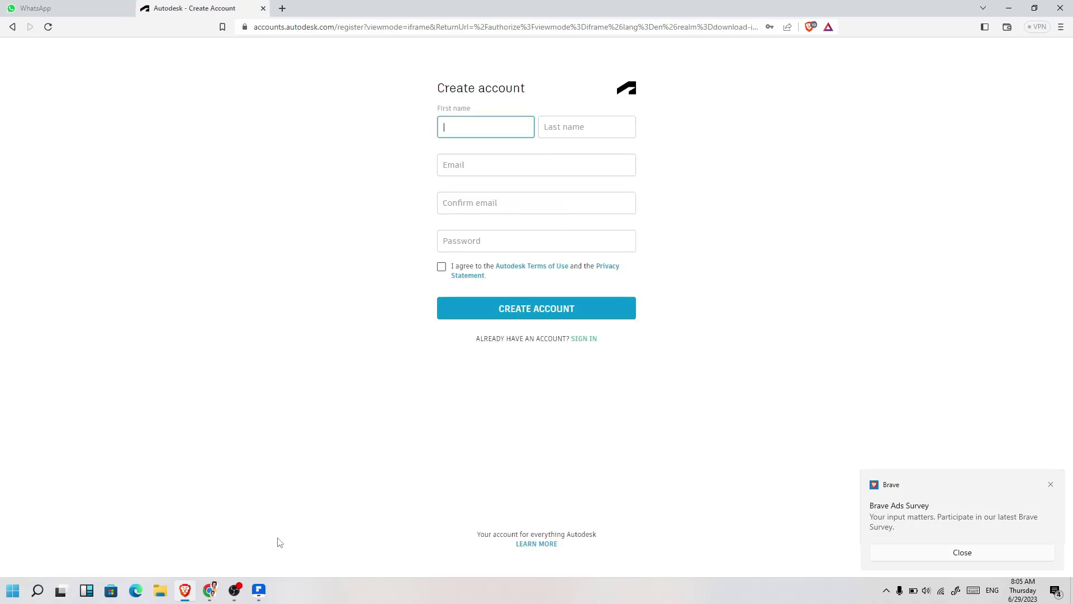
Step: Check the marks sheet, then enter the student's first name, last name and e-mail
click(258, 589)
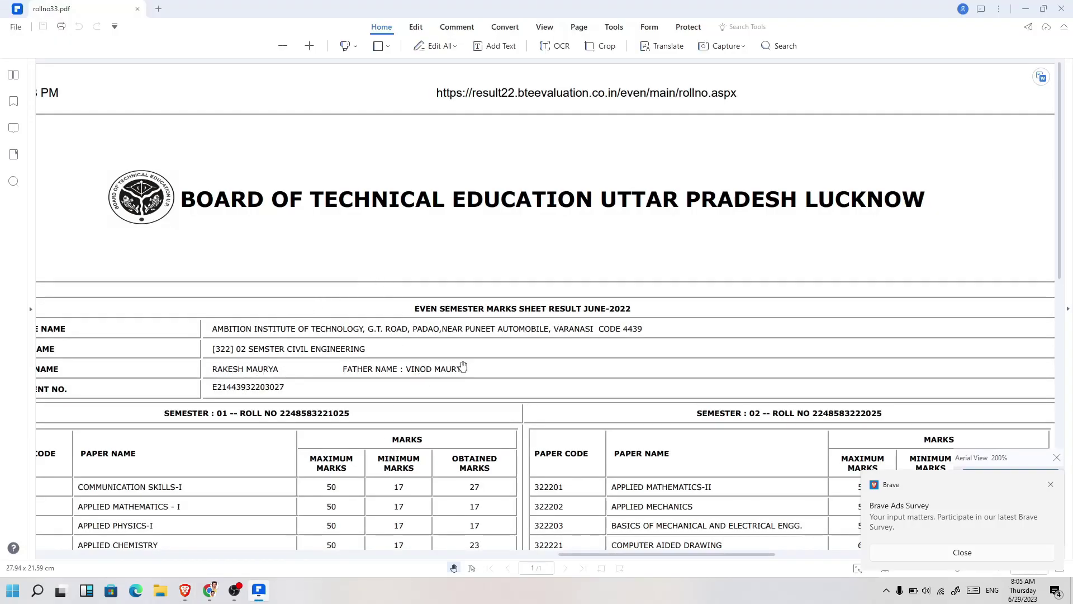
click(1025, 8)
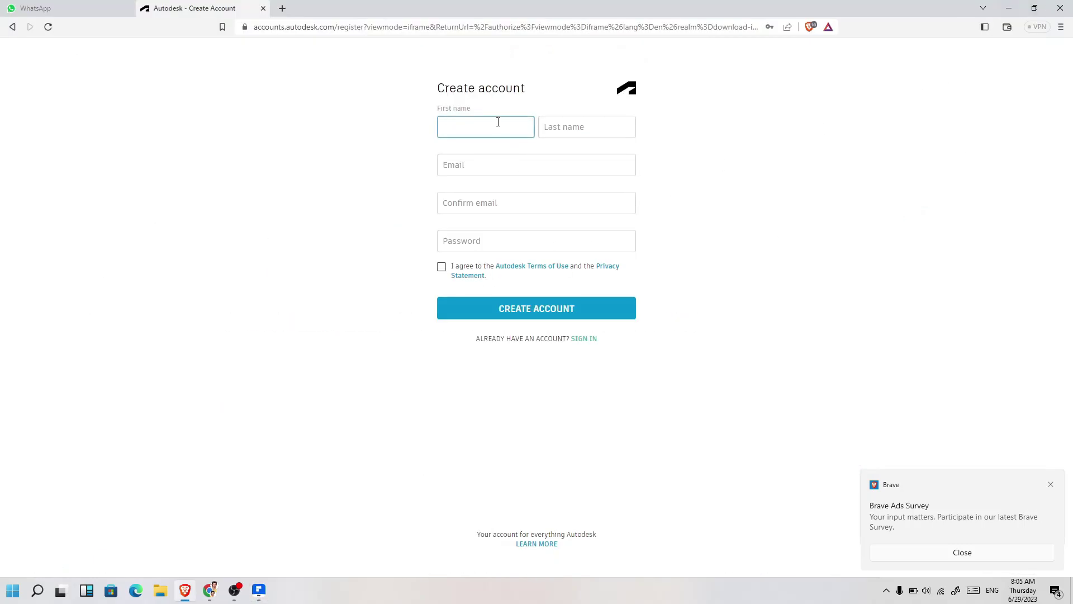
key(Tab)
click(516, 169)
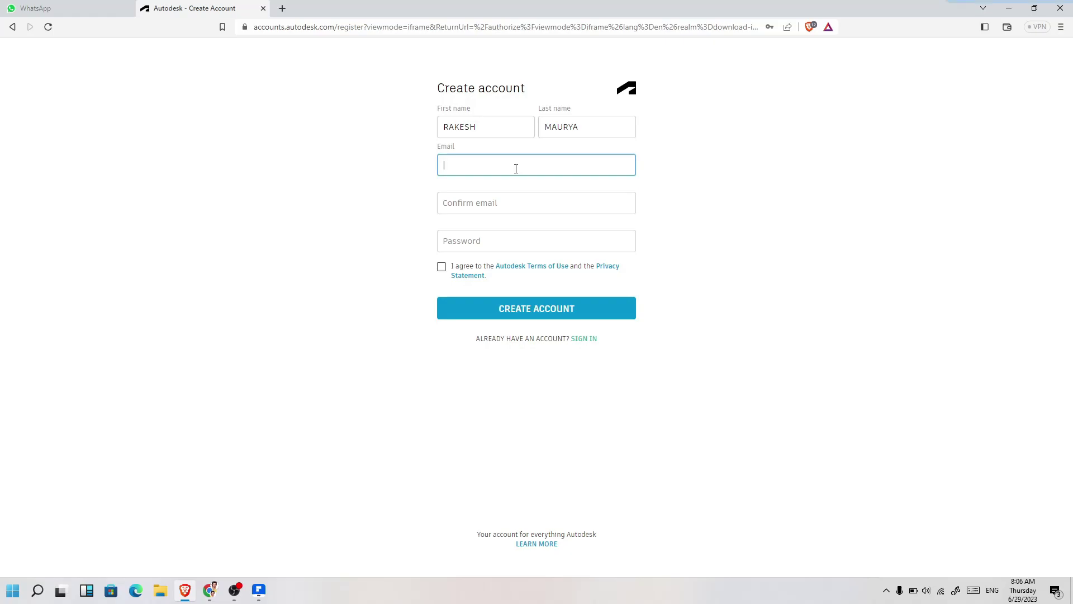
Step: Confirm the e-mail, paste the password, accept the terms, and create the account
click(529, 200)
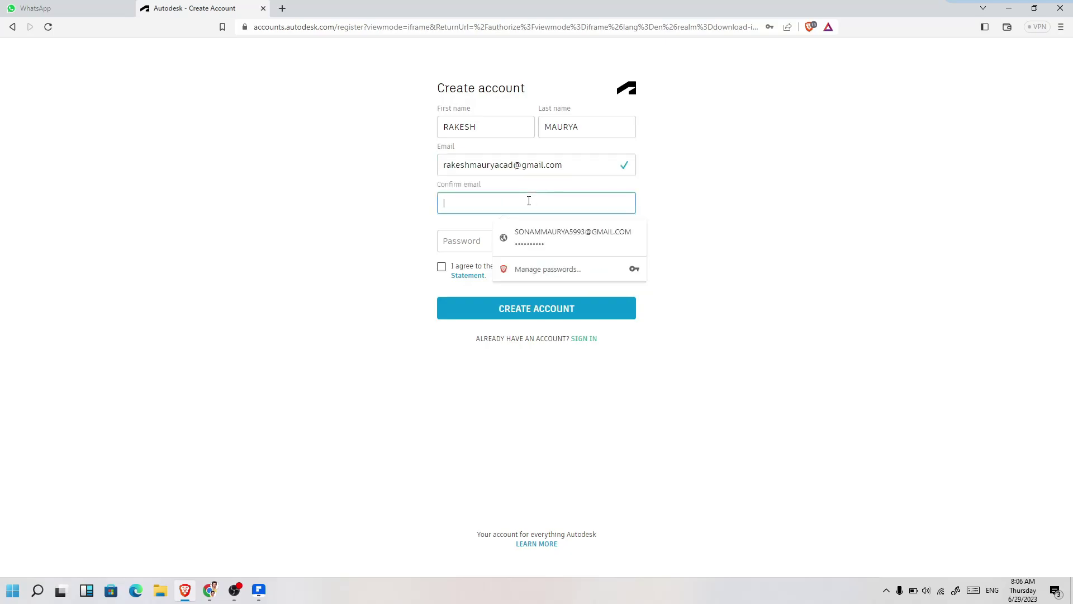
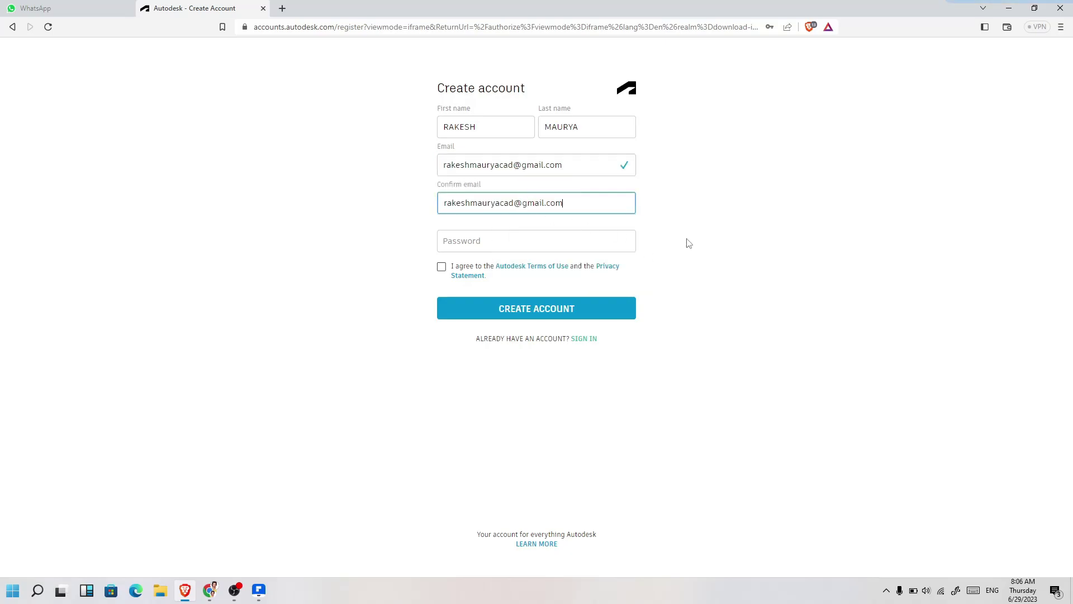
click(688, 225)
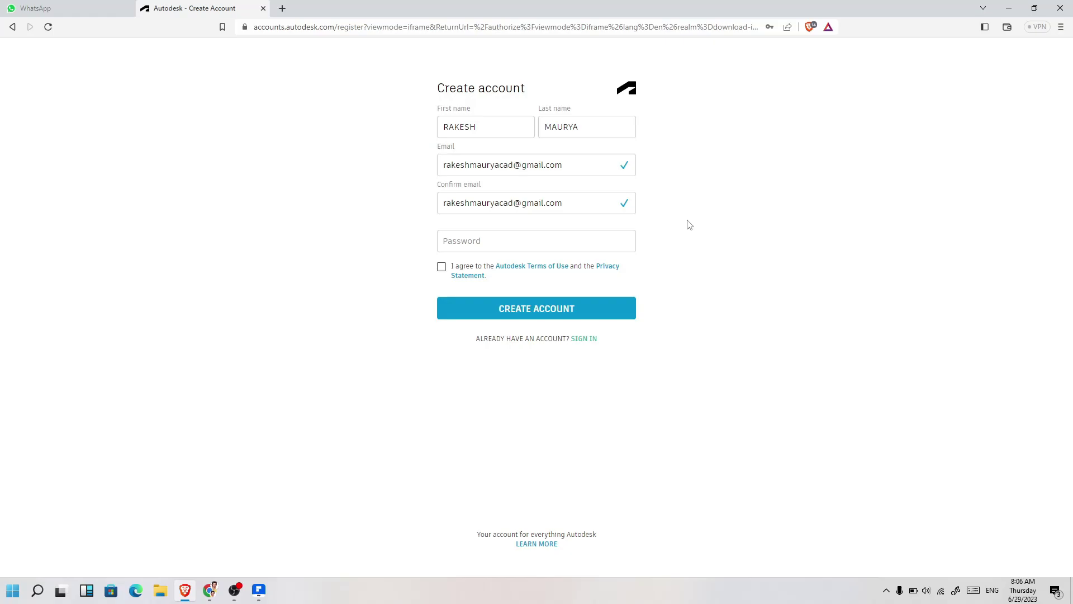
click(541, 242)
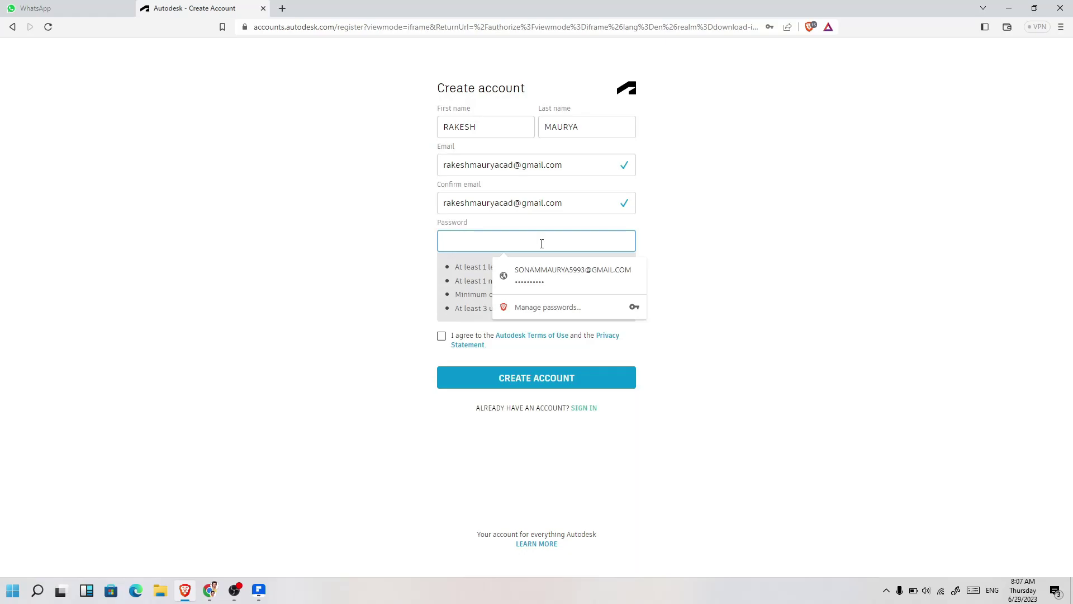
key(ctrl+v)
click(442, 268)
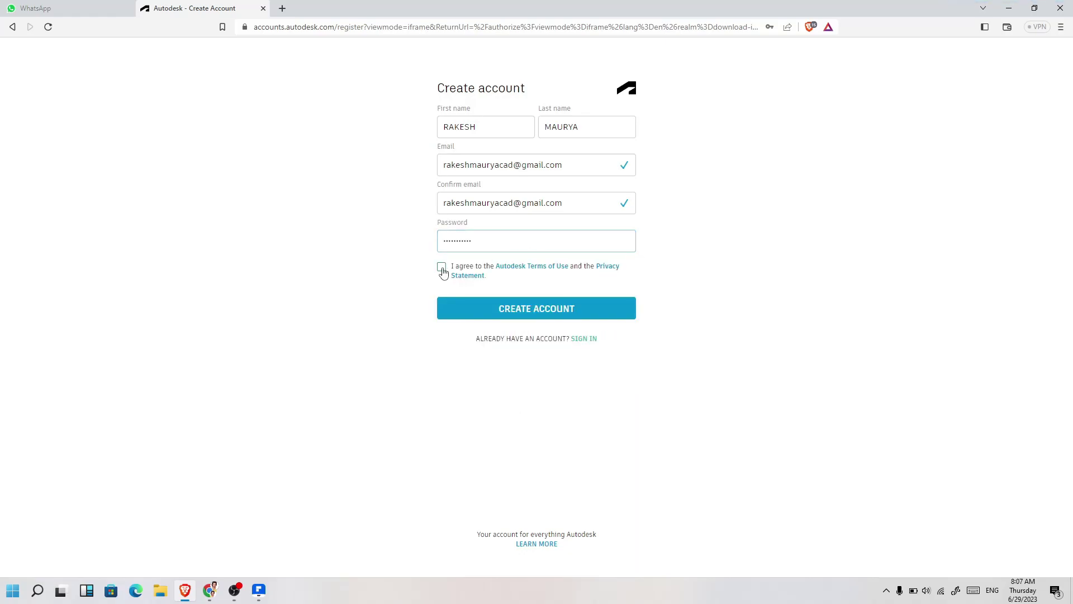
click(441, 268)
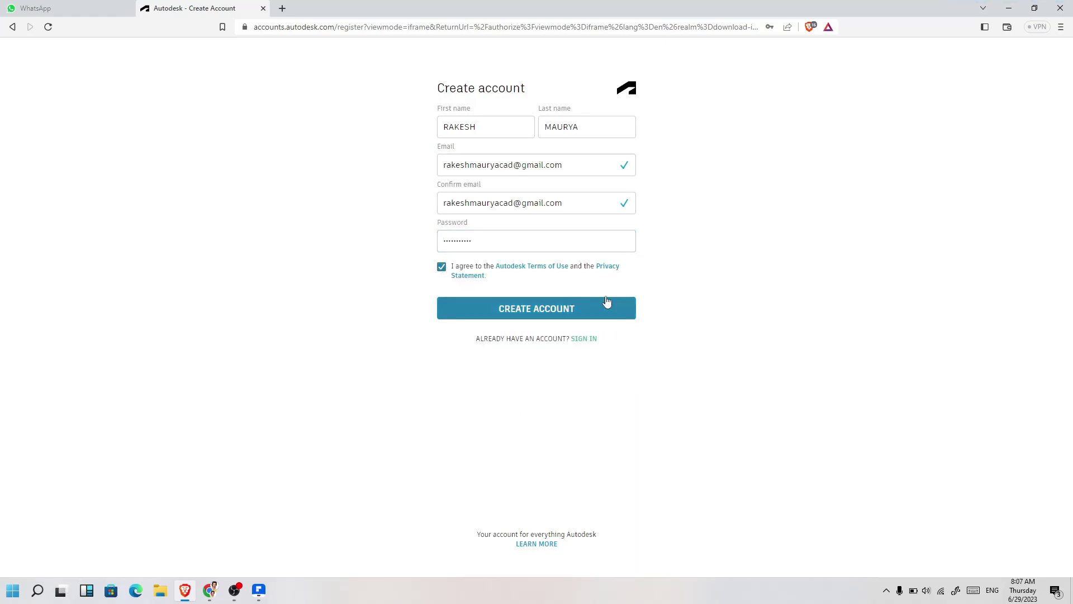
click(565, 309)
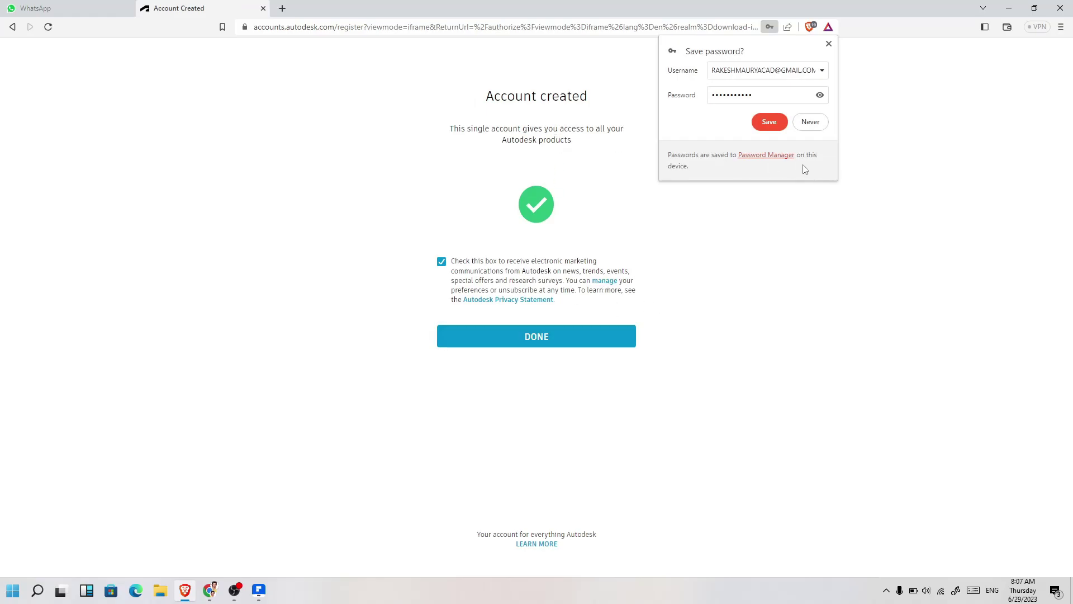
click(562, 337)
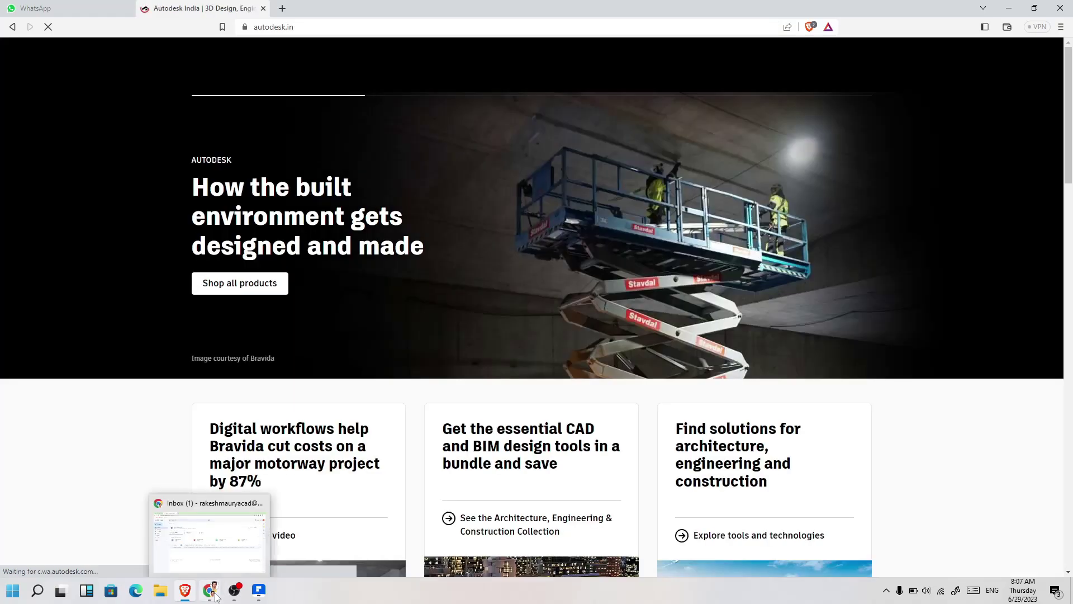
Step: Reload Gmail, open the 'Verify your Autodesk account' email, and follow its verification link
click(209, 537)
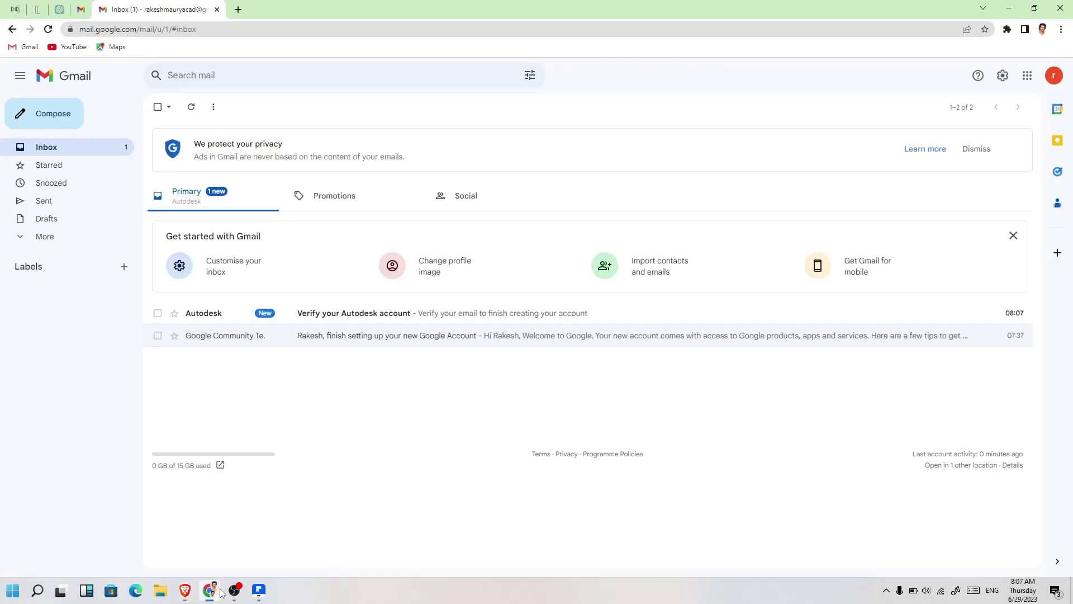
click(54, 29)
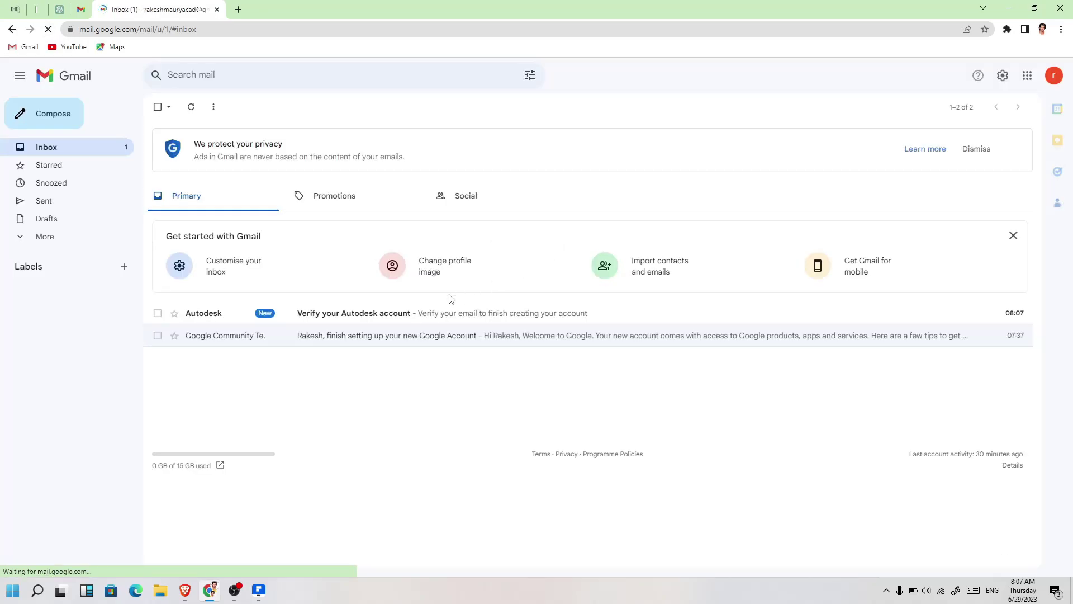
click(420, 318)
scroll(548, 331, down, 2)
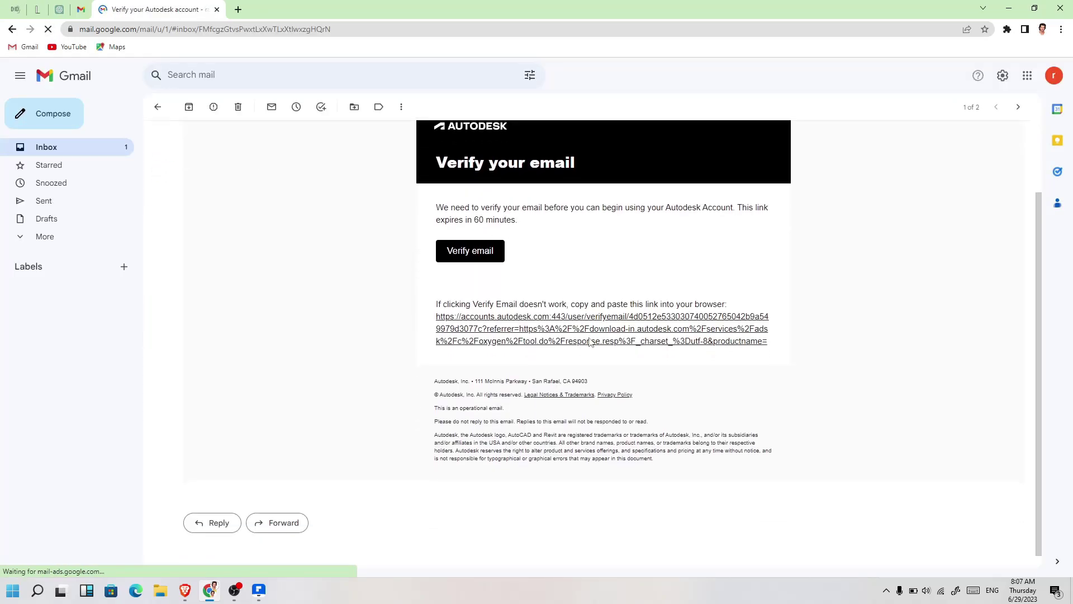
scroll(581, 338, up, 1)
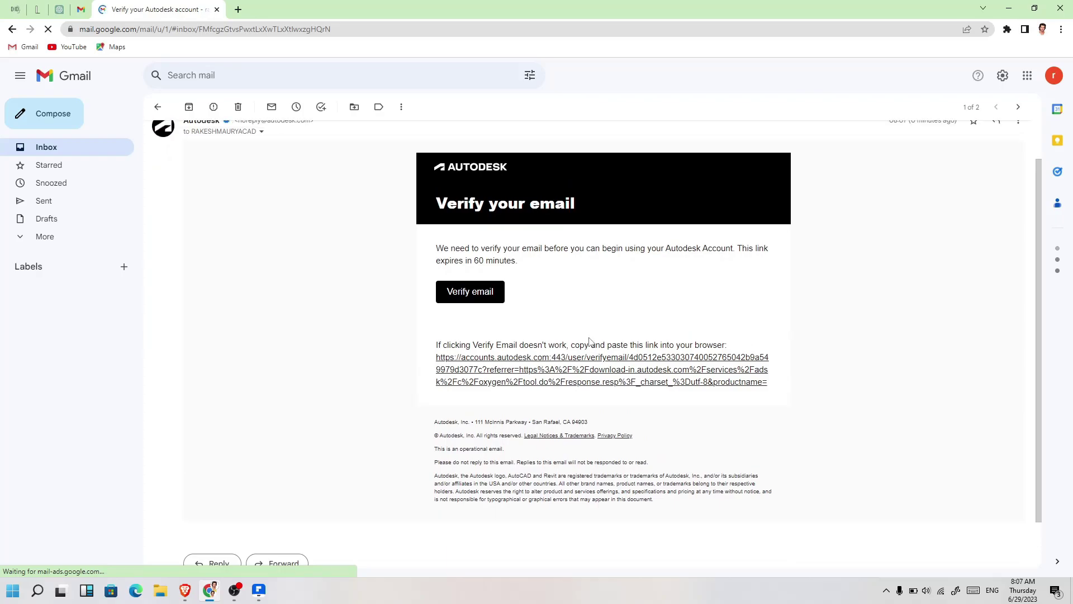
click(476, 294)
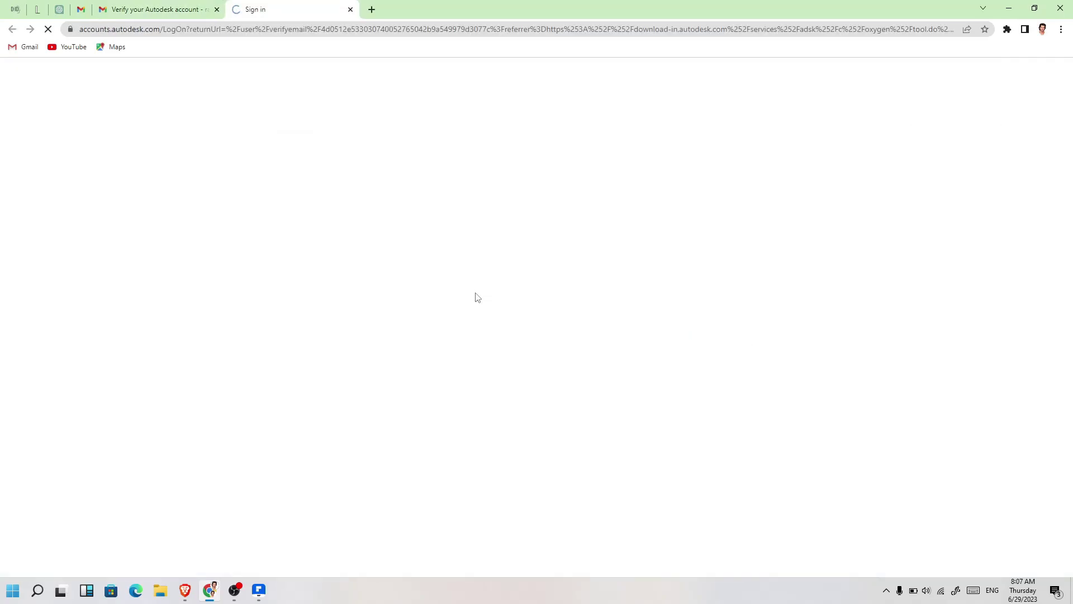
Step: Sign in with the account e-mail and password to complete verification, declining to save the password
triple_click(554, 162)
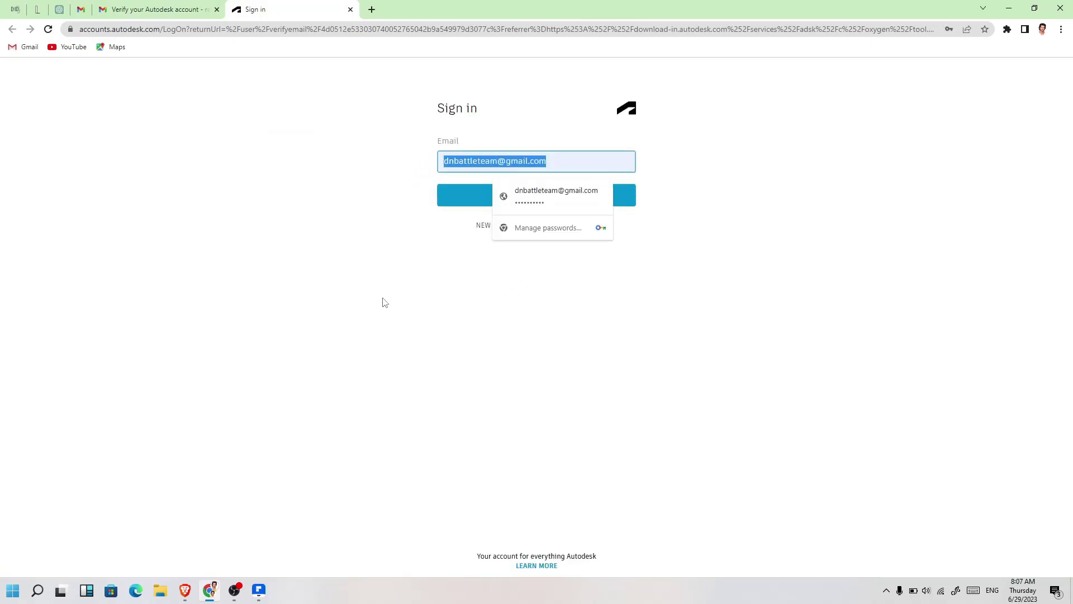
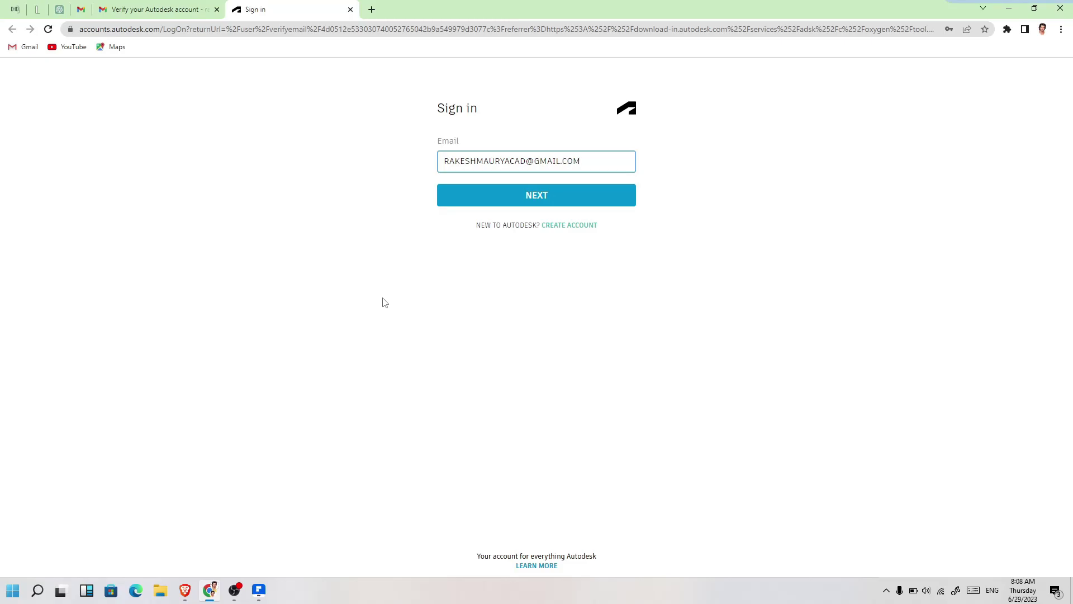
key(Return)
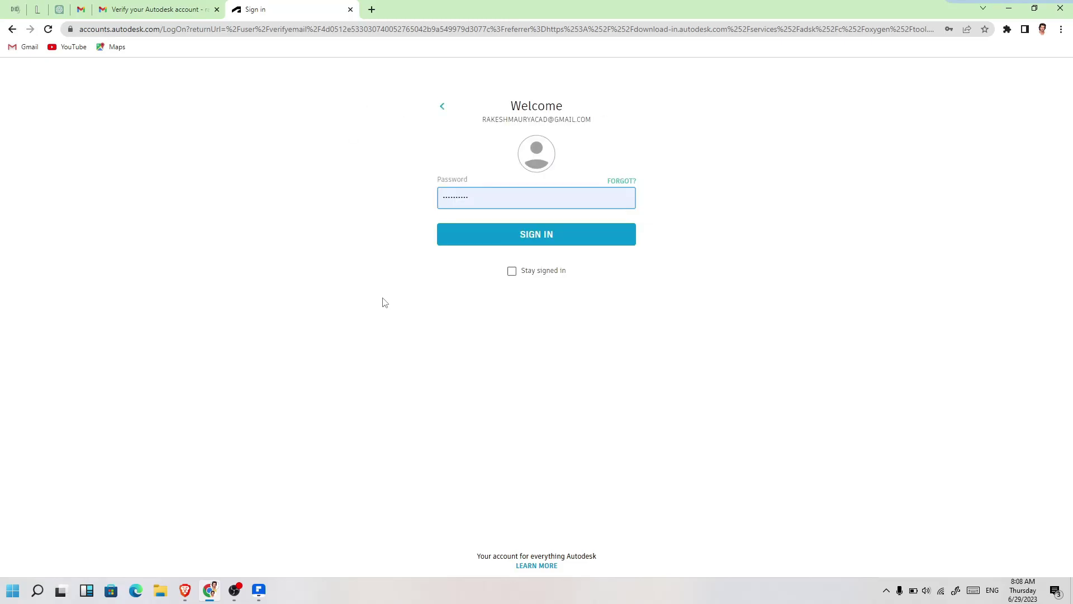
key(BackSpace)
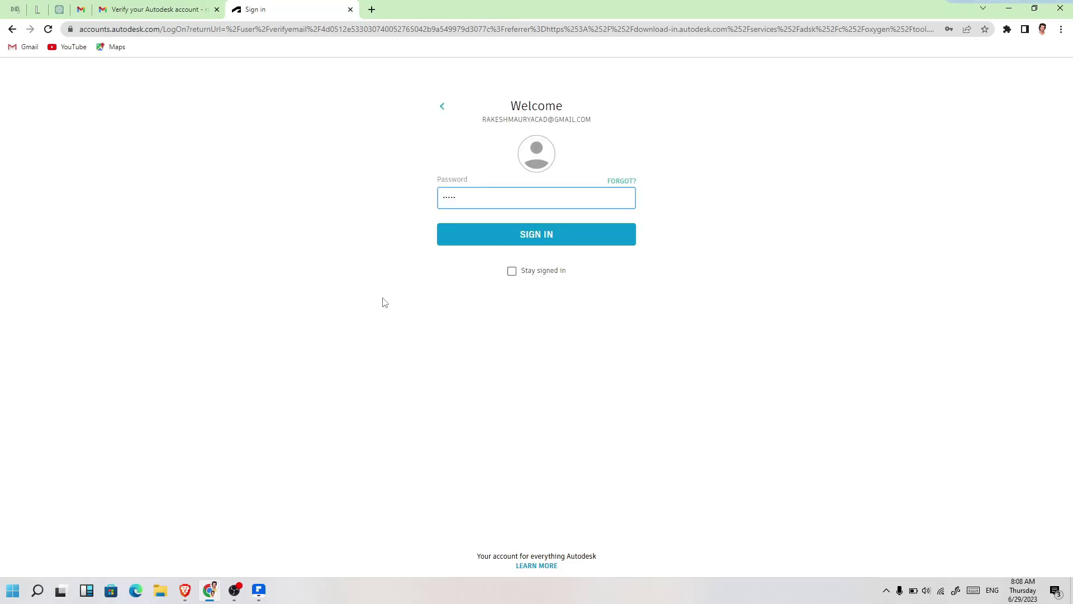
key(BackSpace)
key(BackSpace)
key(BackSpace)
text(**********)
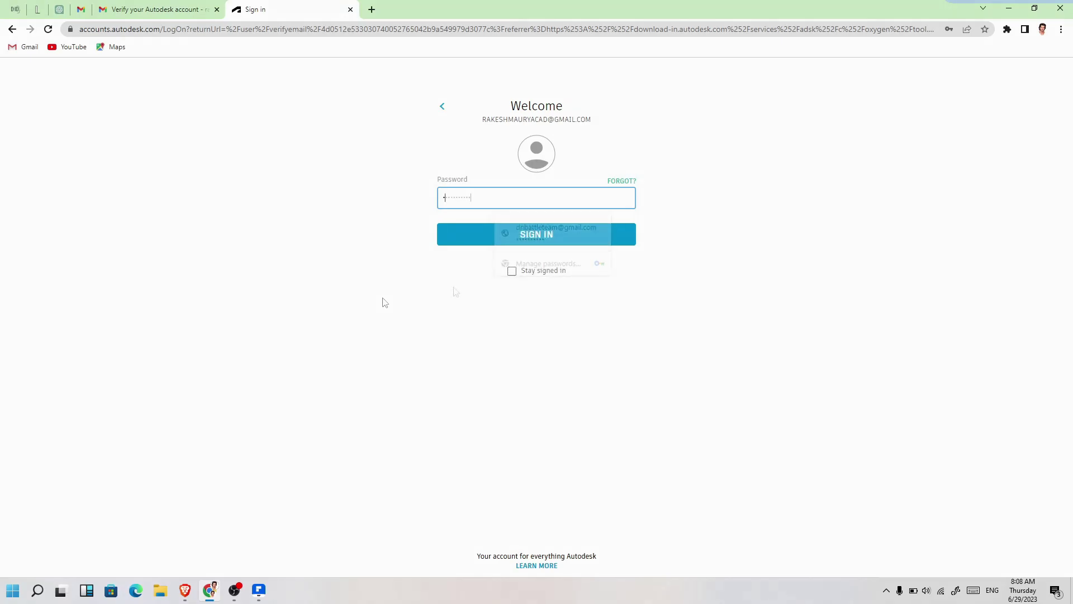
click(565, 247)
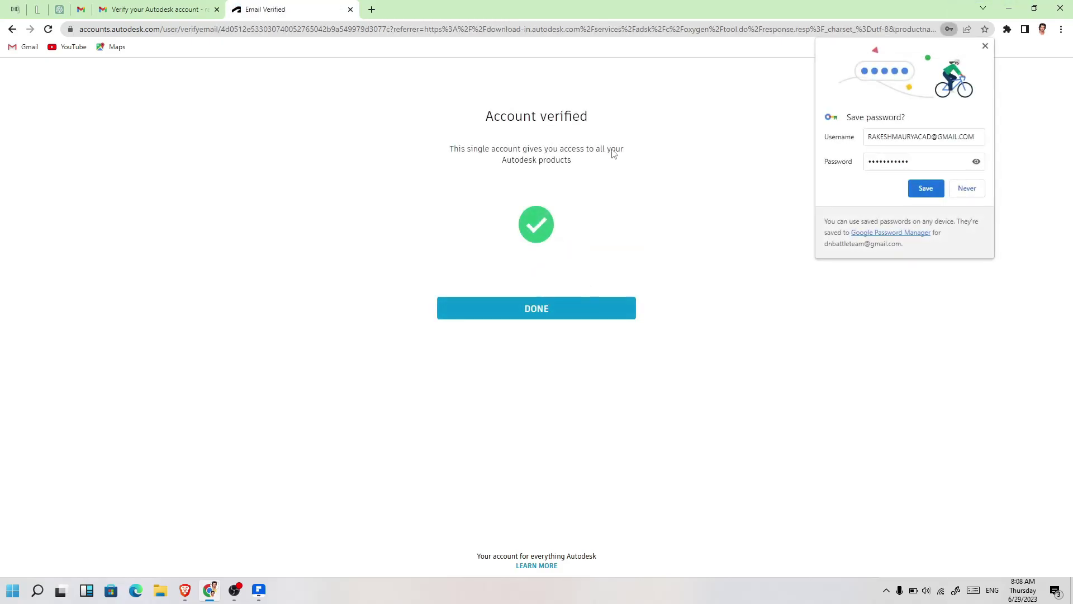
click(967, 188)
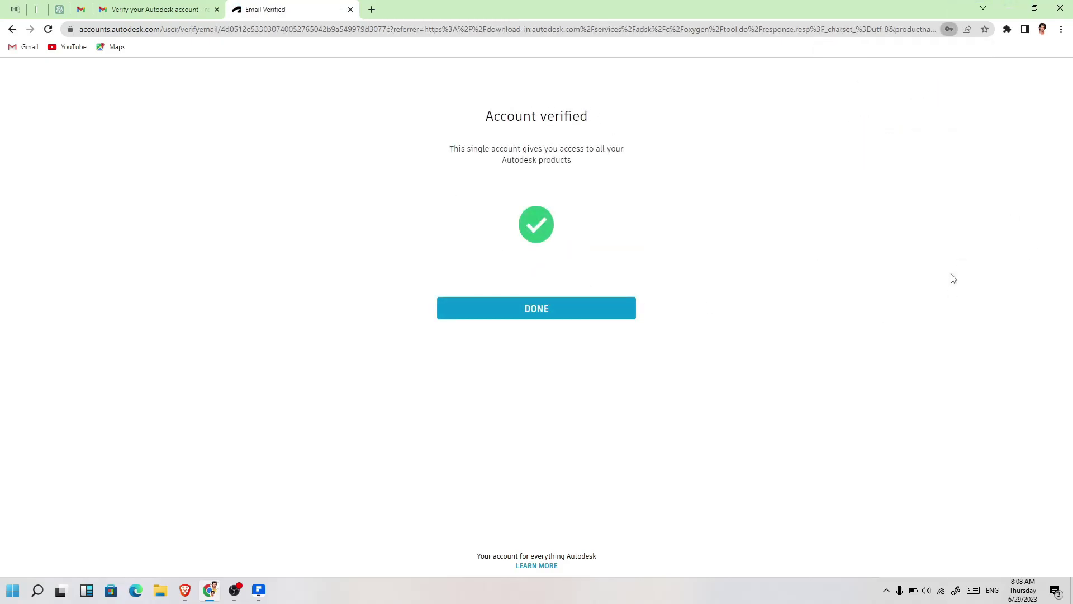
click(556, 313)
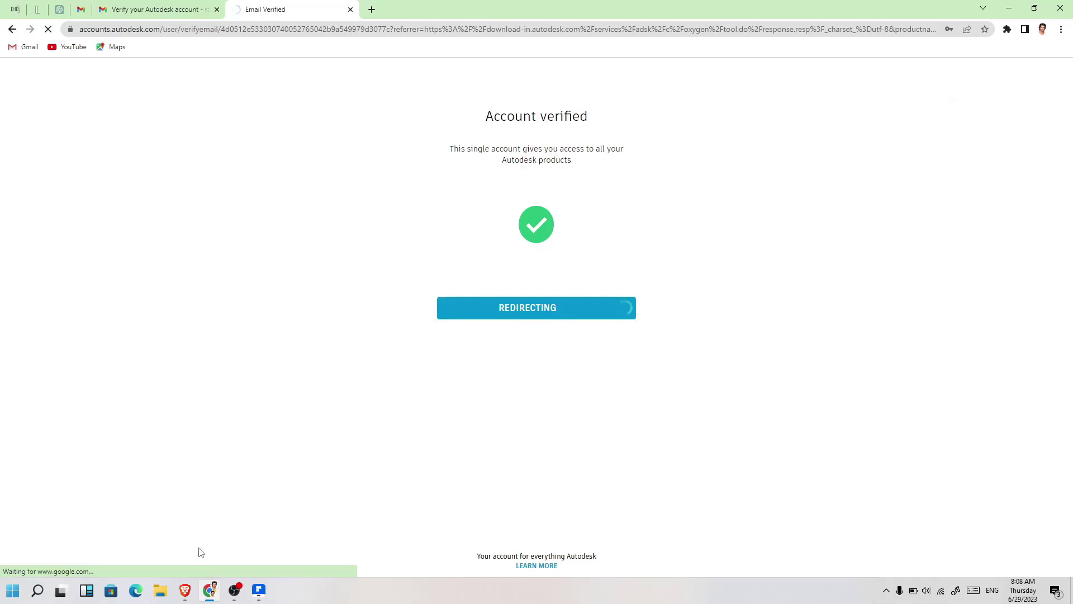
click(185, 590)
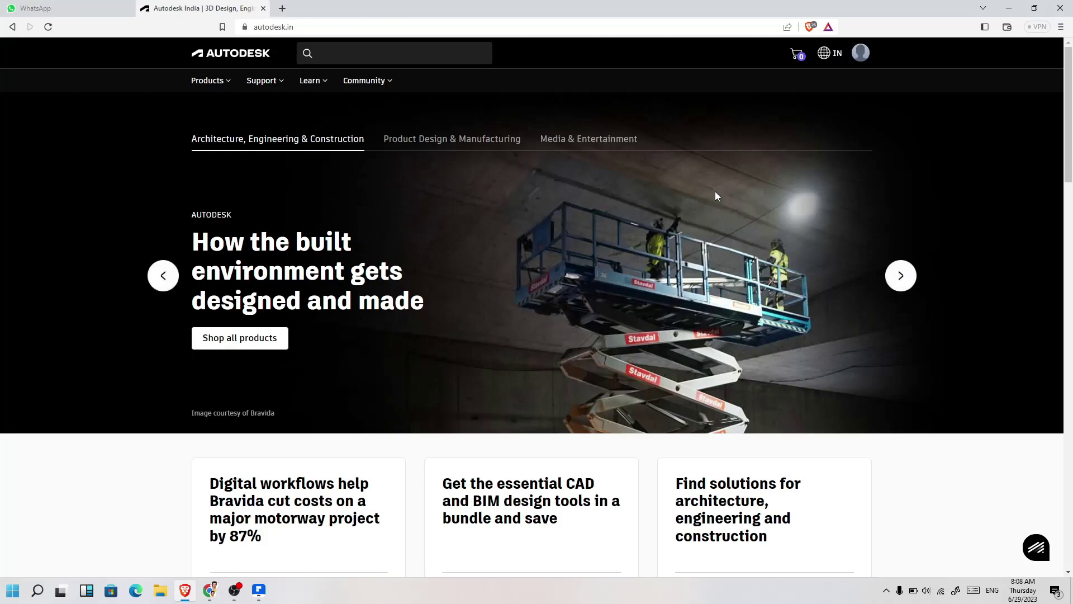
click(861, 52)
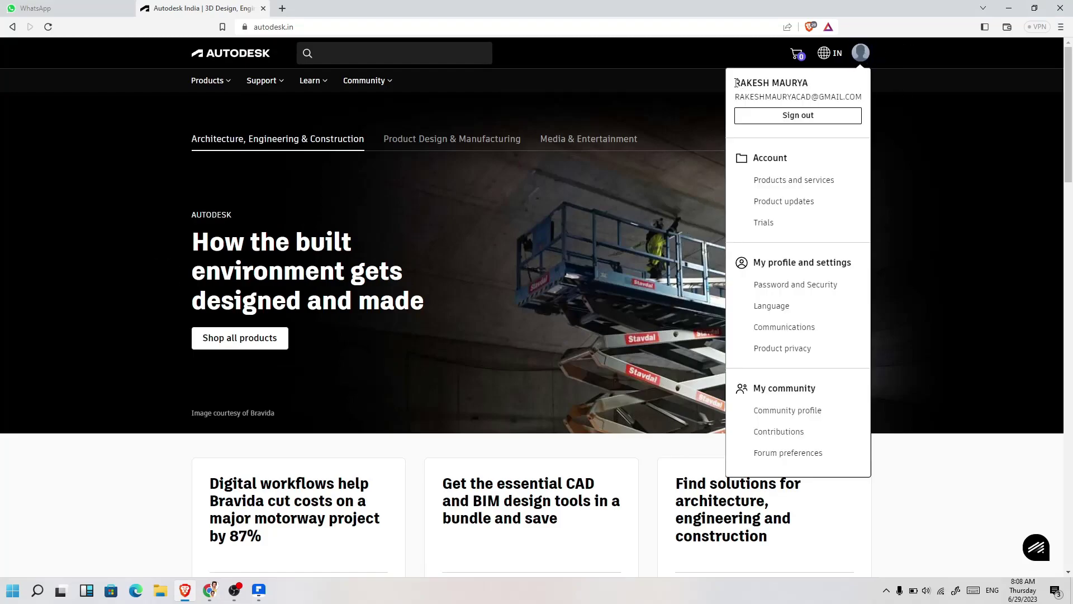
drag(735, 78, 868, 102)
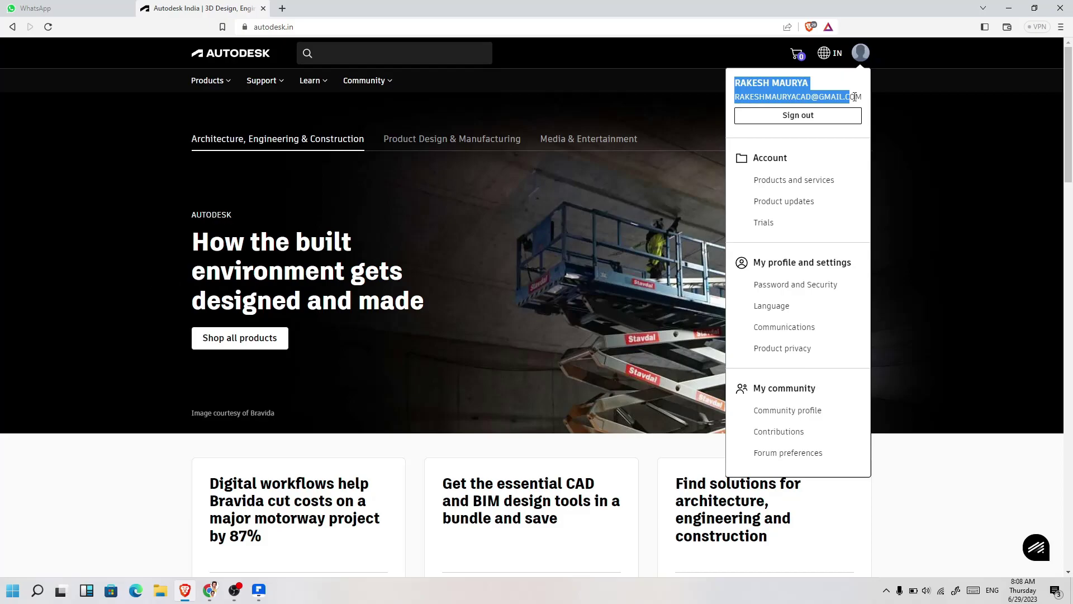
click(135, 502)
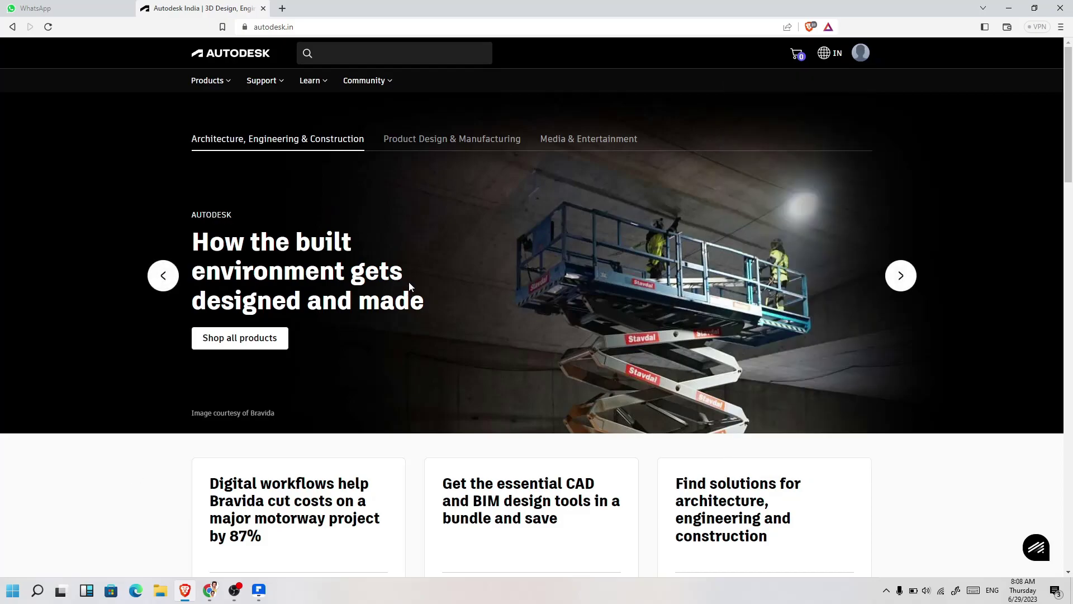
Step: Start the AutoCAD free trial from Products > AutoCAD and select Education as intended use
click(216, 88)
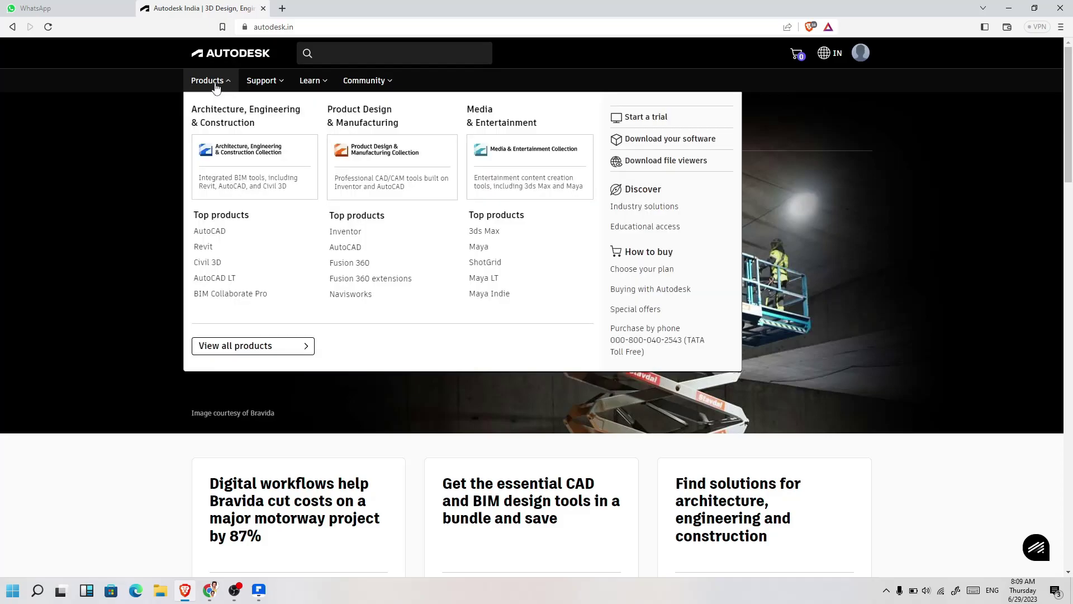
click(209, 231)
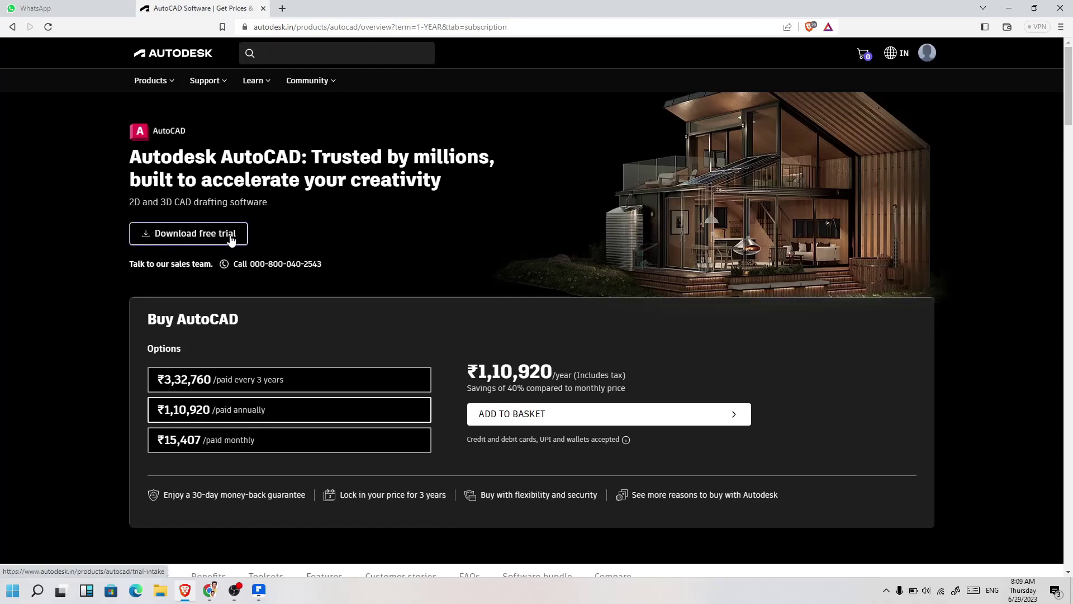
click(225, 235)
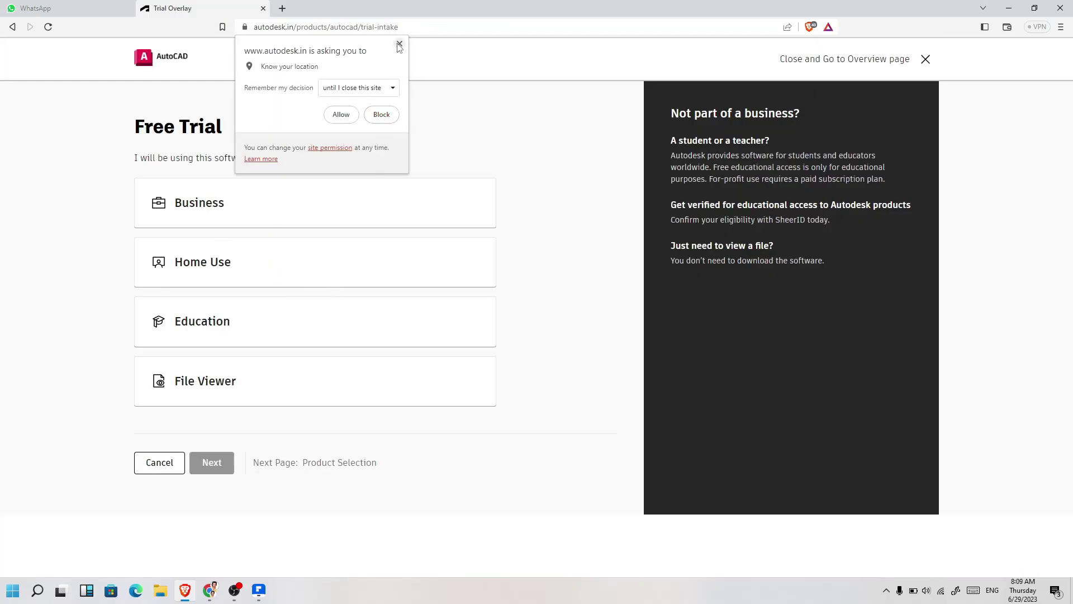
click(400, 43)
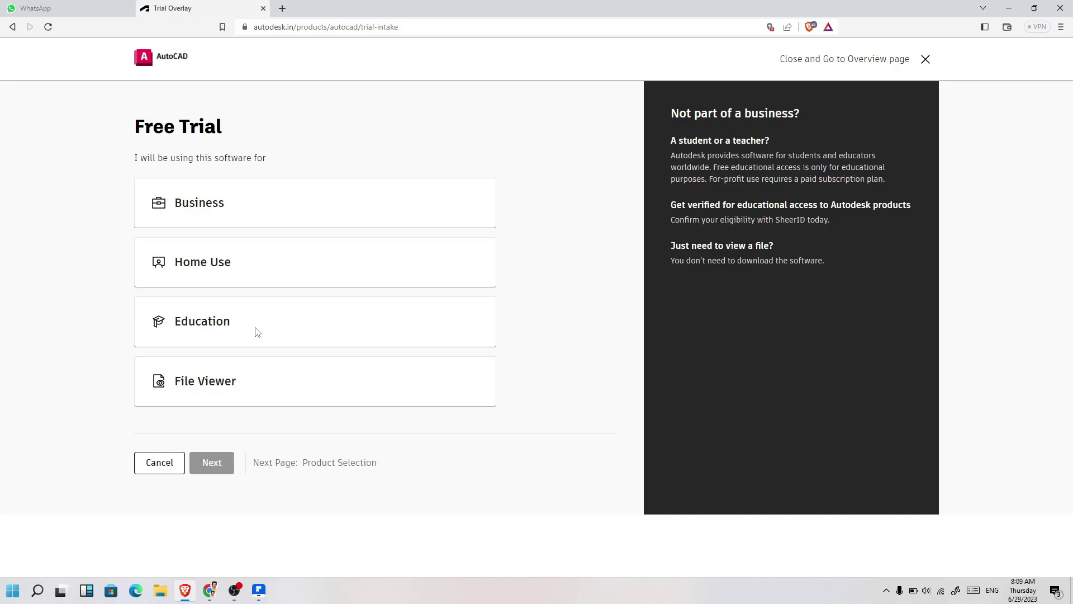
click(228, 329)
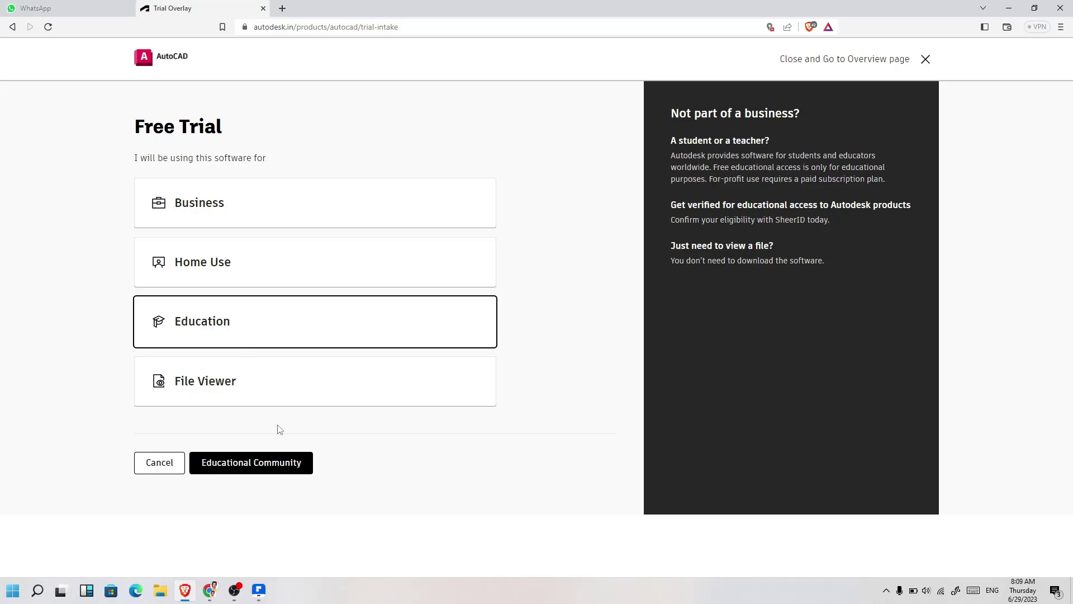
Step: Open Get Educational Access from the Educational Community page and check the prefilled e-mail and name
click(278, 473)
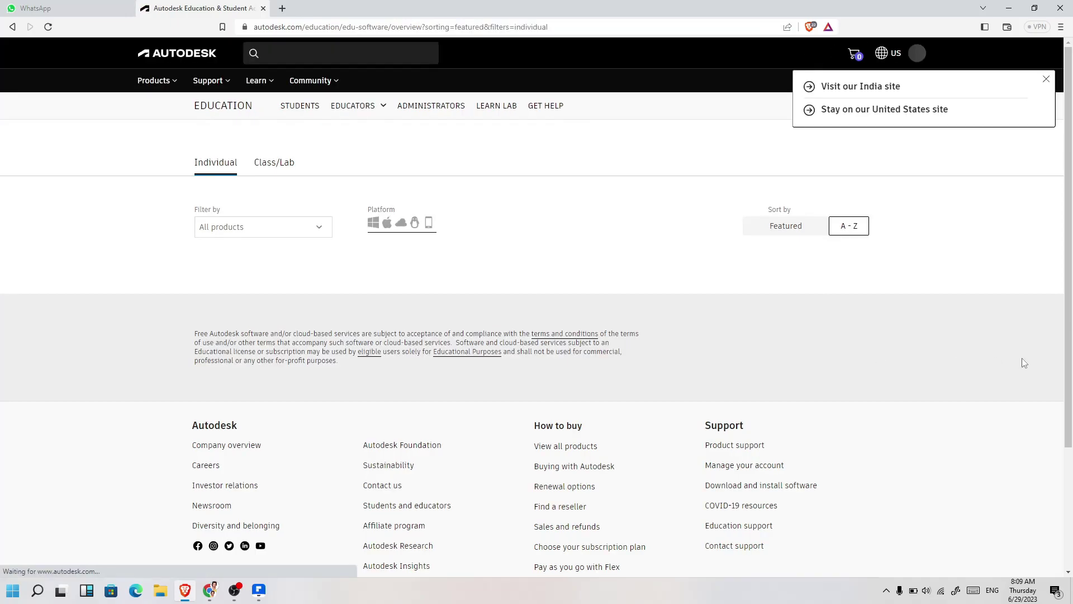
click(1047, 81)
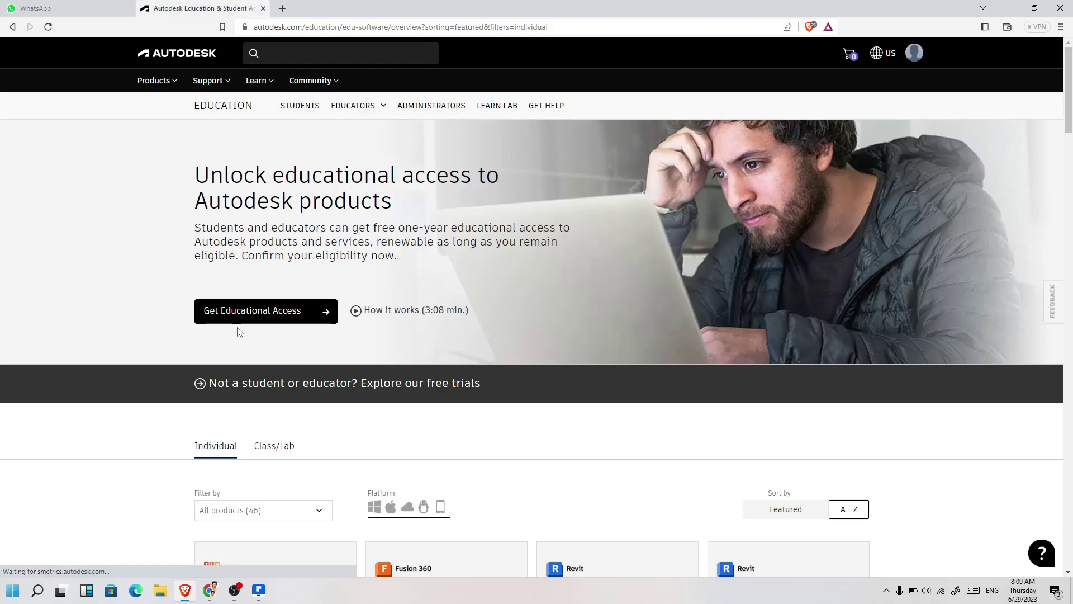
click(286, 322)
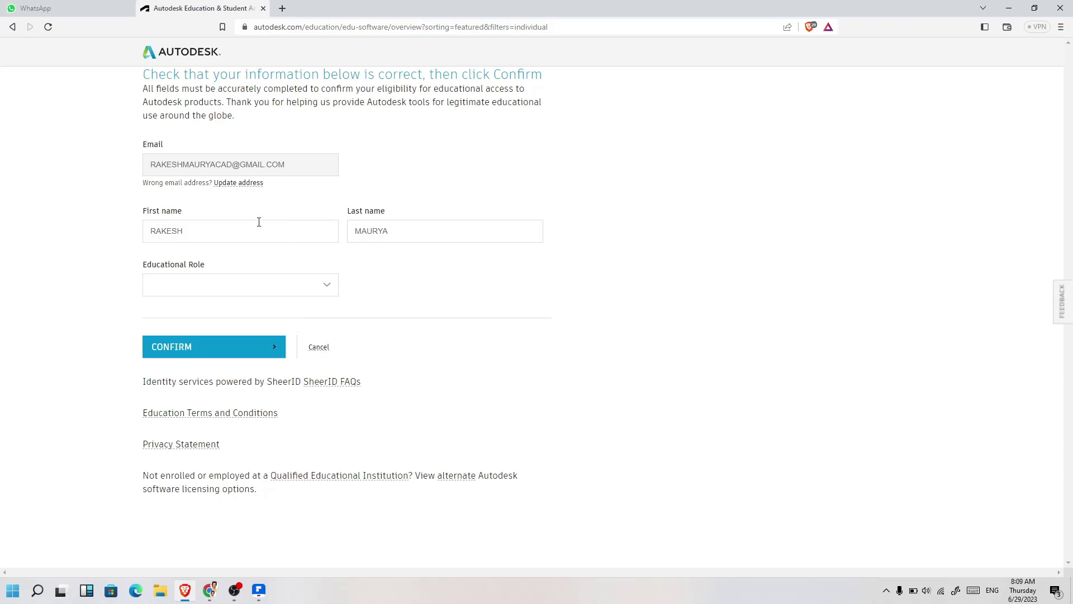
drag(145, 164, 348, 174)
drag(147, 230, 198, 231)
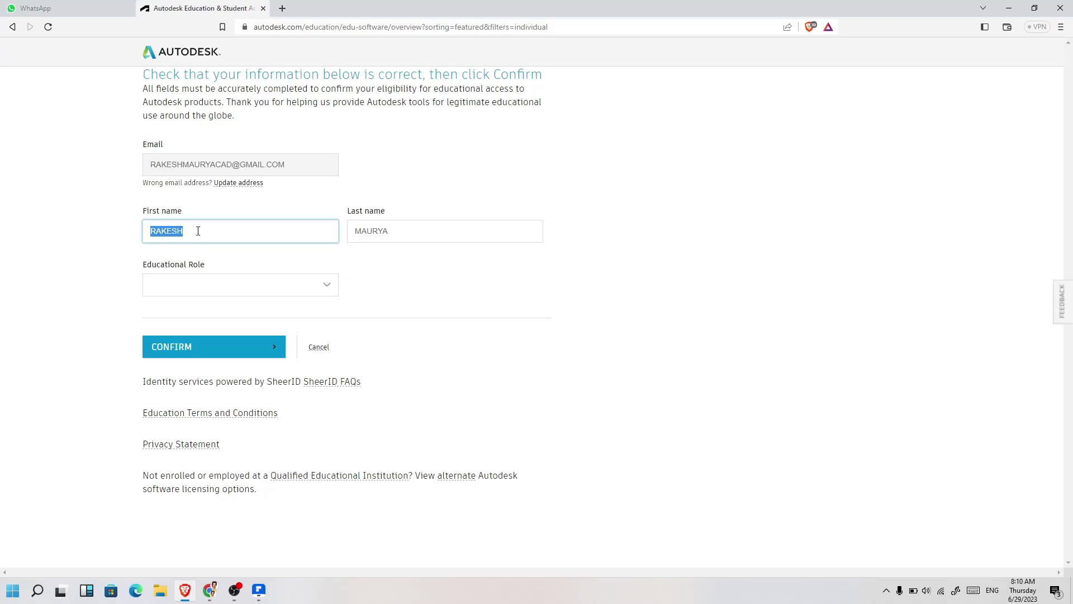
click(360, 231)
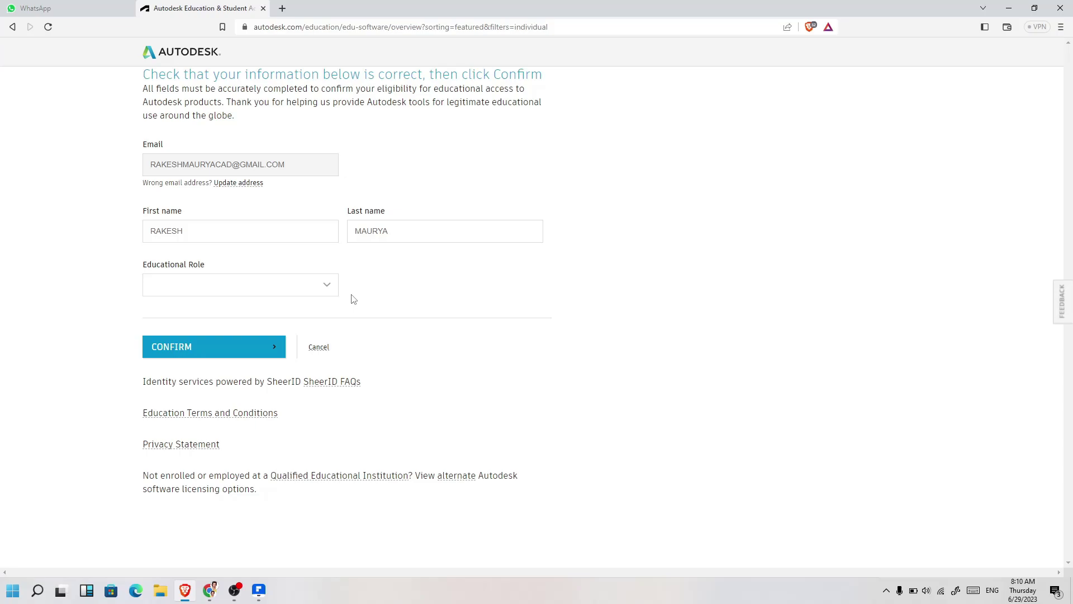
Step: Set Educational Role to Student, country to India, and institution type to University/Post-Secondary
click(207, 283)
click(206, 283)
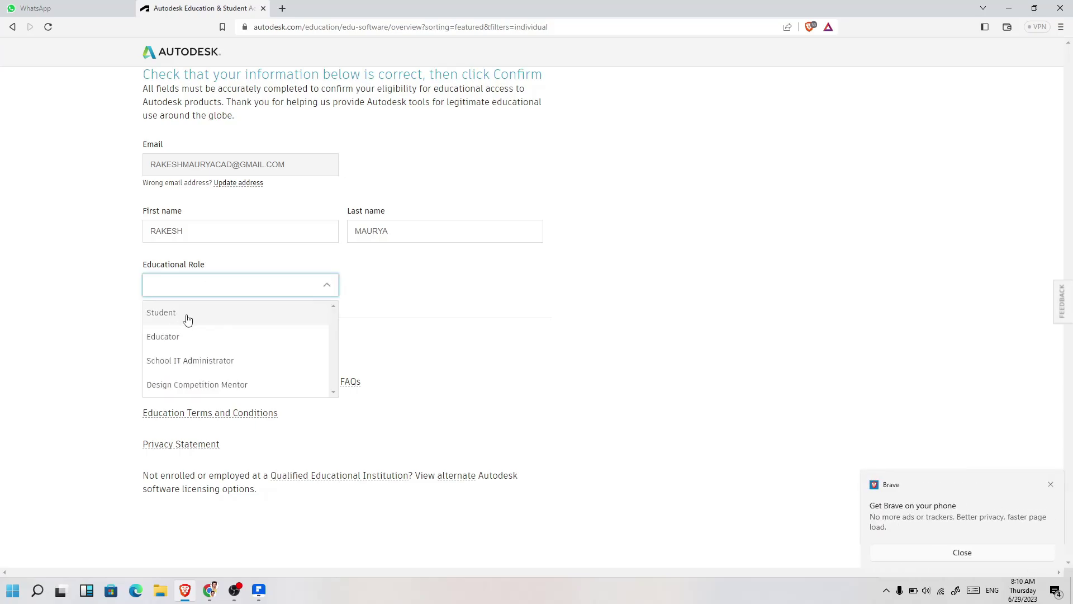
click(217, 323)
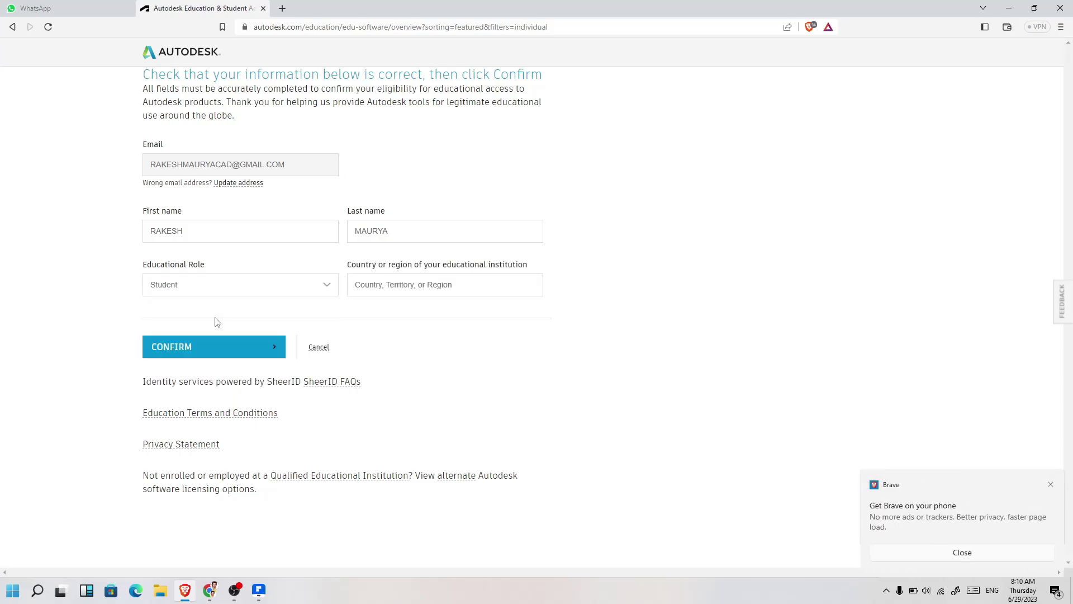
click(459, 286)
text(I)
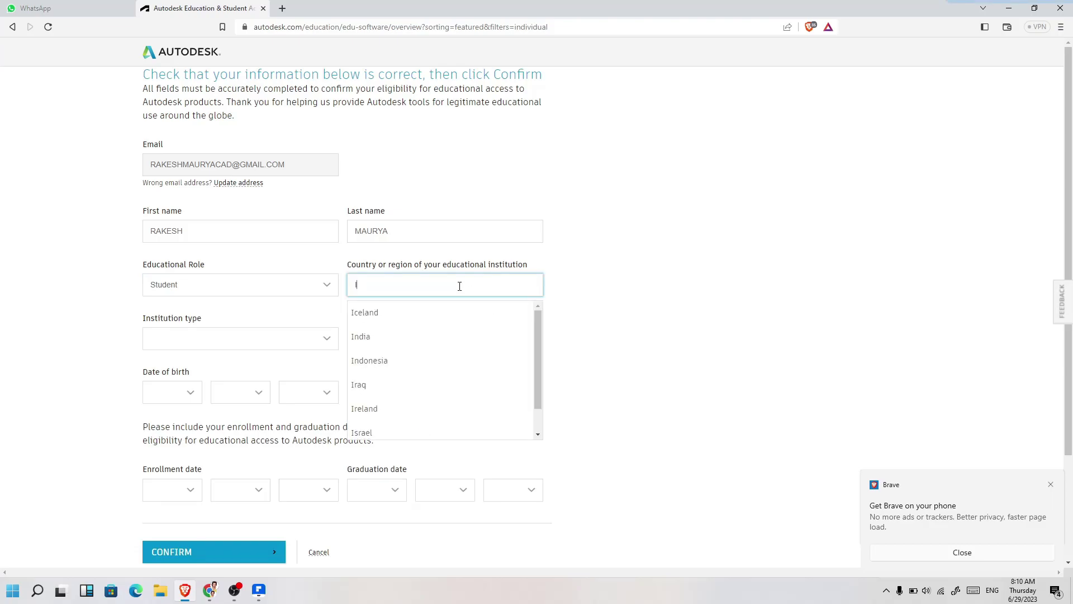
text(NDI)
click(408, 315)
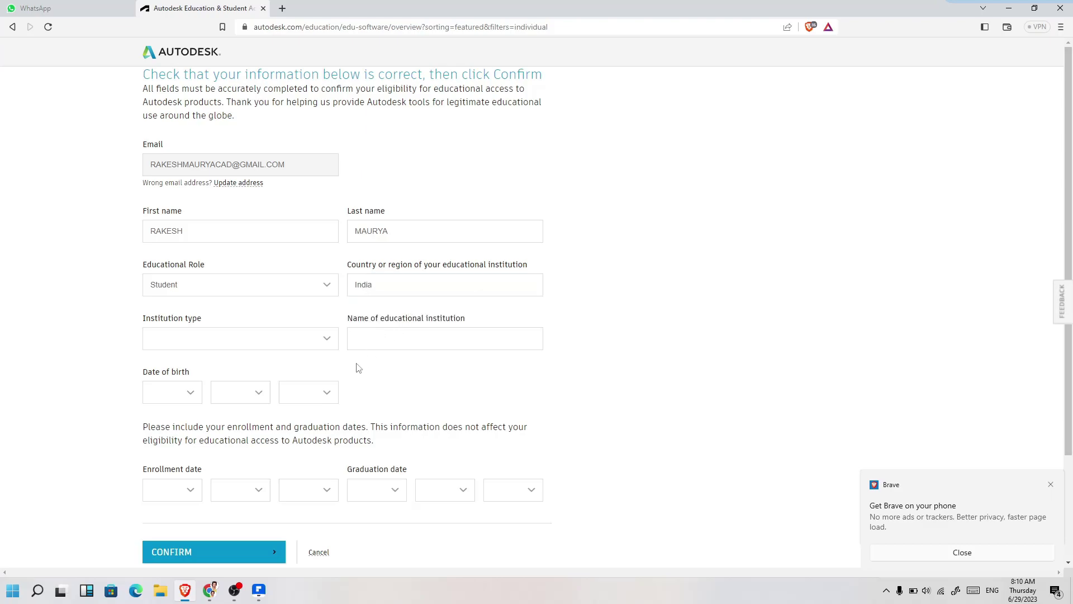
click(279, 338)
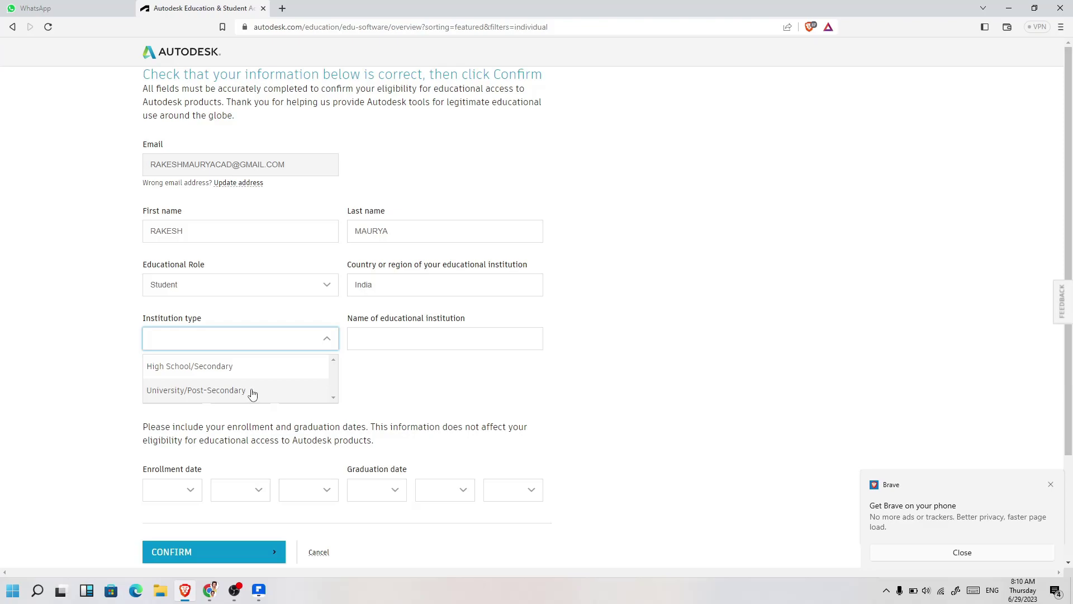
click(252, 394)
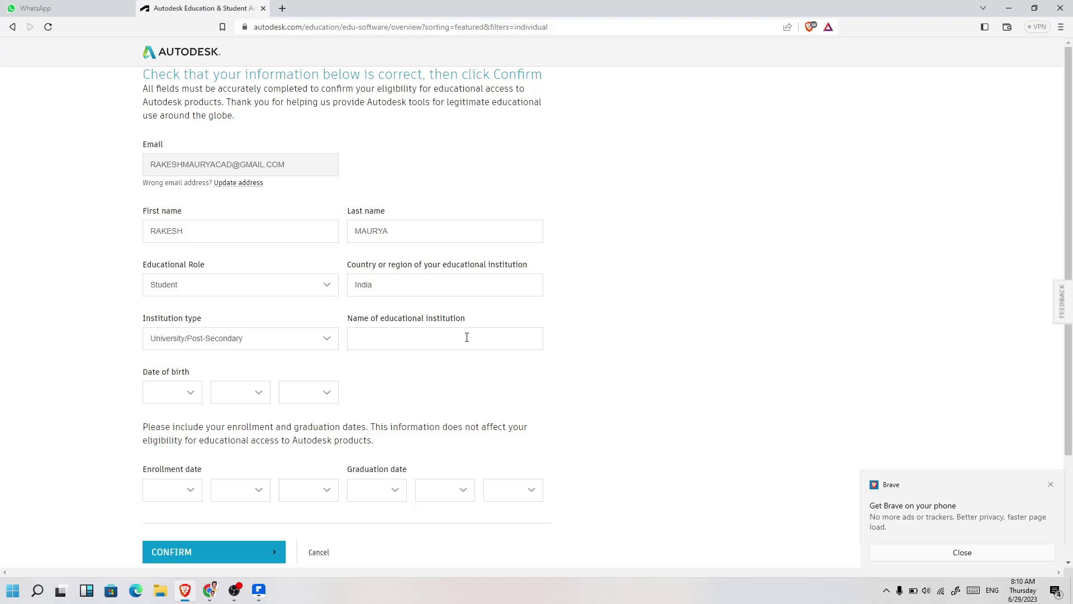
Step: Check the institution name on the rollno33.pdf marksheet, then return to the Autodesk form
click(258, 590)
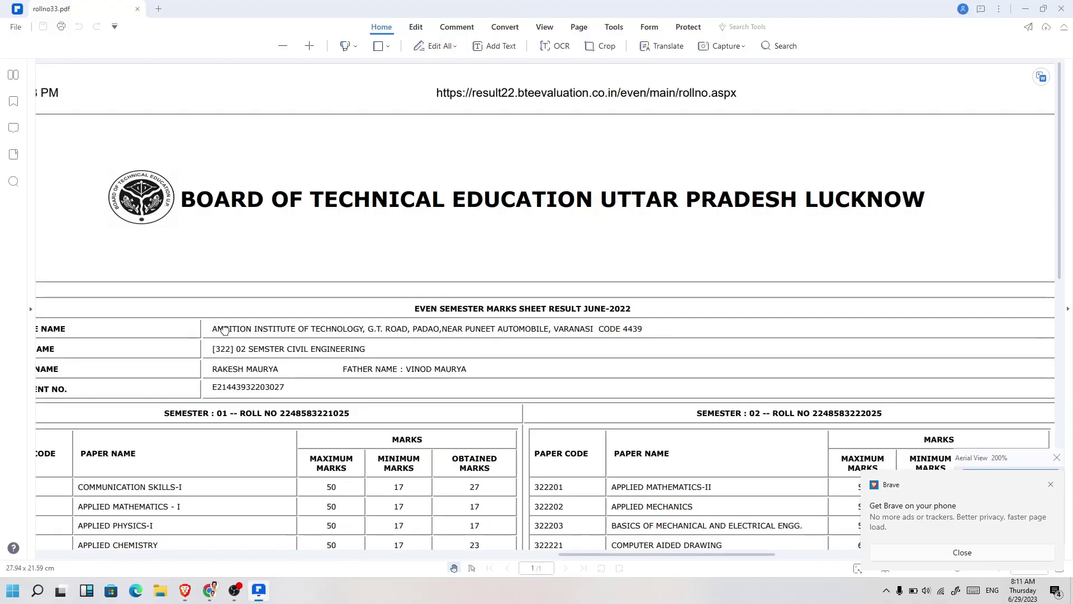
drag(287, 330, 400, 324)
double_click(400, 326)
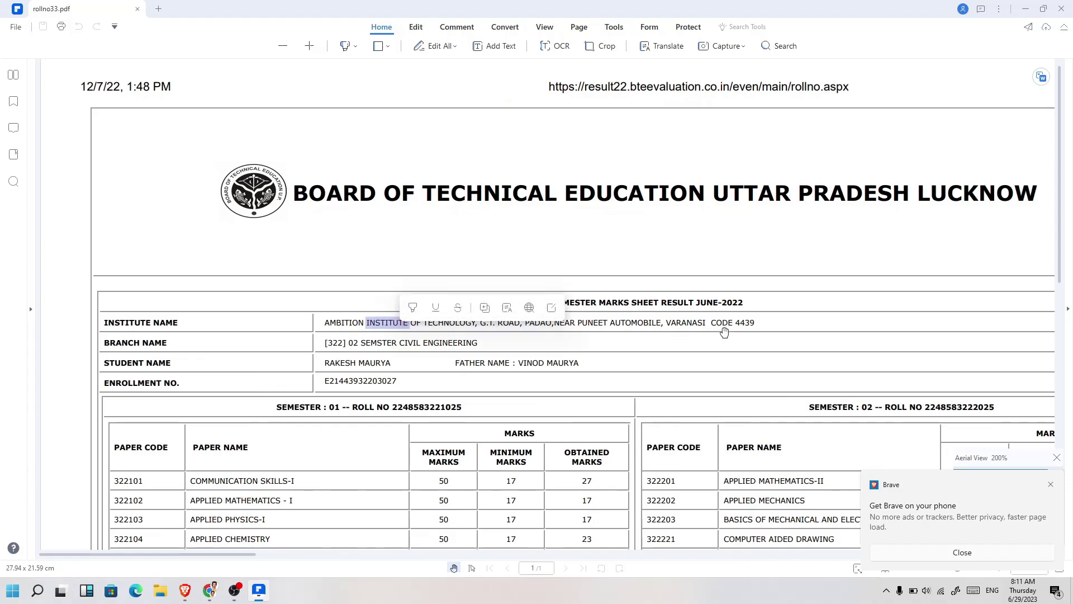
click(561, 341)
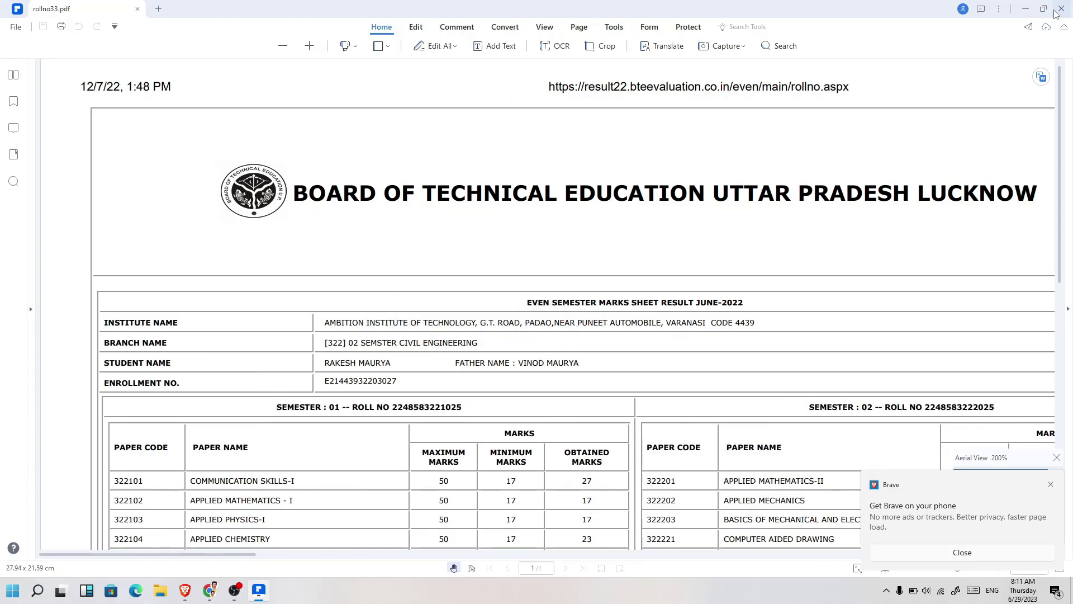
click(1025, 8)
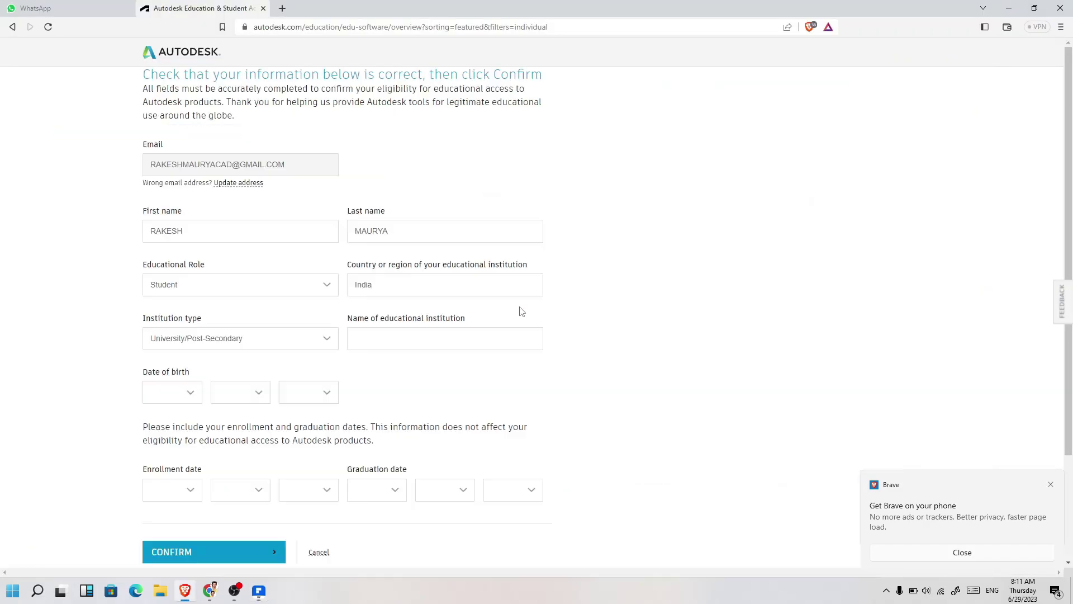
Step: Choose Ambition Institute Of Technology (Varanasi, Uttar Pradesh) and fill in the date of birth
click(399, 338)
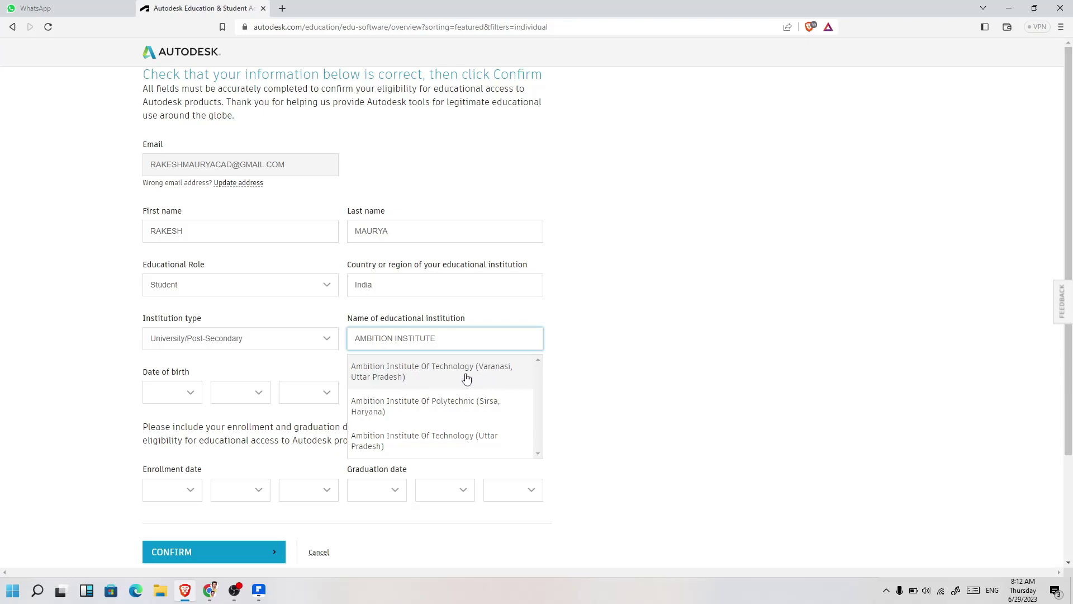
click(468, 372)
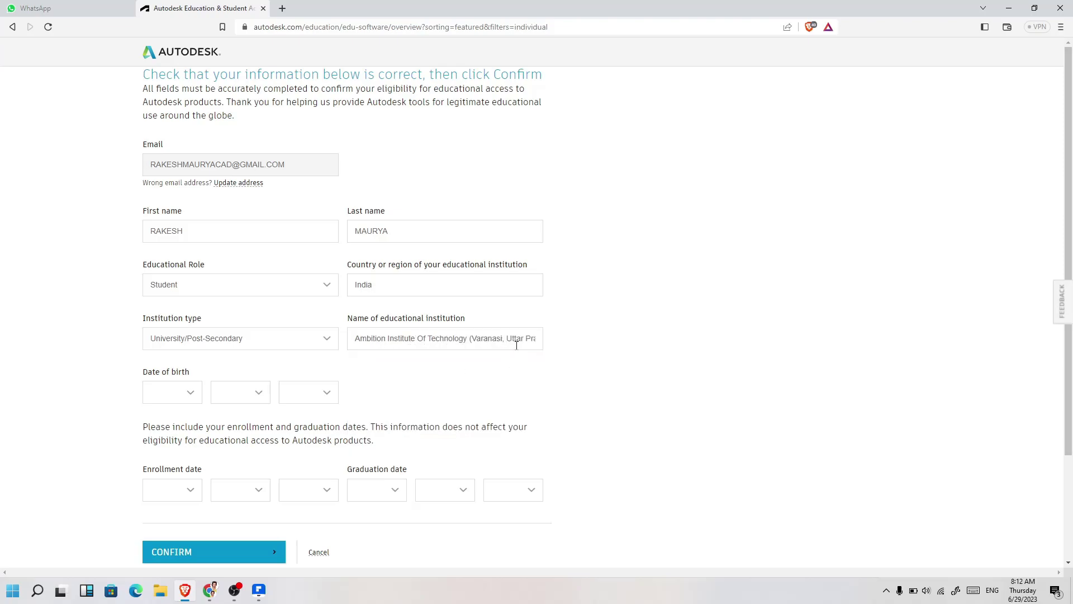
click(192, 393)
scroll(170, 497, down, 2)
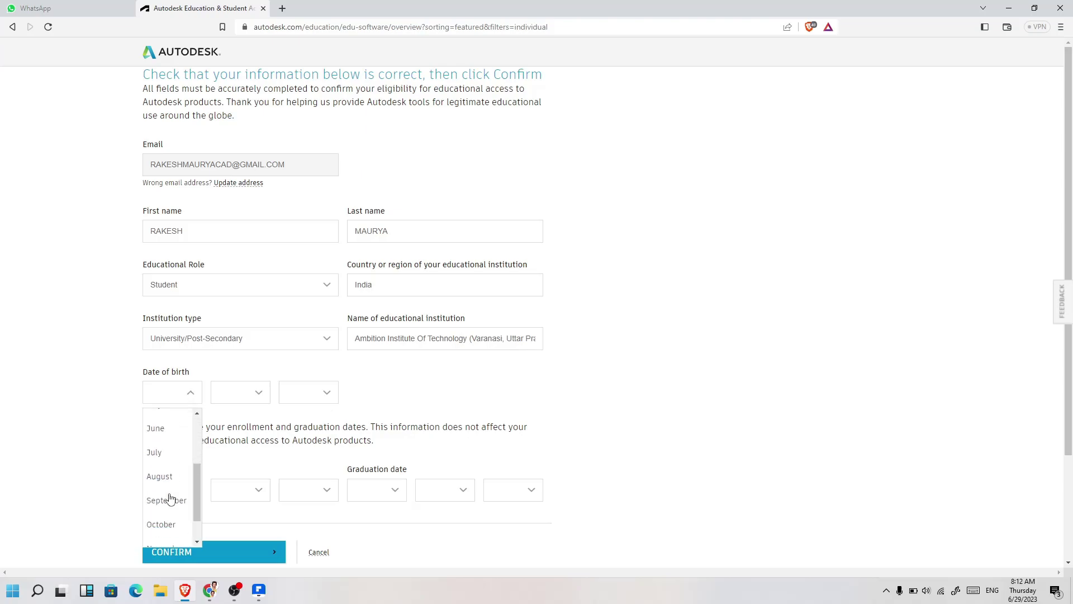
click(168, 428)
click(248, 400)
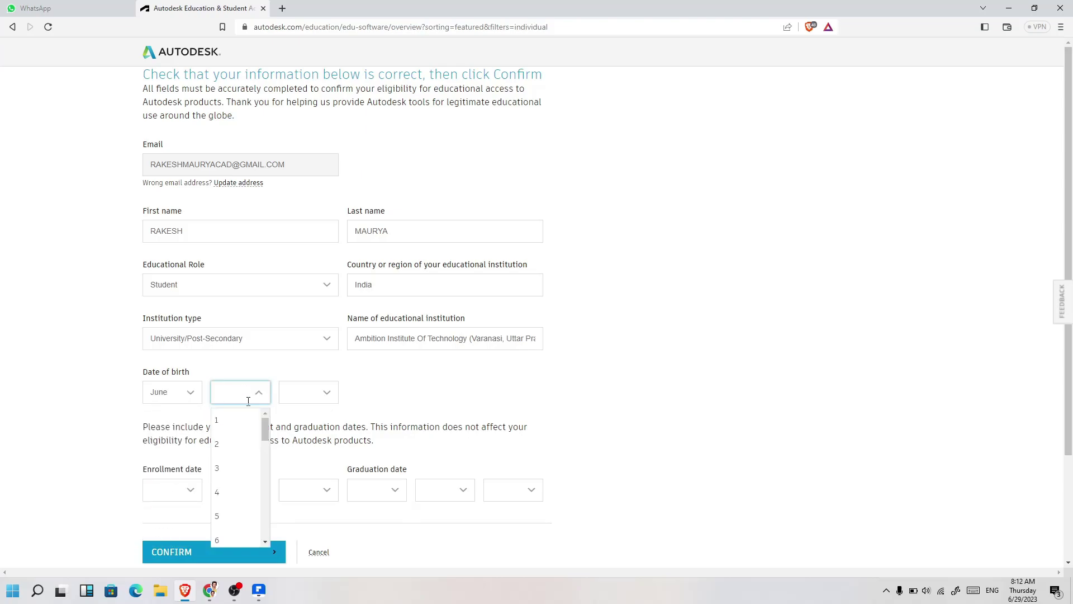
scroll(228, 501, down, 2)
scroll(230, 503, down, 2)
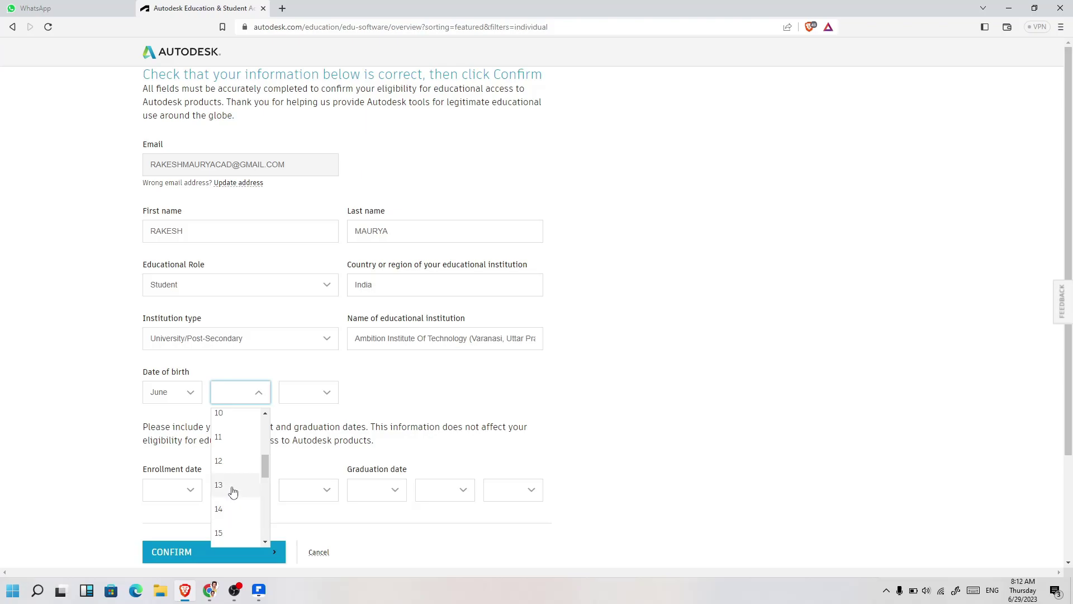
scroll(229, 495, down, 2)
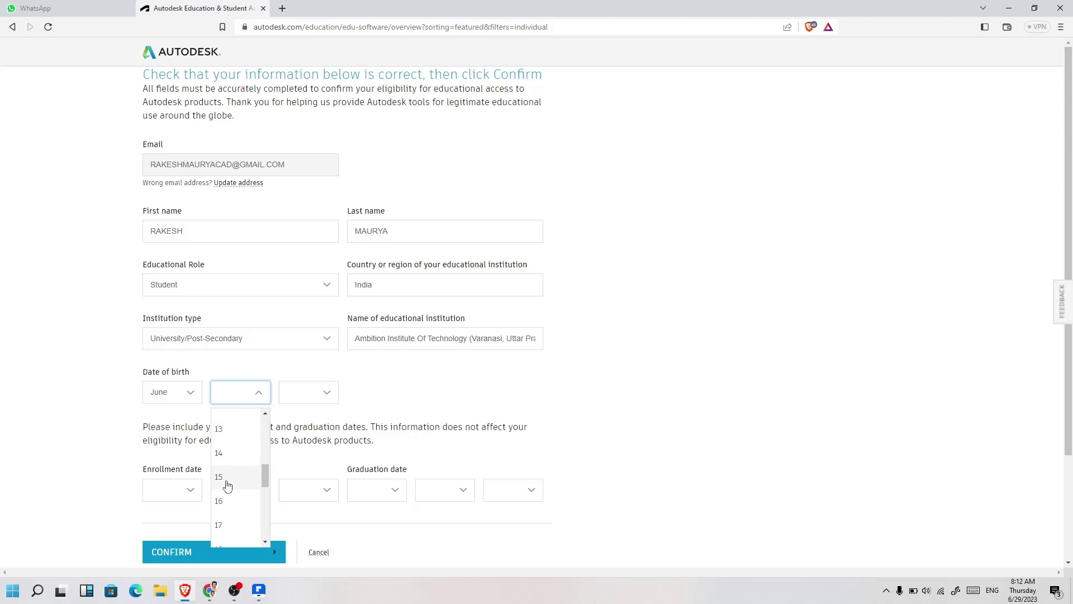
click(226, 477)
click(317, 392)
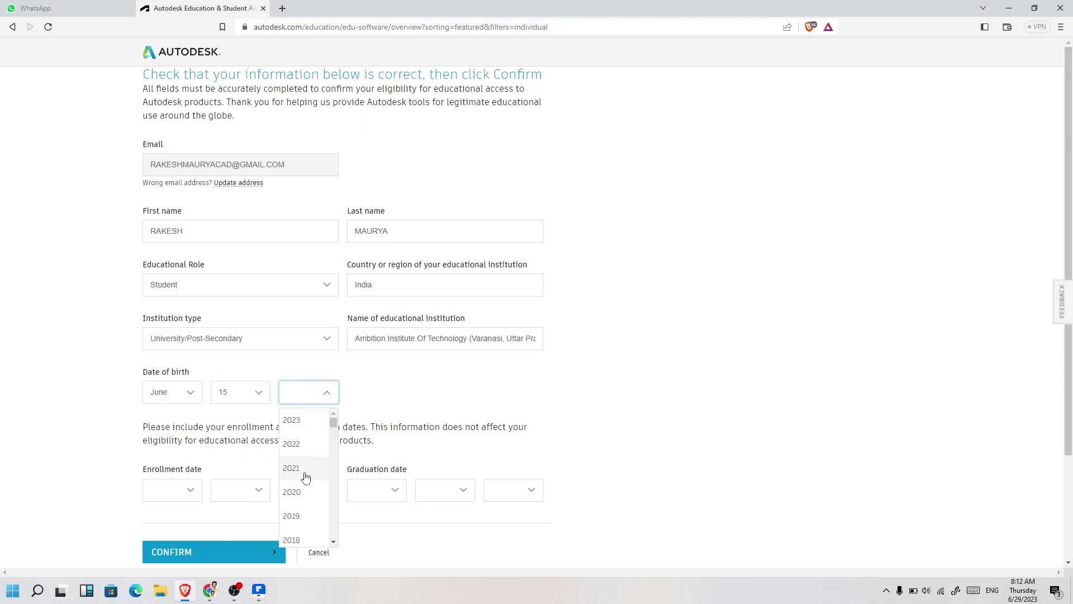
scroll(304, 520, down, 2)
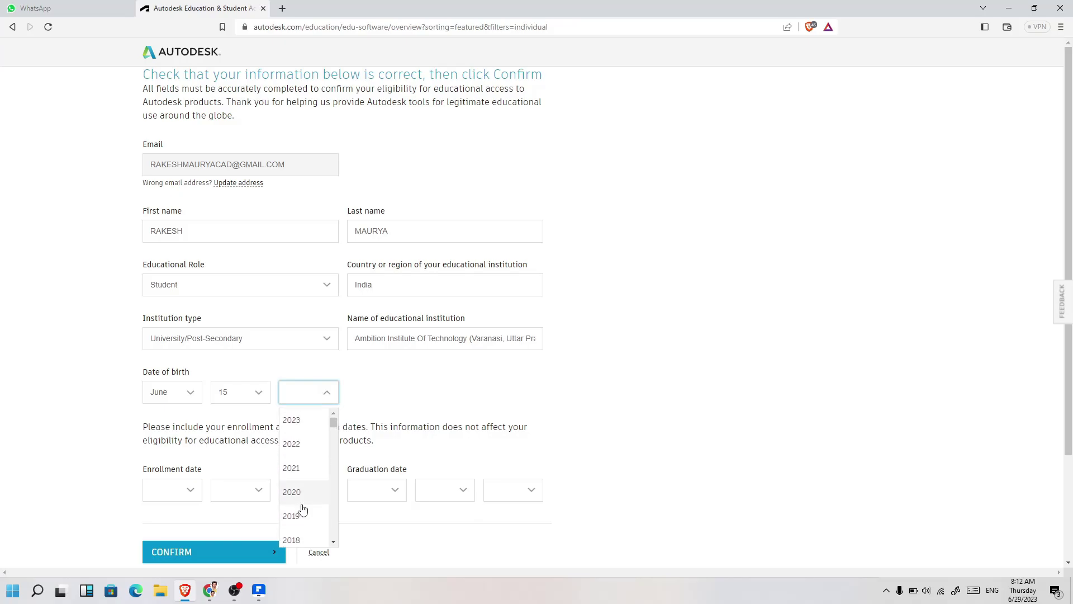
scroll(302, 521, down, 2)
scroll(301, 521, down, 3)
scroll(299, 521, down, 2)
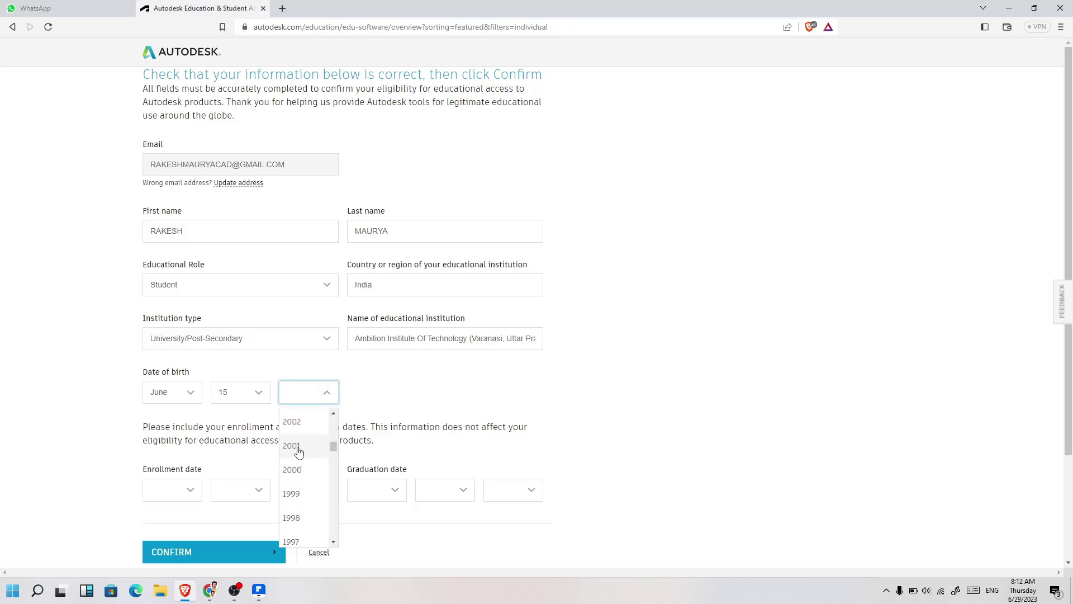
click(291, 470)
Step: Set the enrollment date to August 18, 2022
scroll(400, 390, down, 2)
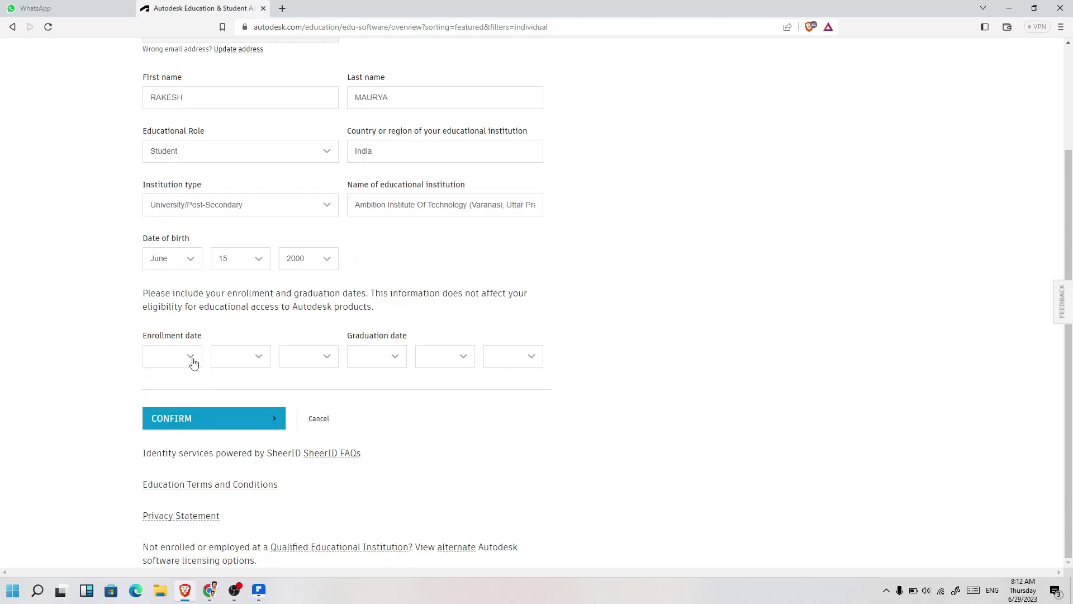
click(193, 363)
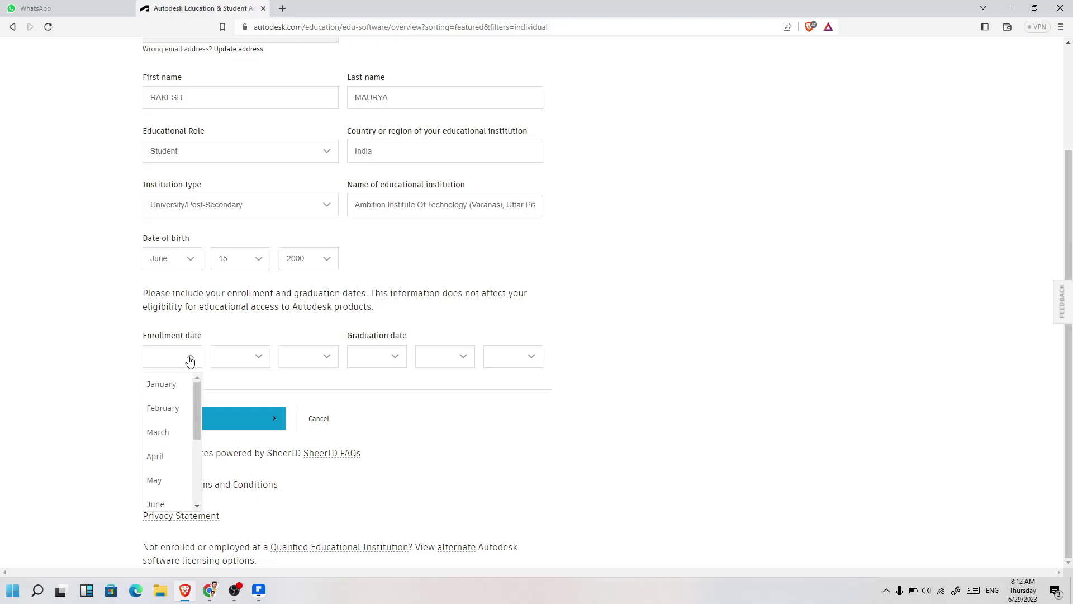
text(aug)
key(Tab)
click(261, 379)
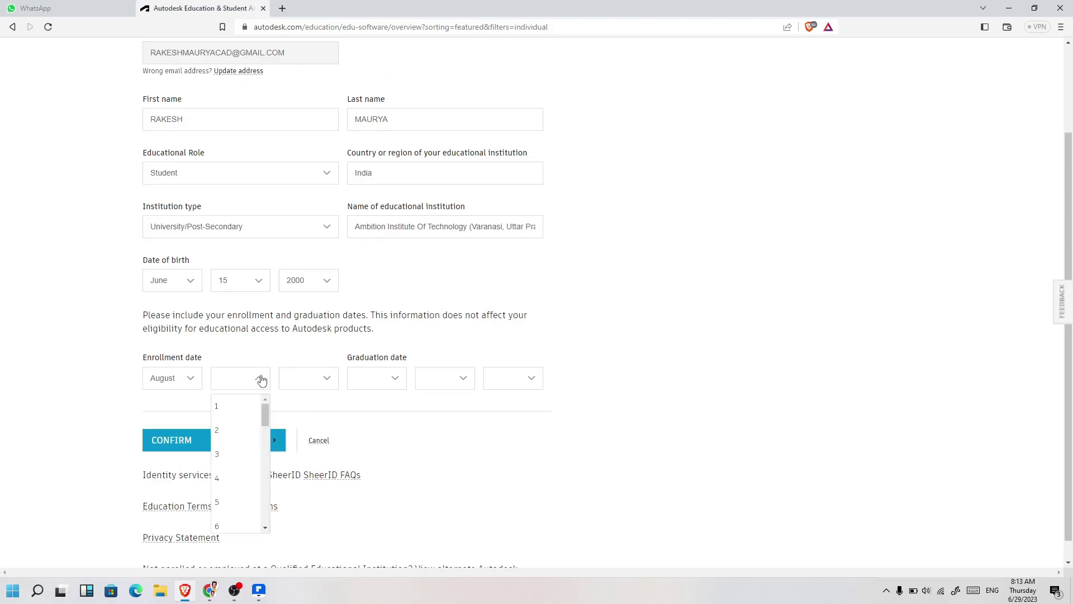
scroll(239, 473, down, 2)
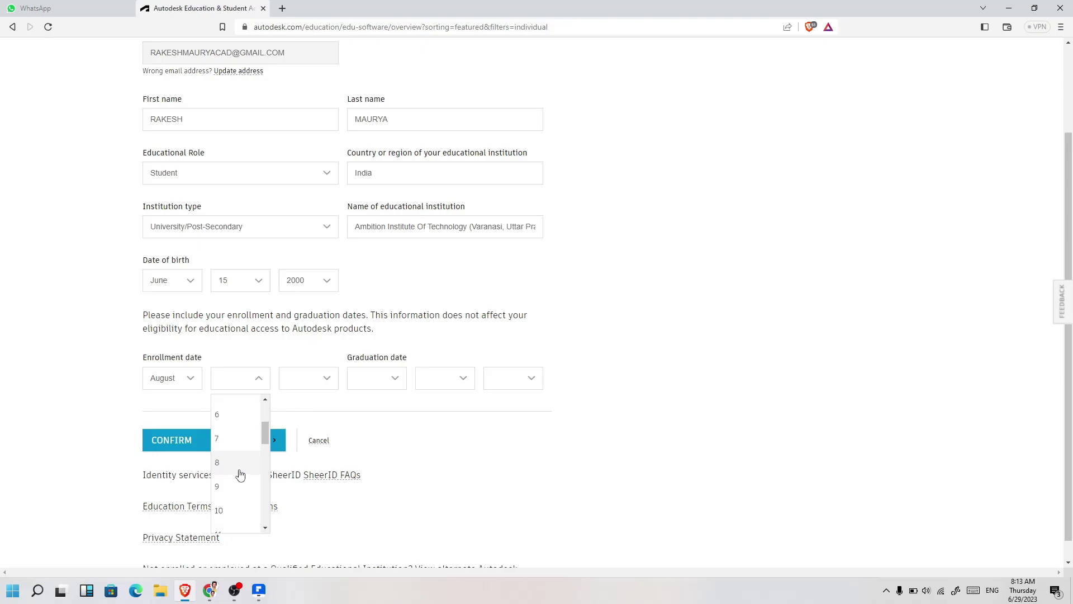
scroll(240, 474, down, 2)
scroll(240, 472, down, 1)
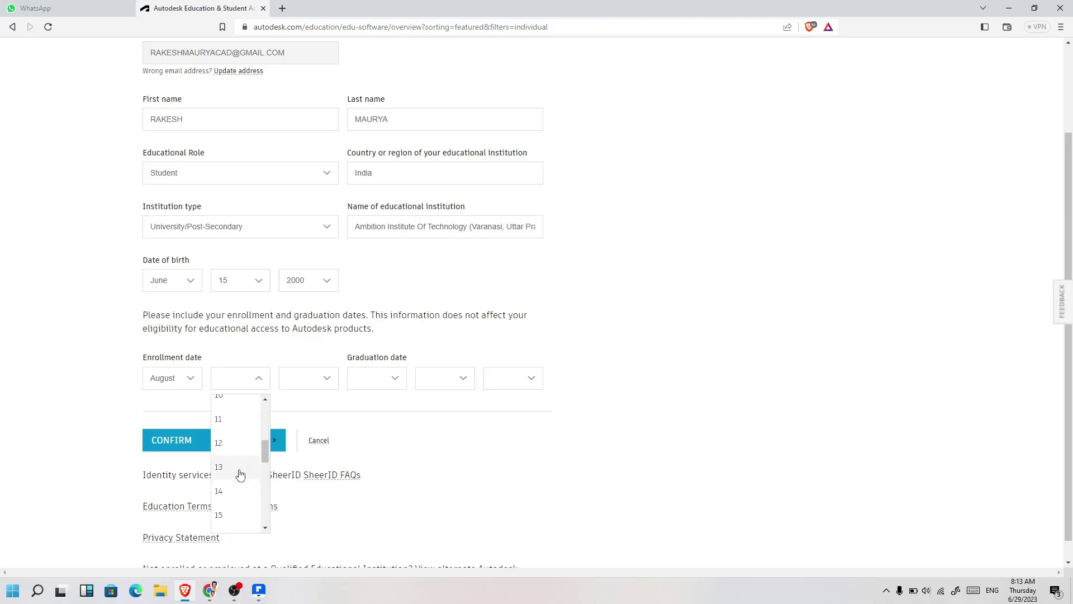
scroll(238, 473, down, 2)
click(224, 479)
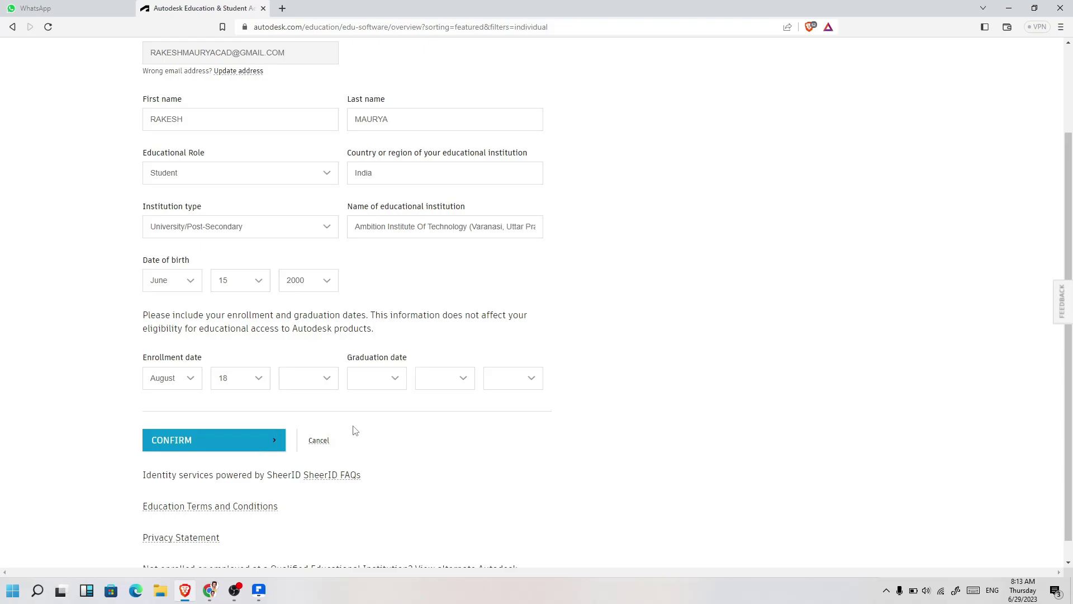
click(327, 380)
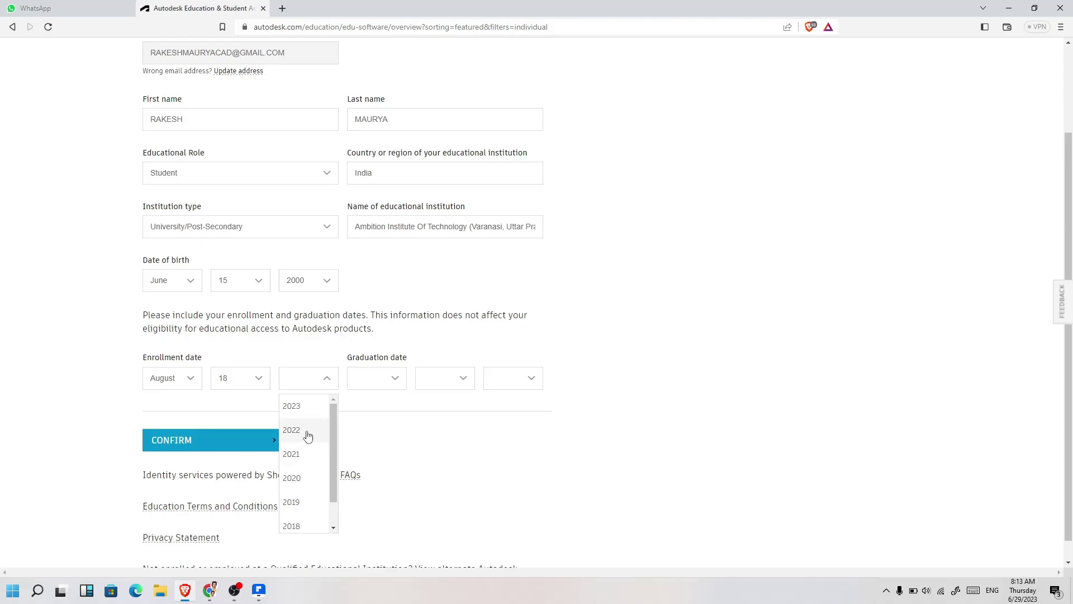
click(308, 436)
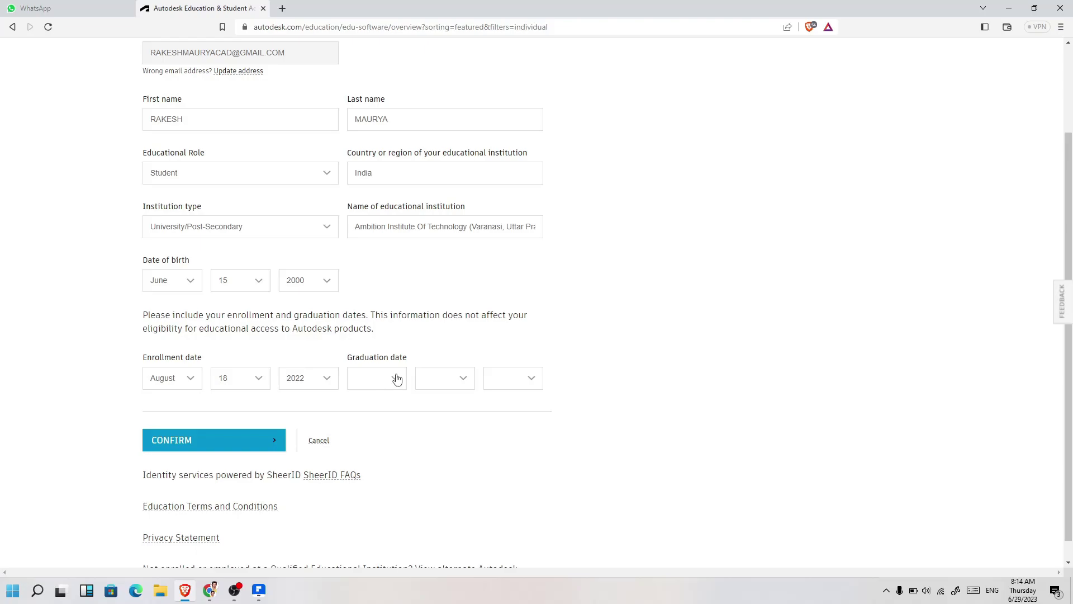
Step: Set the graduation date to August 19, 2025
click(383, 385)
scroll(375, 470, down, 2)
click(374, 469)
click(442, 378)
scroll(442, 474, down, 2)
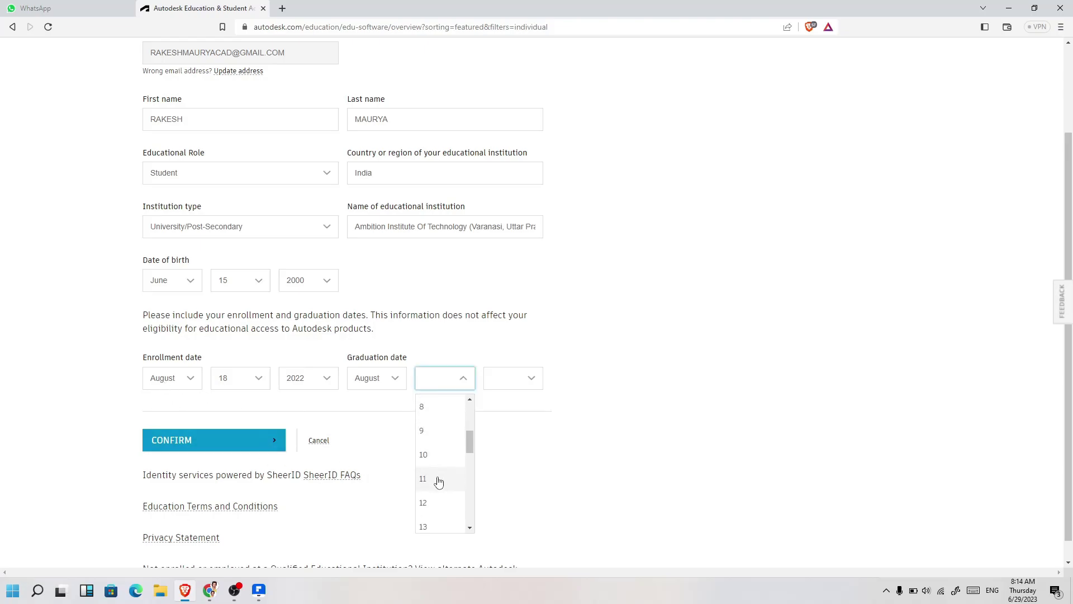
scroll(439, 480, down, 3)
scroll(439, 478, down, 1)
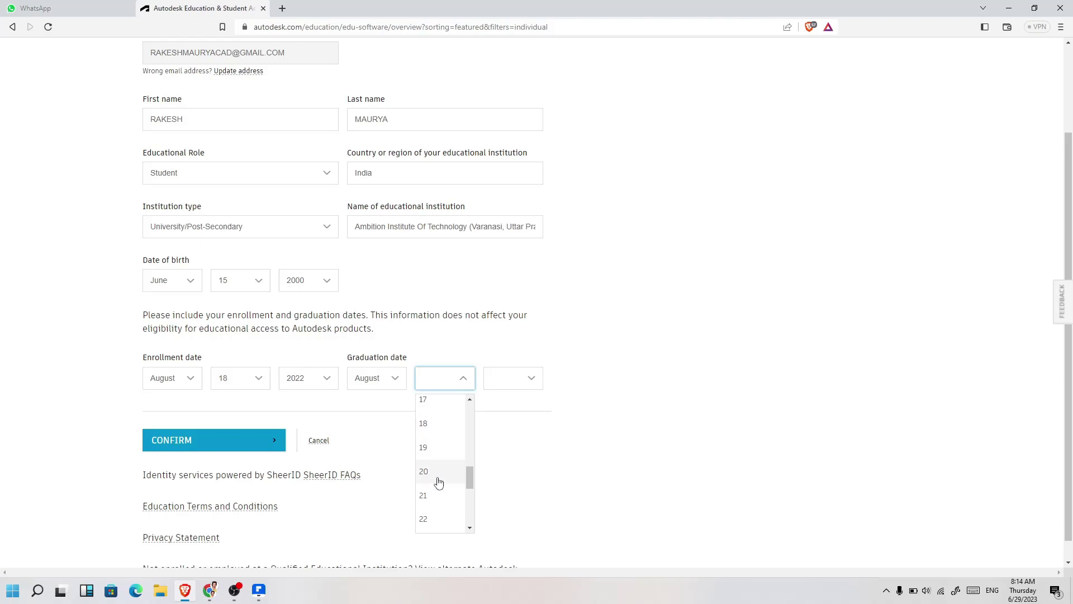
click(440, 449)
click(525, 377)
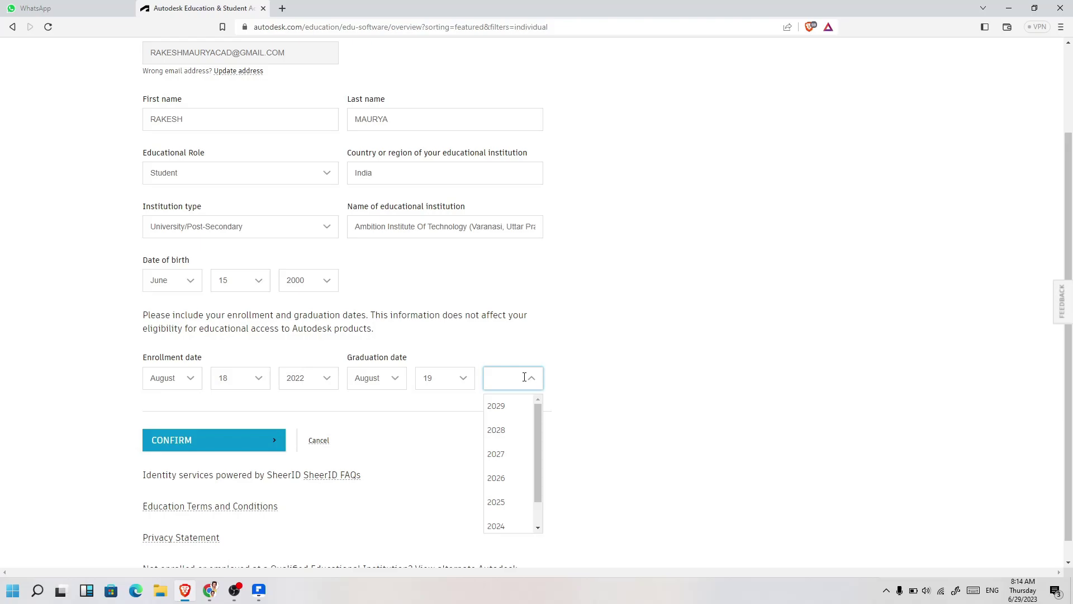
scroll(505, 469, down, 1)
click(509, 475)
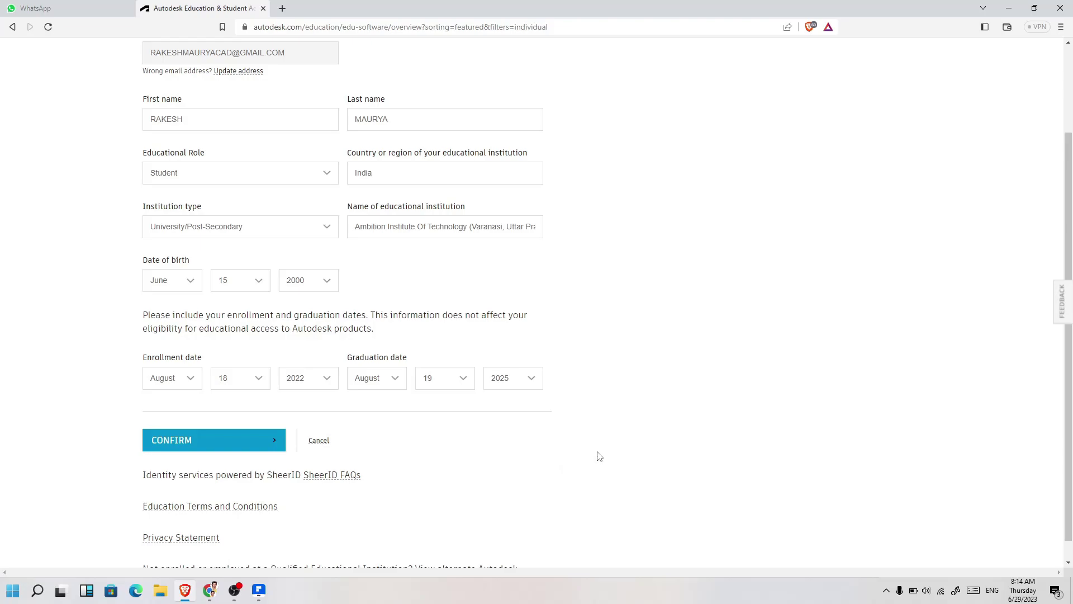
scroll(576, 387, up, 2)
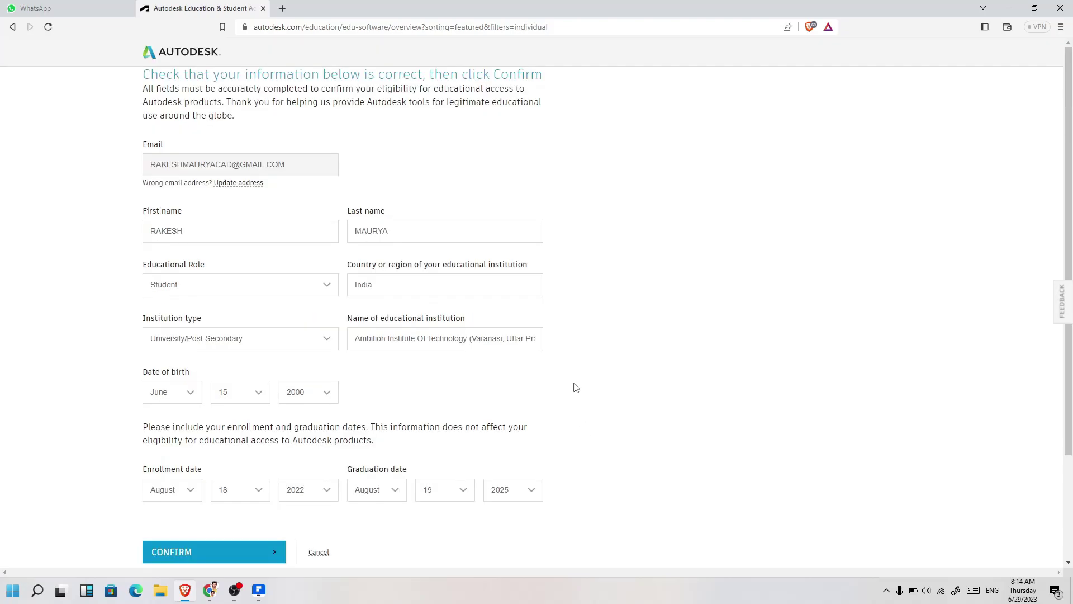
scroll(576, 386, down, 1)
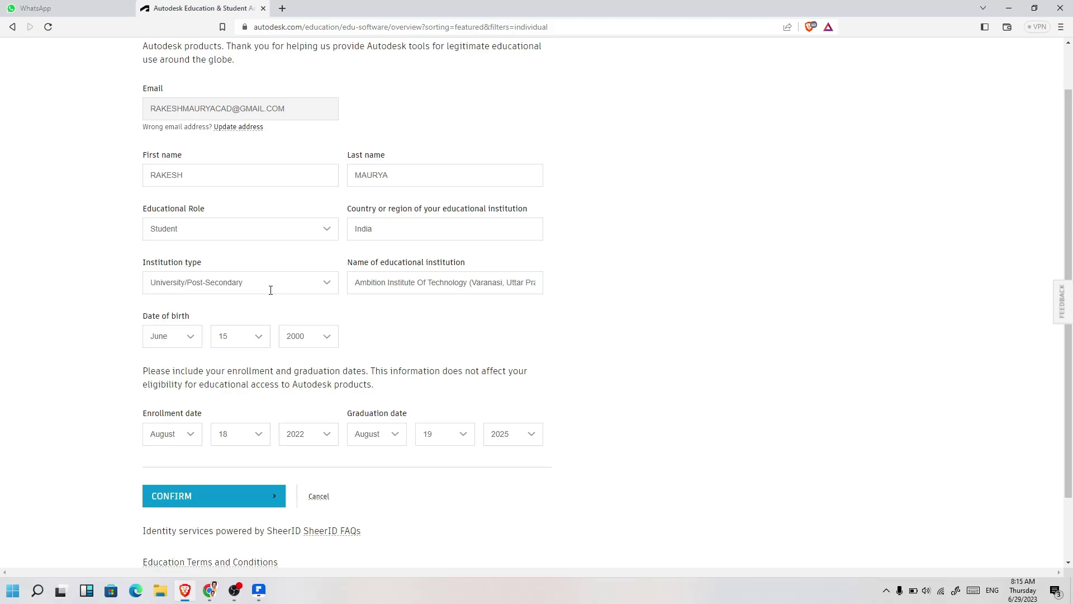
click(270, 290)
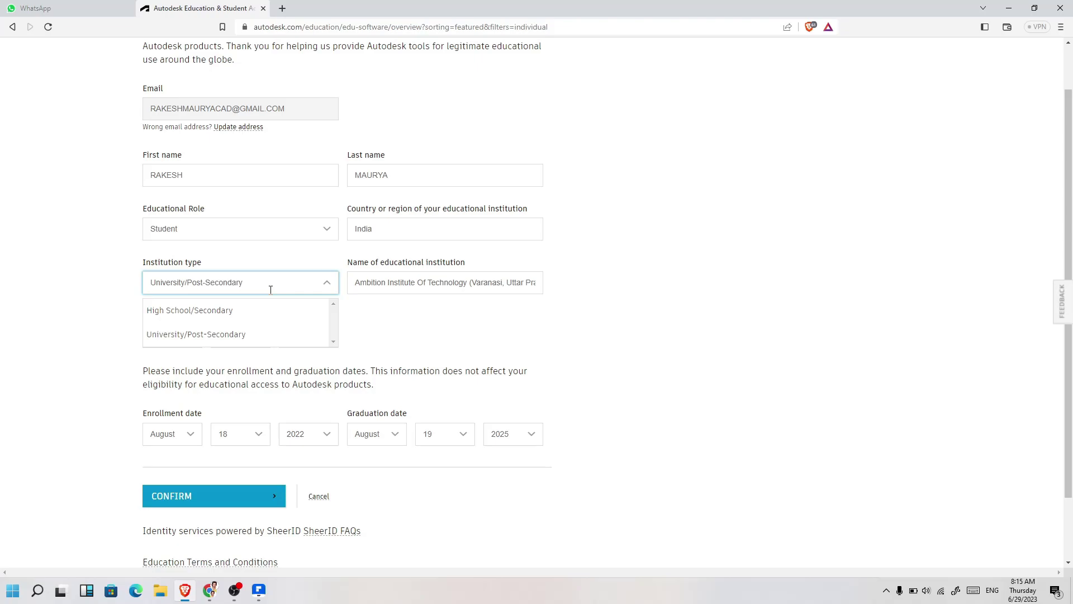
click(400, 311)
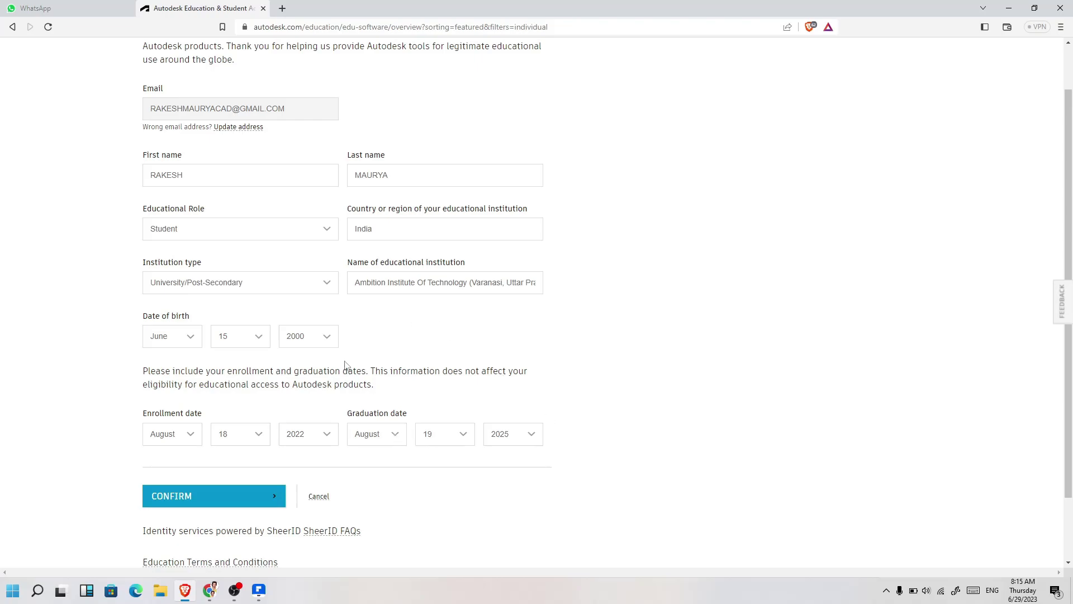
Step: Submit the eligibility details and review the upload page's 14-day deadline and example documents
click(225, 502)
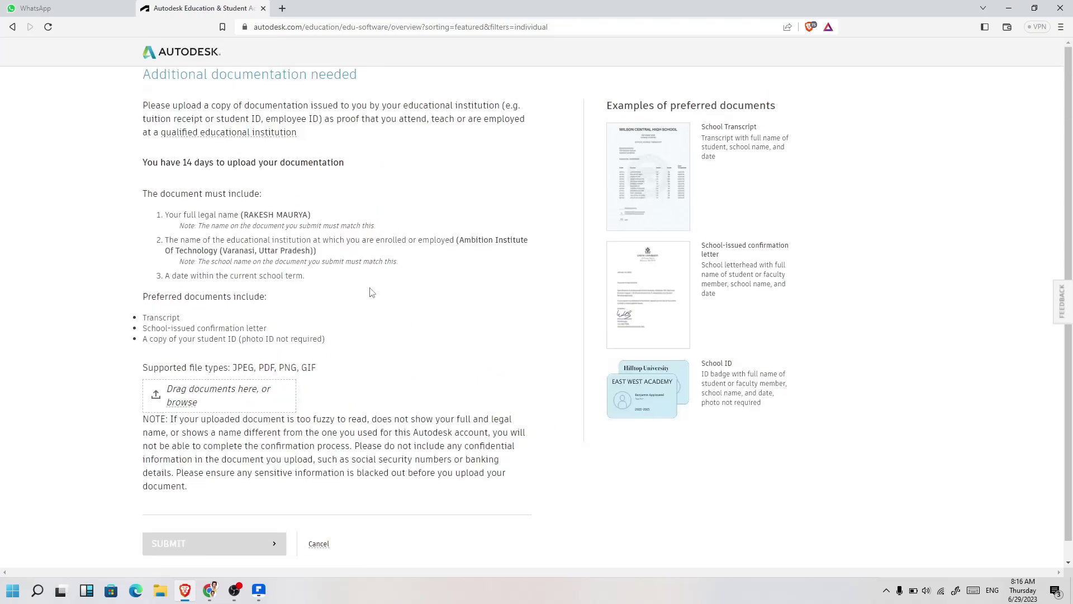
scroll(370, 292, down, 1)
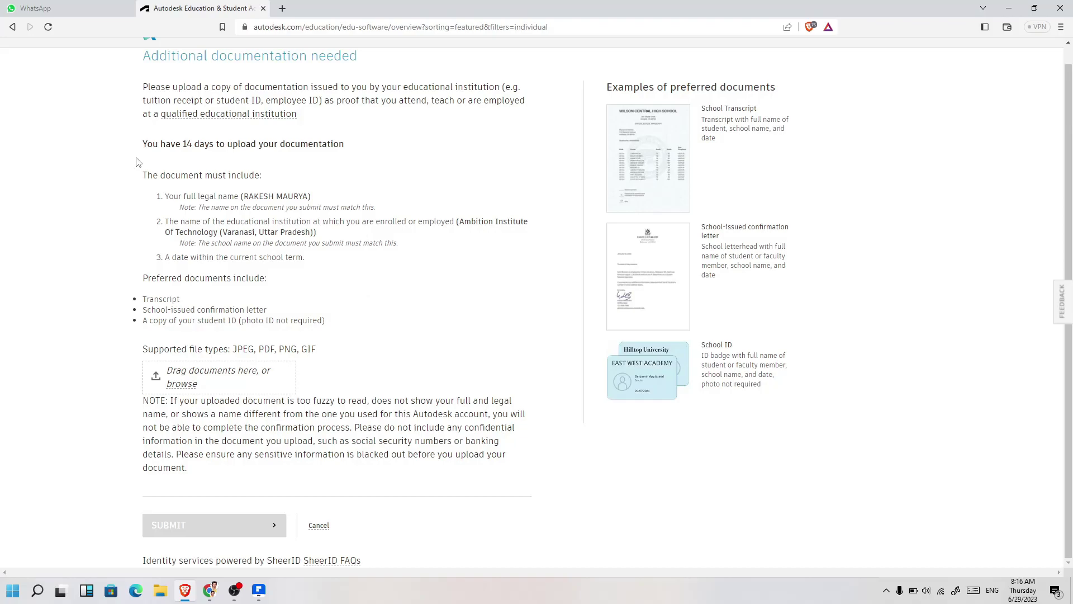
drag(148, 147, 346, 147)
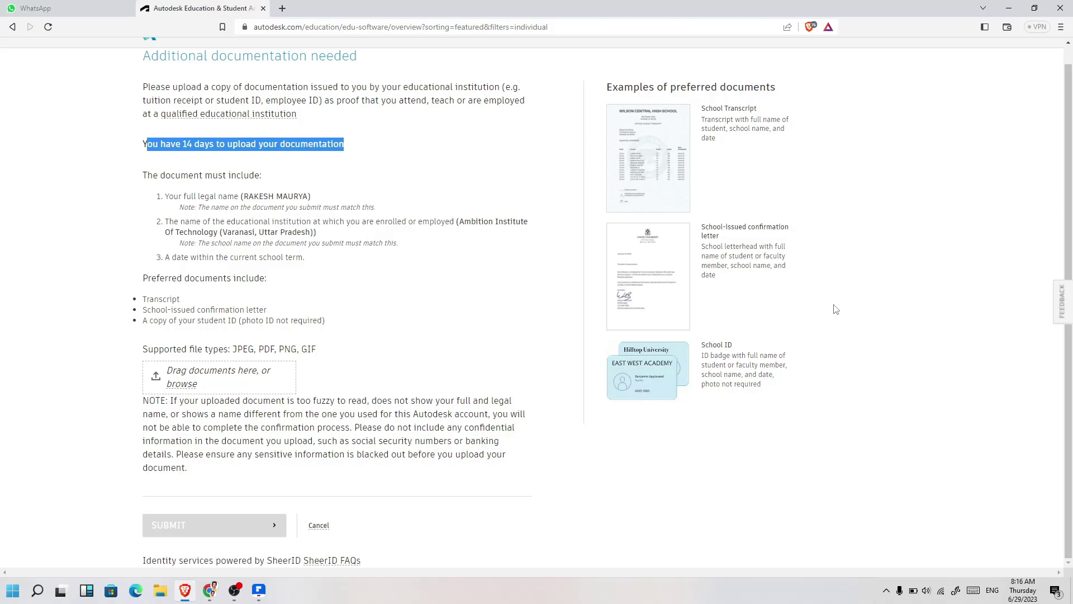
triple_click(706, 344)
drag(702, 226, 789, 227)
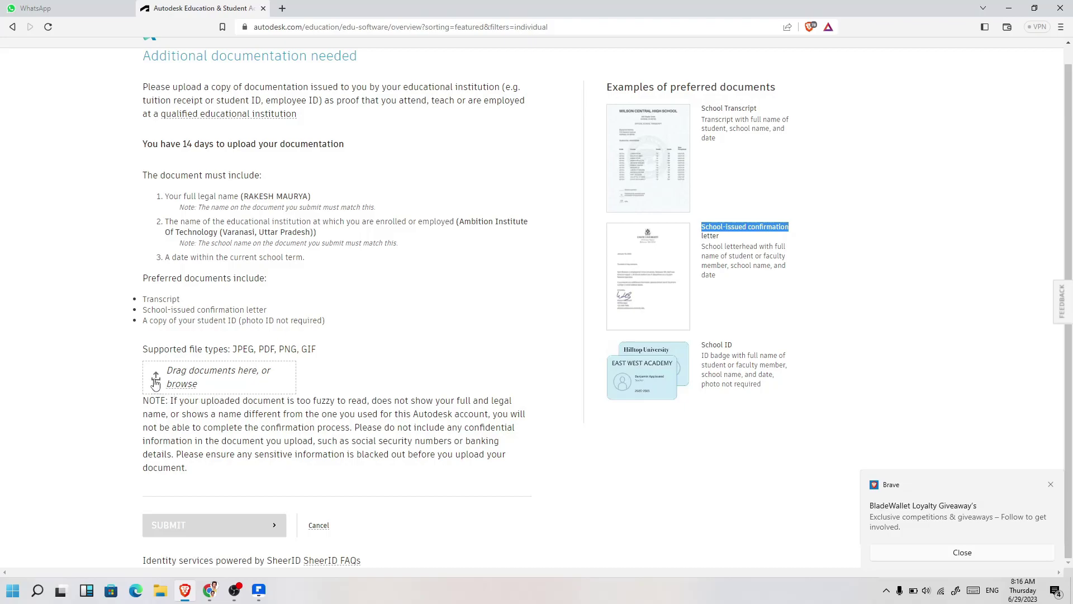
Step: Browse to Downloads and attach rollno33.pdf as the enrollment document
click(187, 385)
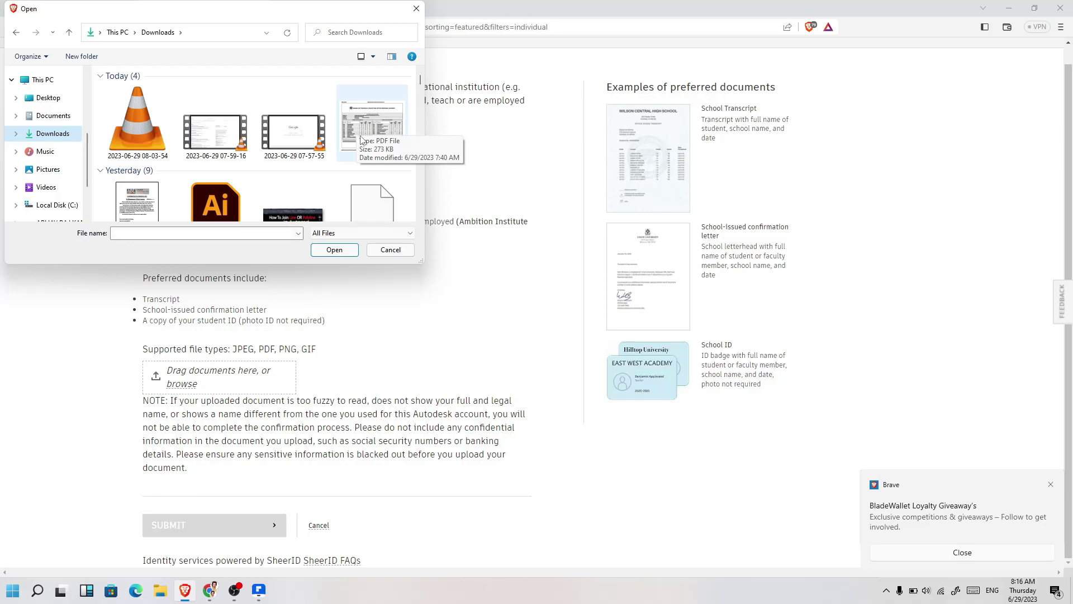
click(358, 116)
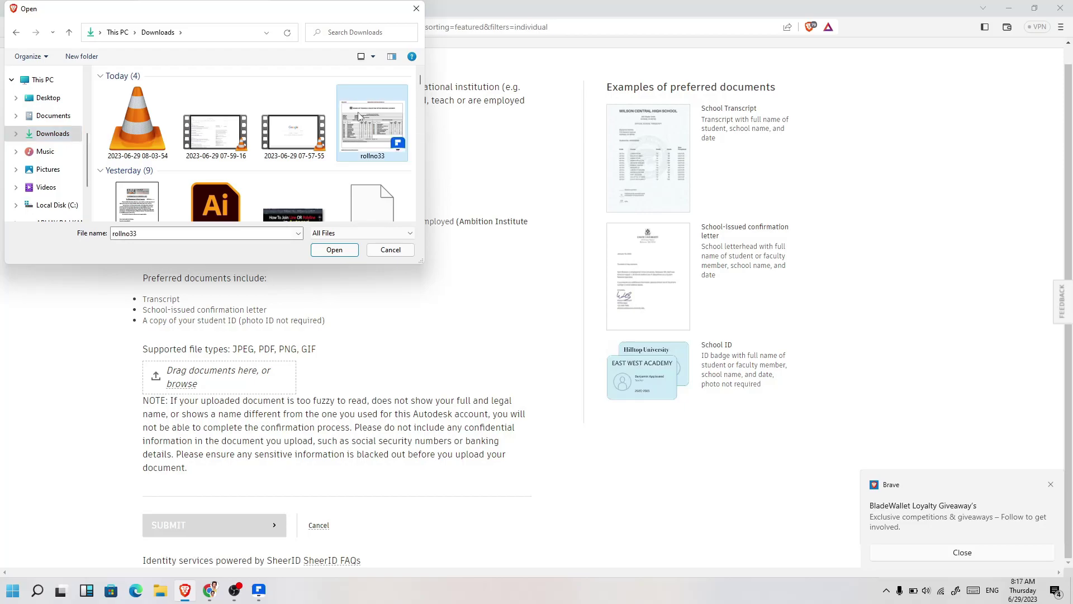
click(334, 250)
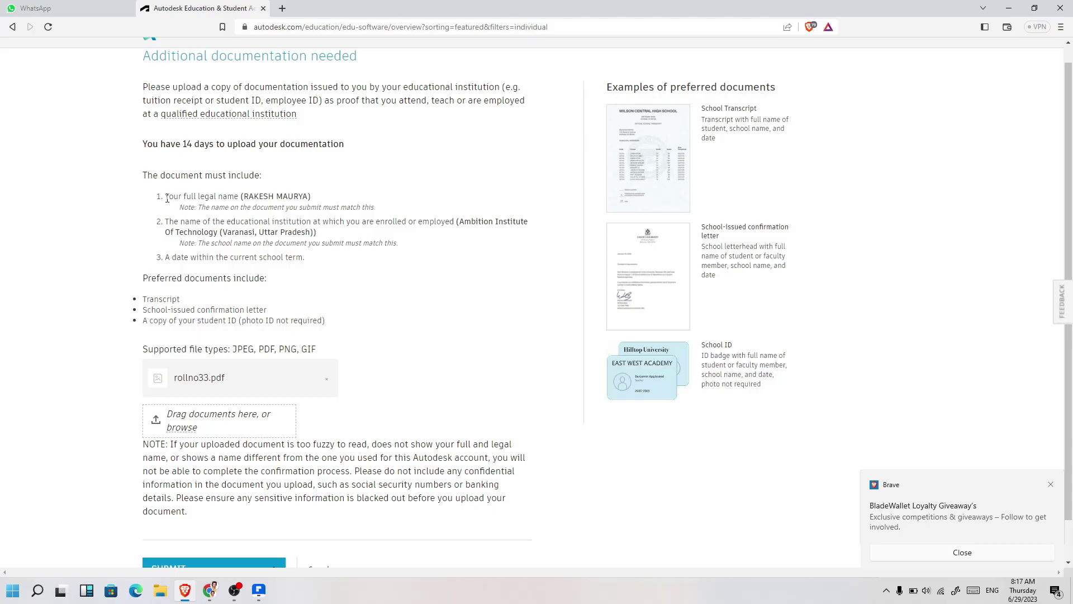
Step: Review the legal name and institution name requirements, then submit rollno33.pdf for verification
drag(167, 198, 312, 197)
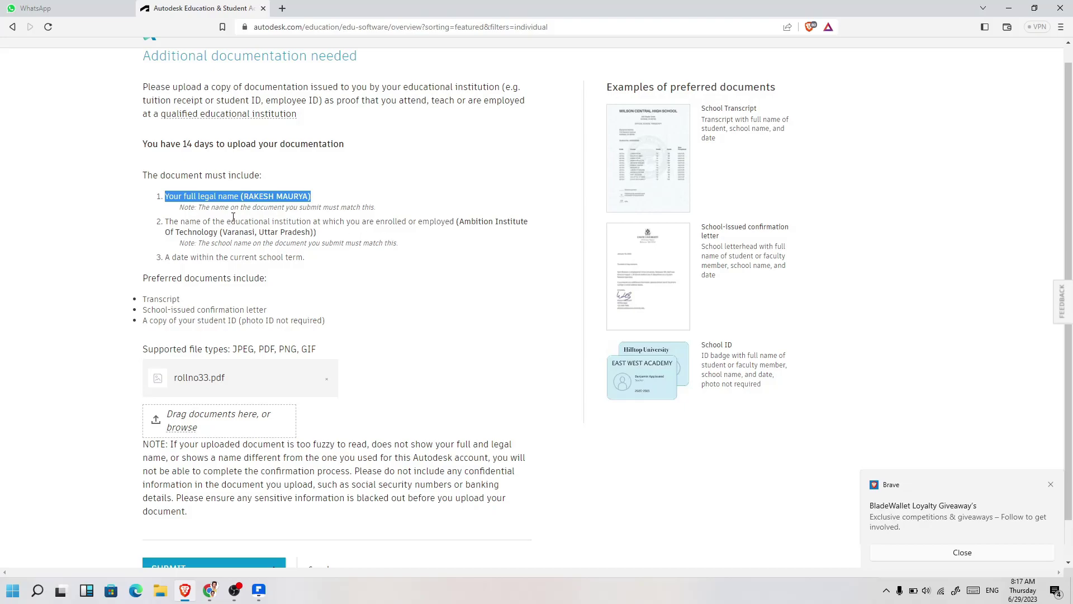
drag(460, 222, 537, 225)
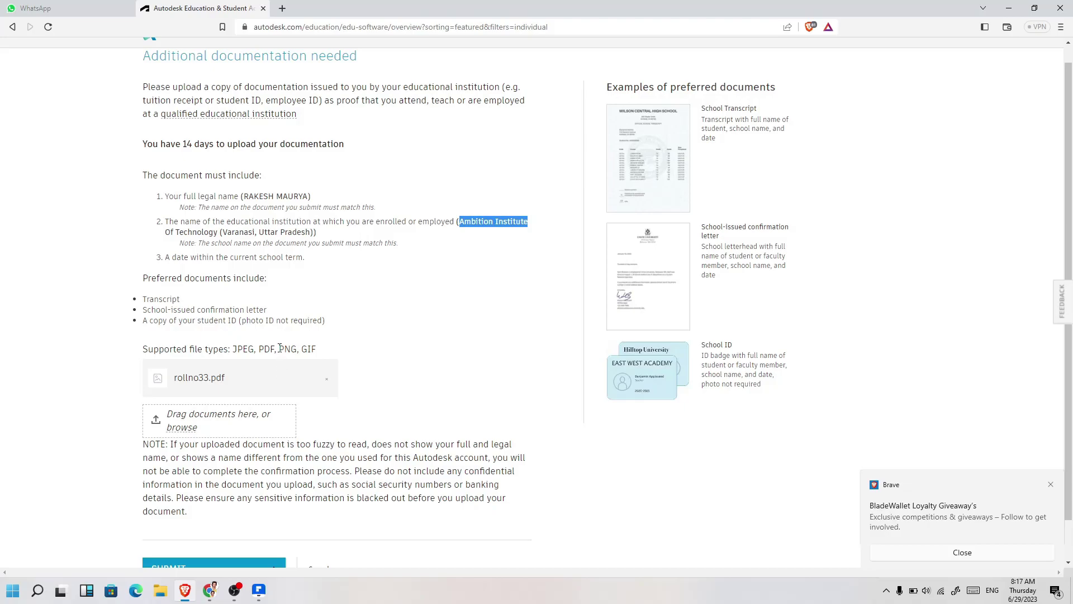
scroll(280, 347, down, 1)
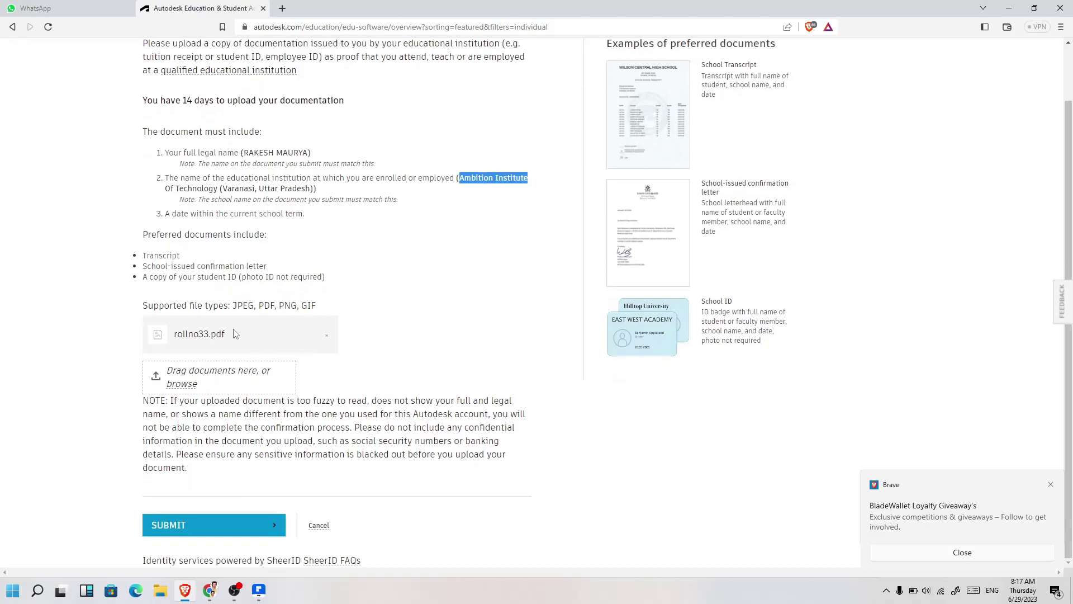
click(216, 529)
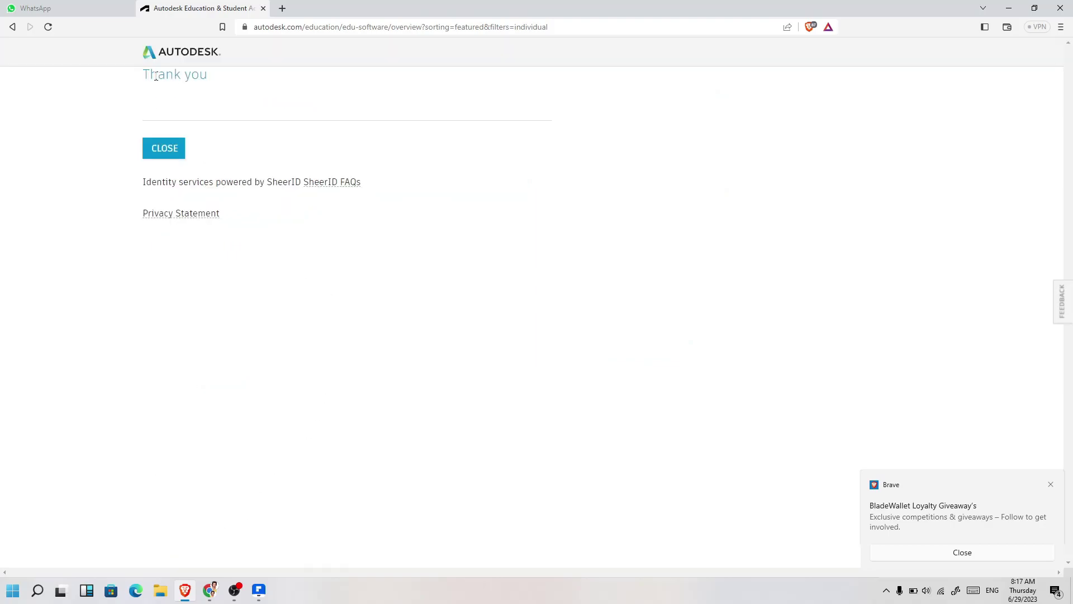
Step: Review the SheerID Thank you message, then close it to return to the Education page
drag(145, 74, 256, 90)
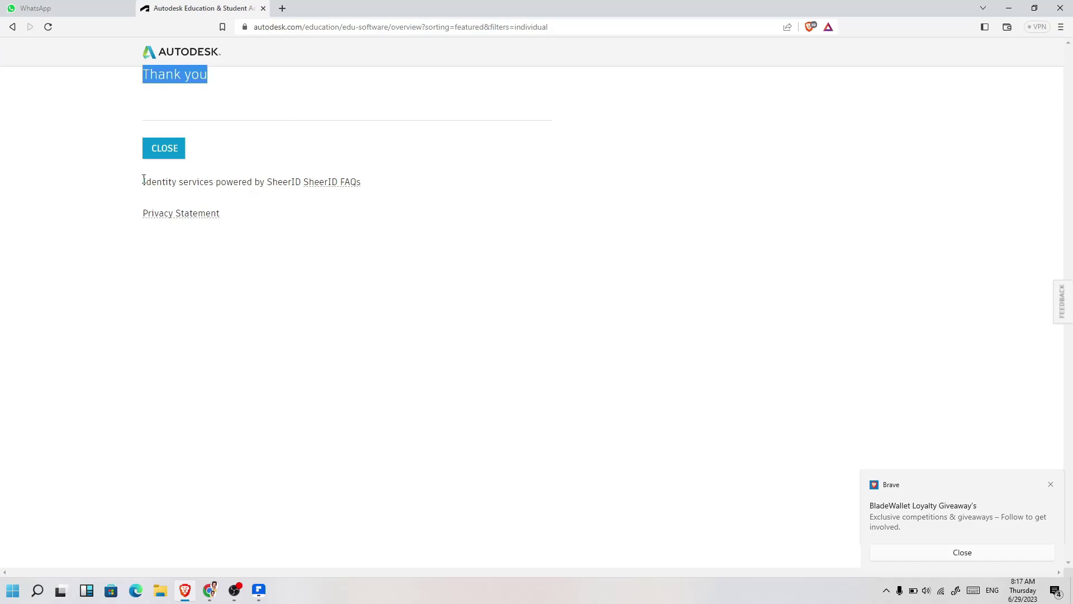
drag(144, 180, 372, 190)
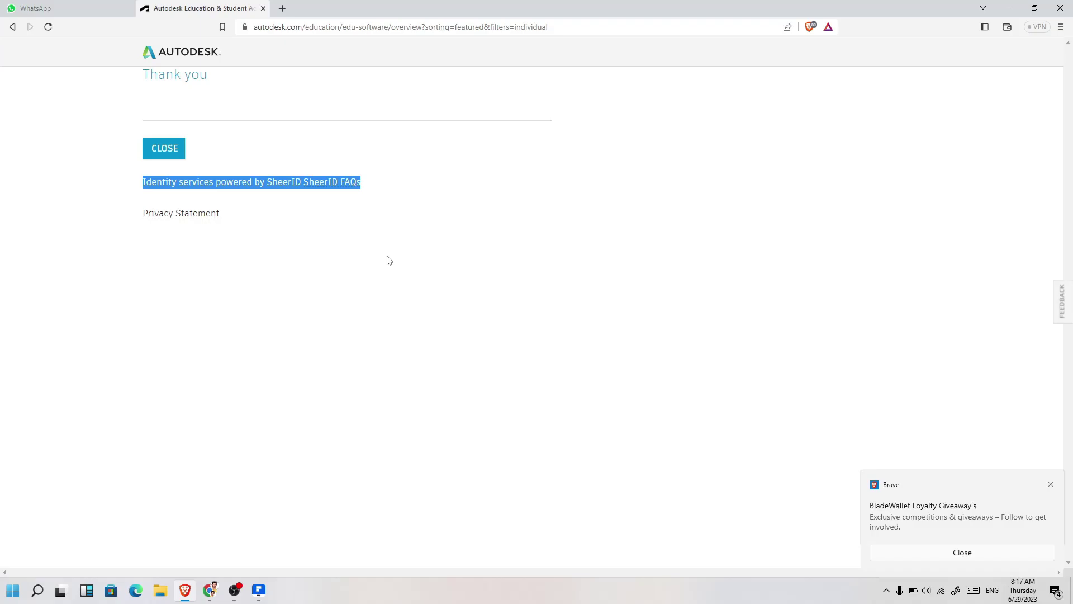
click(354, 246)
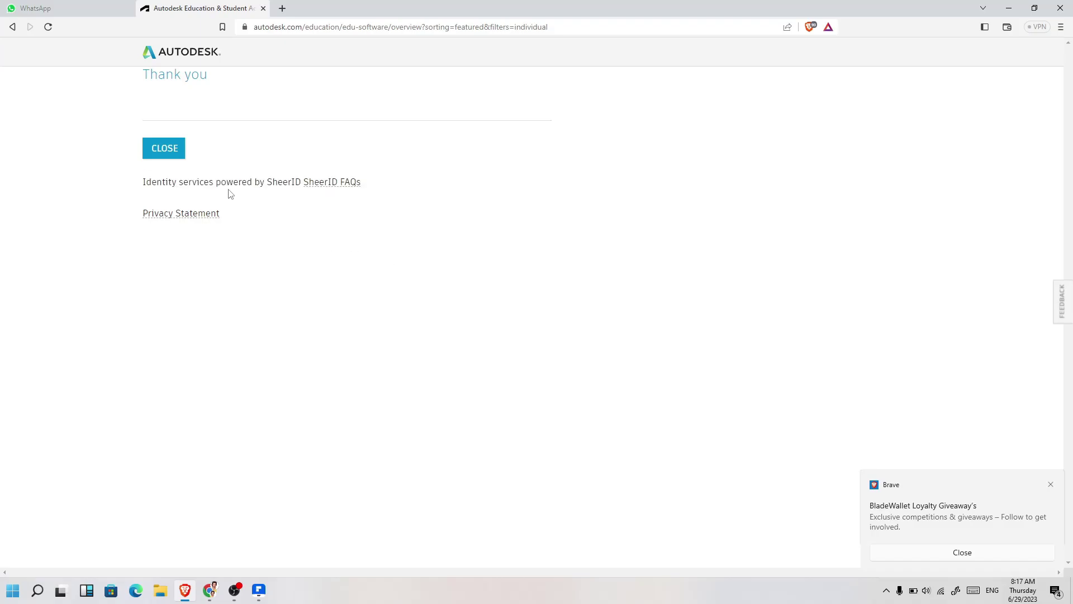
click(165, 155)
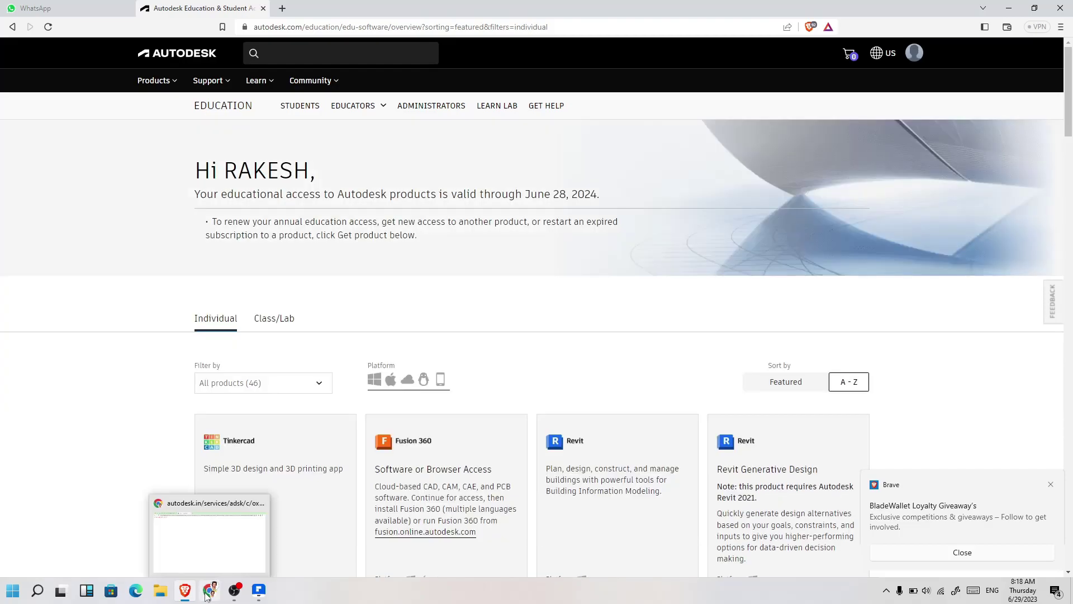
Step: Reload the Gmail inbox and open Autodesk's 'Congrats!' educational access email
click(211, 591)
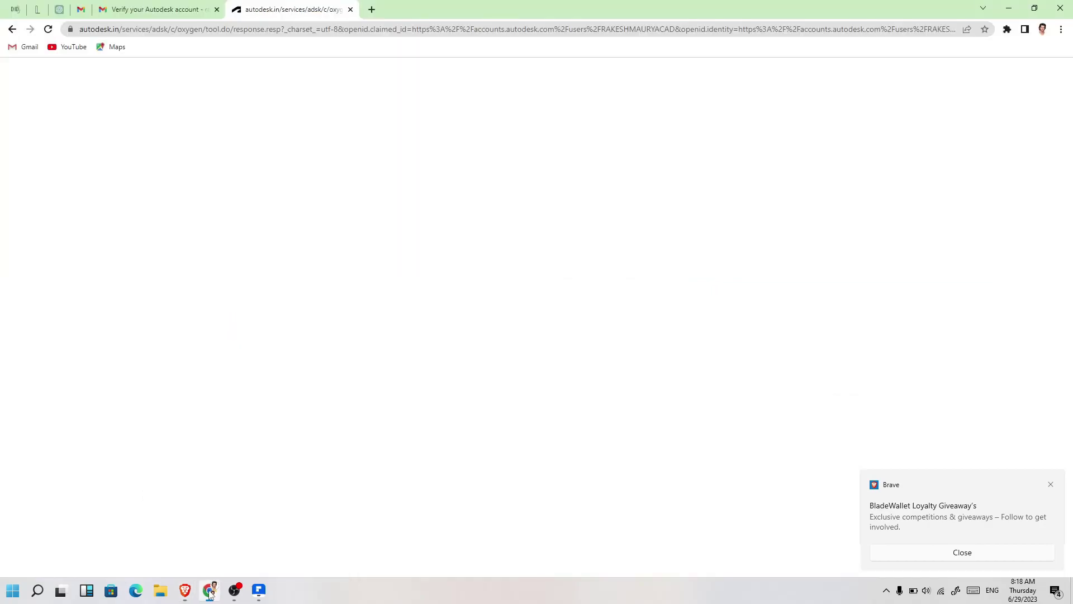
click(157, 9)
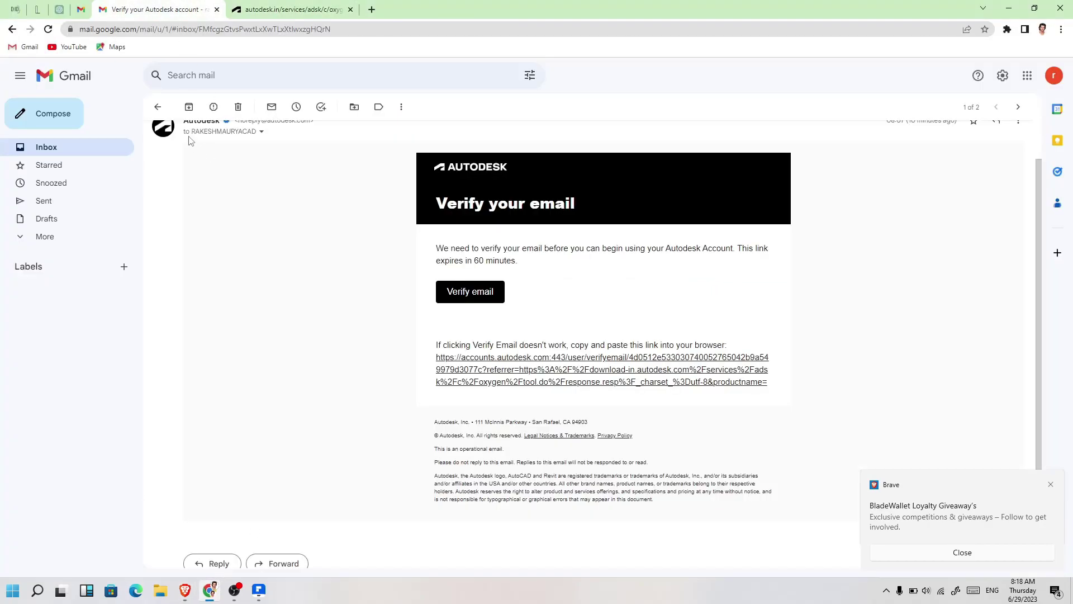
click(158, 107)
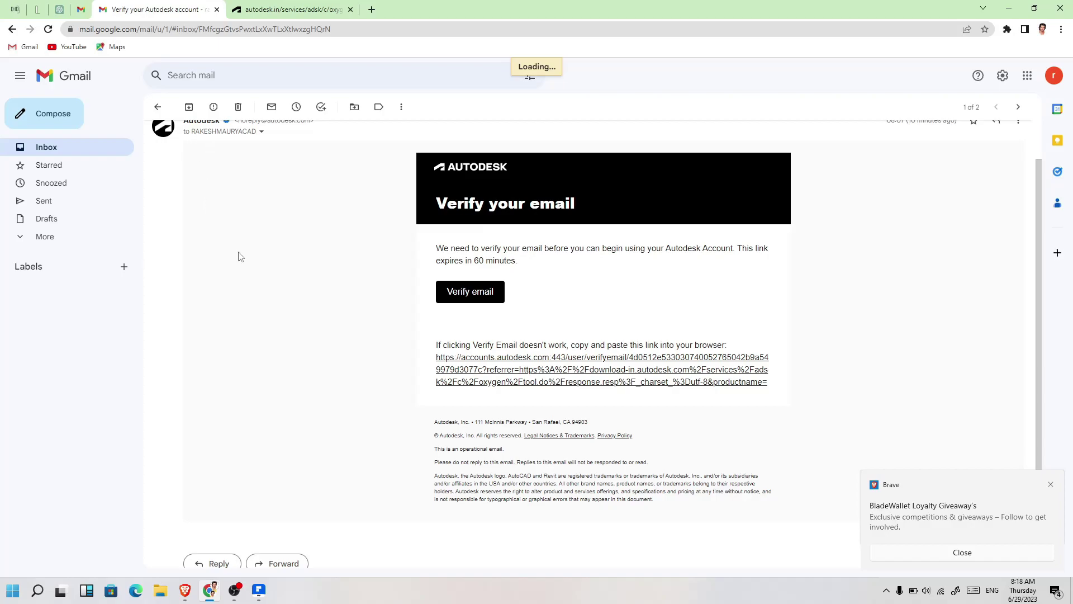
click(48, 29)
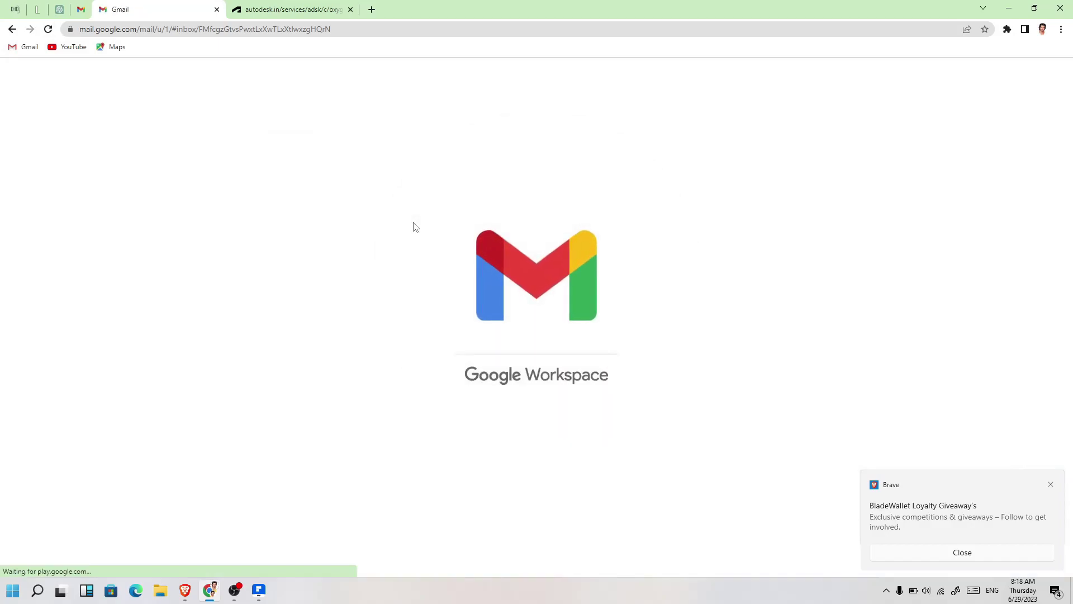
click(159, 105)
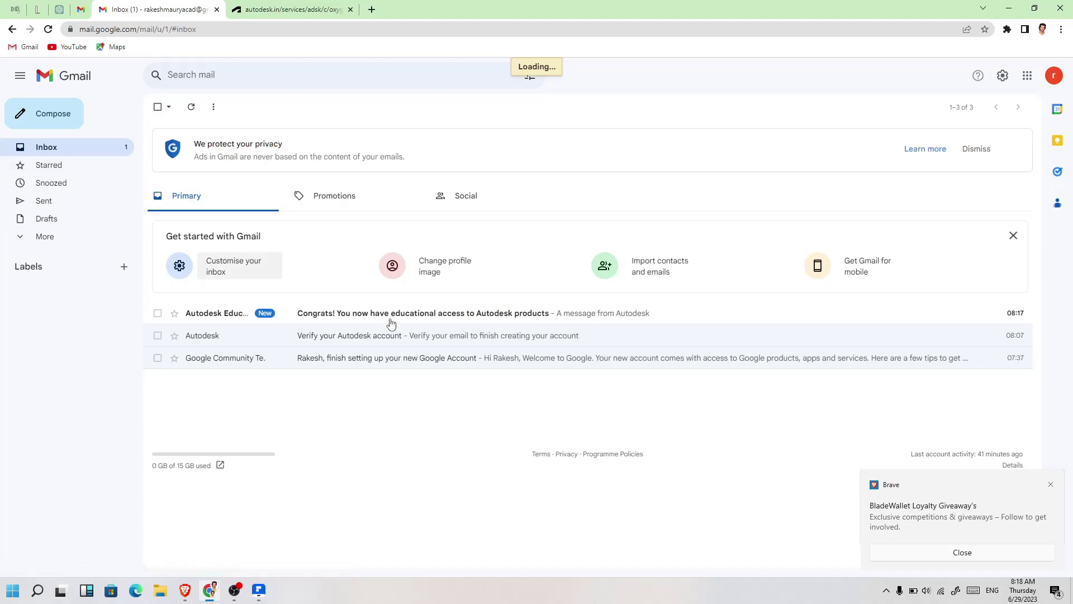
mouse_move(402, 317)
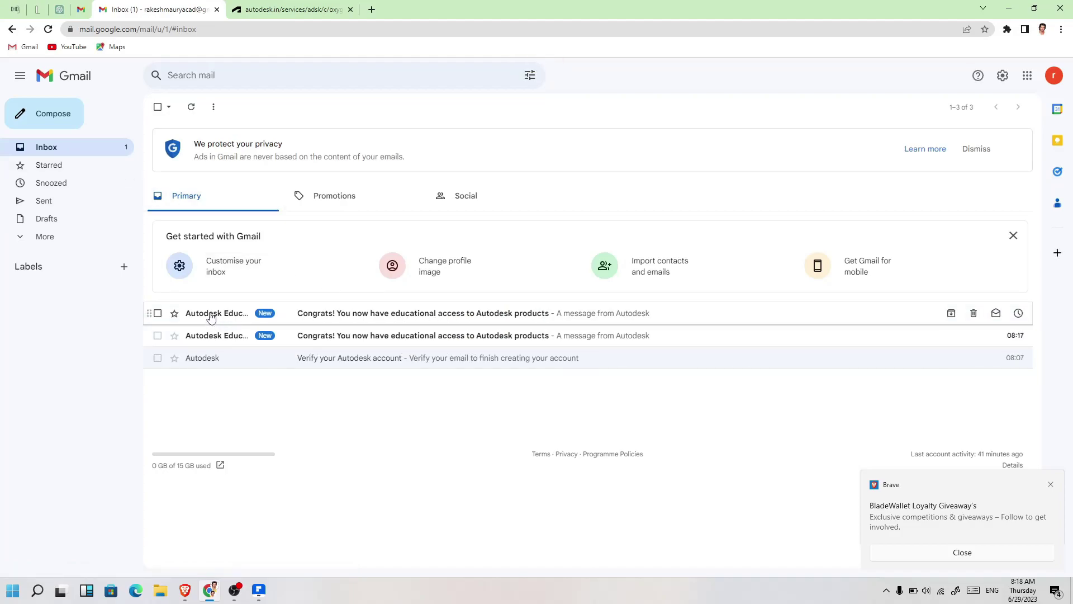
click(403, 316)
Step: Read the email confirming access through June 28, 2024, then return to the Autodesk page
scroll(570, 352, down, 4)
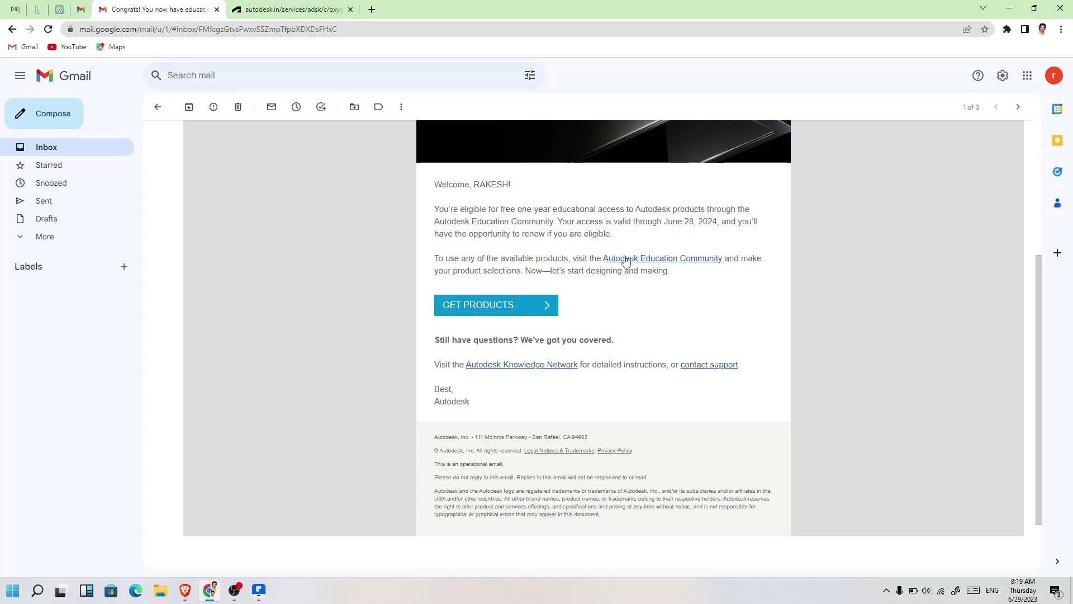
scroll(614, 260, up, 3)
scroll(588, 256, down, 4)
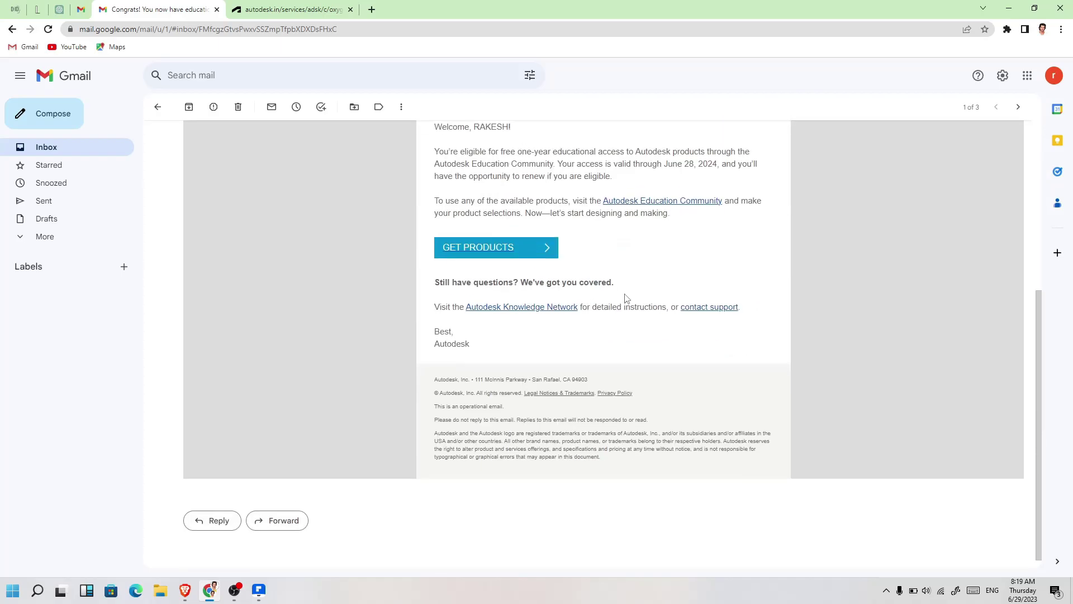
scroll(626, 296, down, 1)
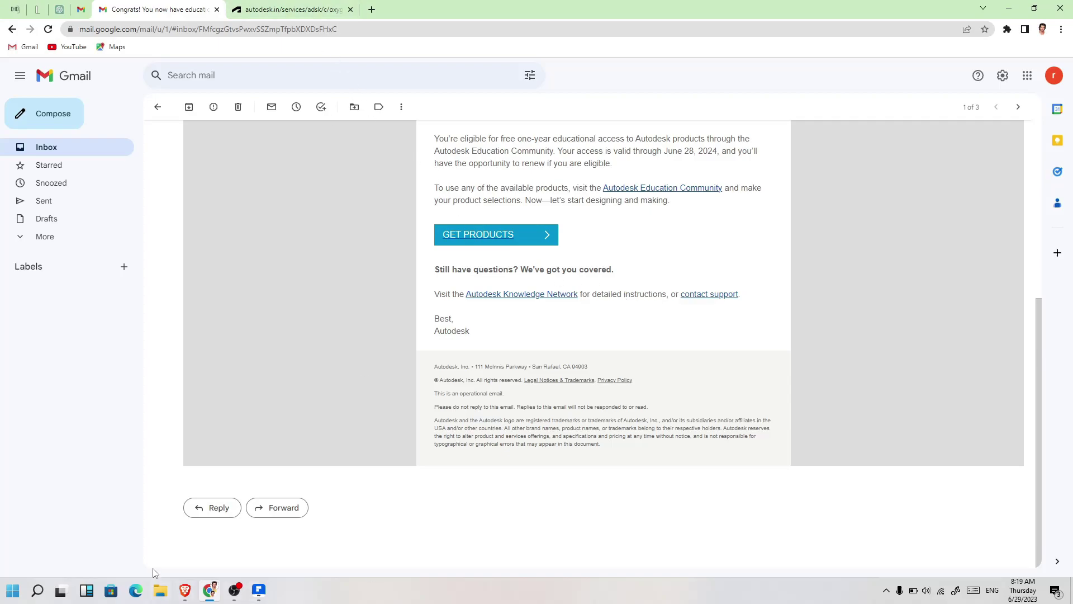
click(185, 590)
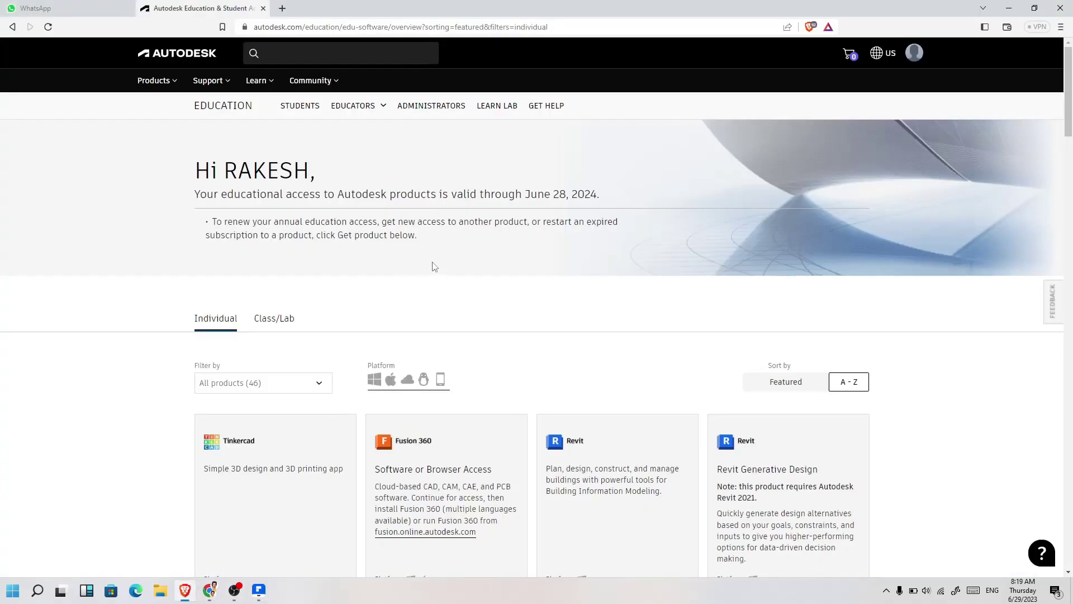
scroll(434, 266, down, 4)
scroll(423, 421, down, 4)
scroll(246, 232, up, 6)
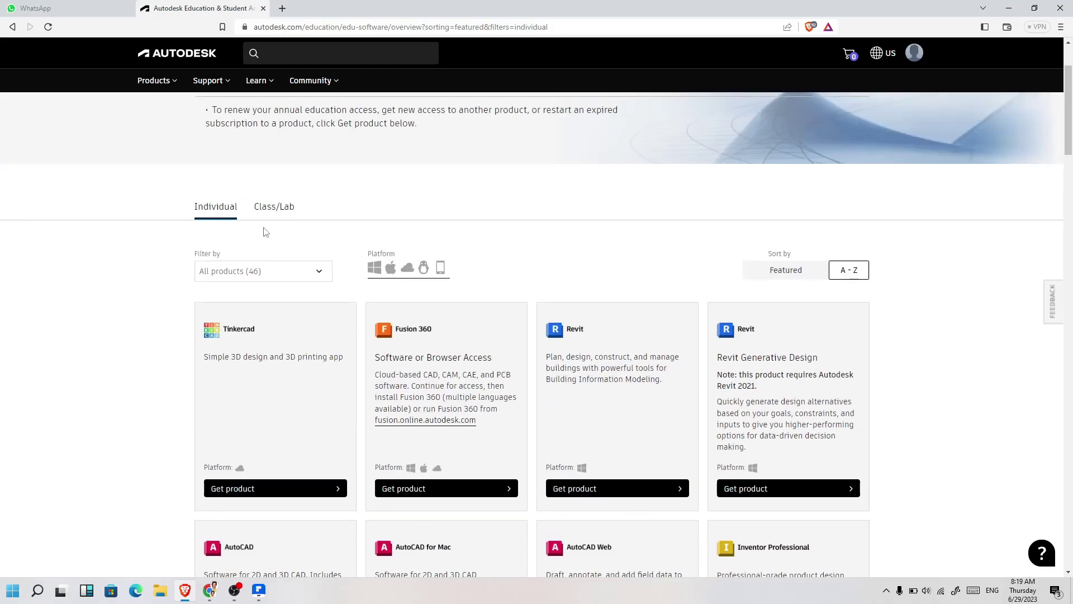
scroll(163, 82, up, 2)
click(154, 80)
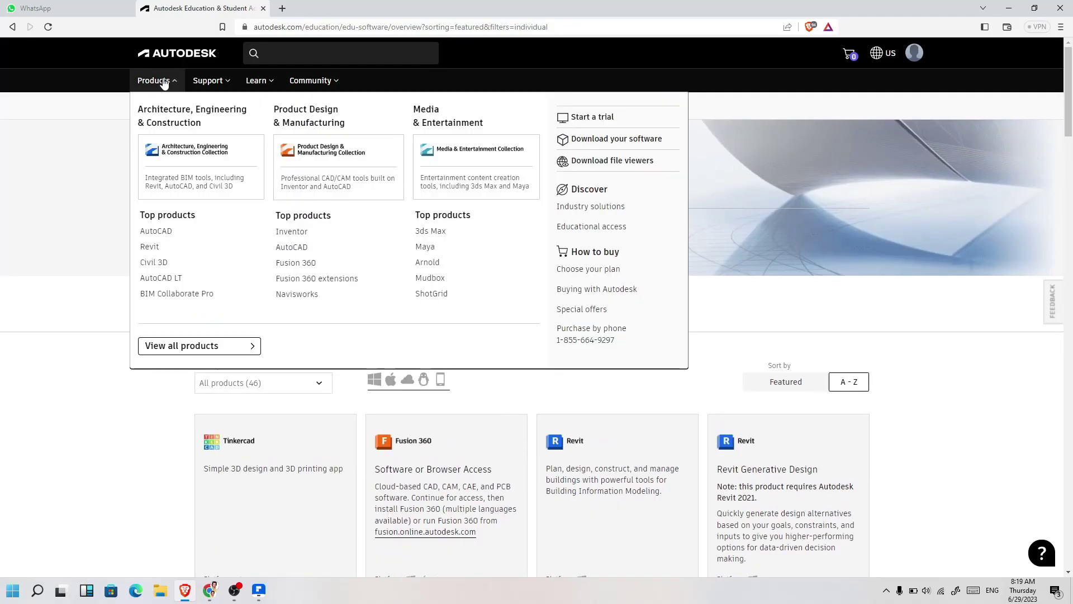
click(167, 232)
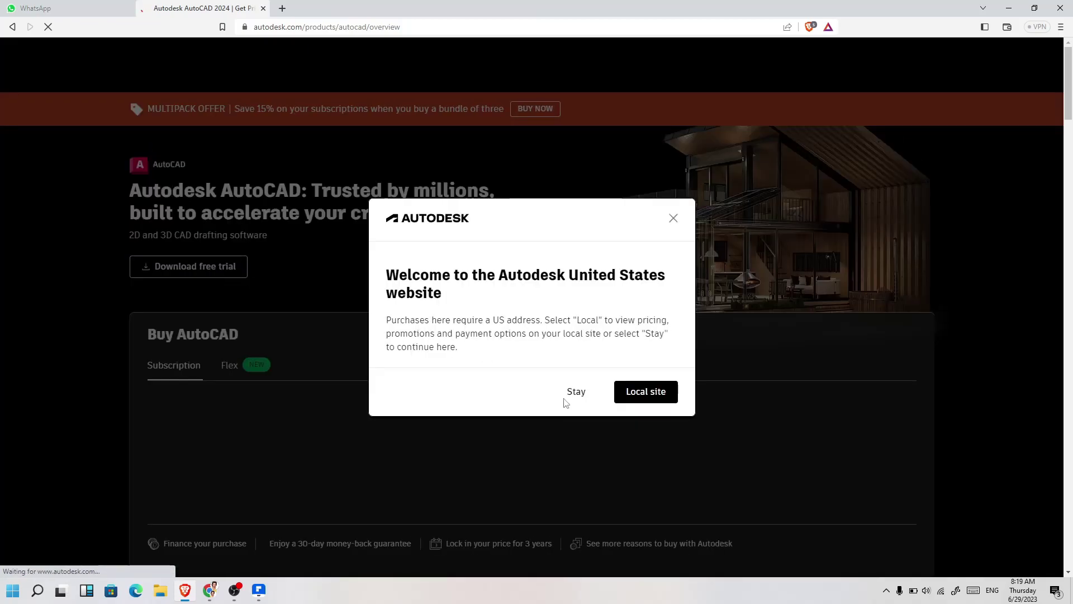
click(575, 392)
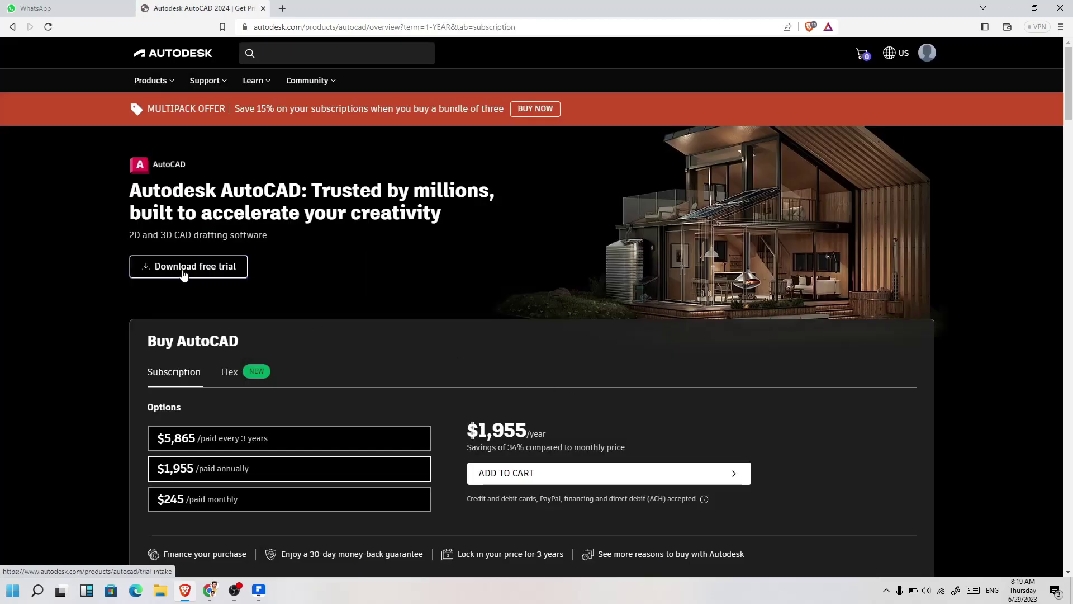
click(205, 267)
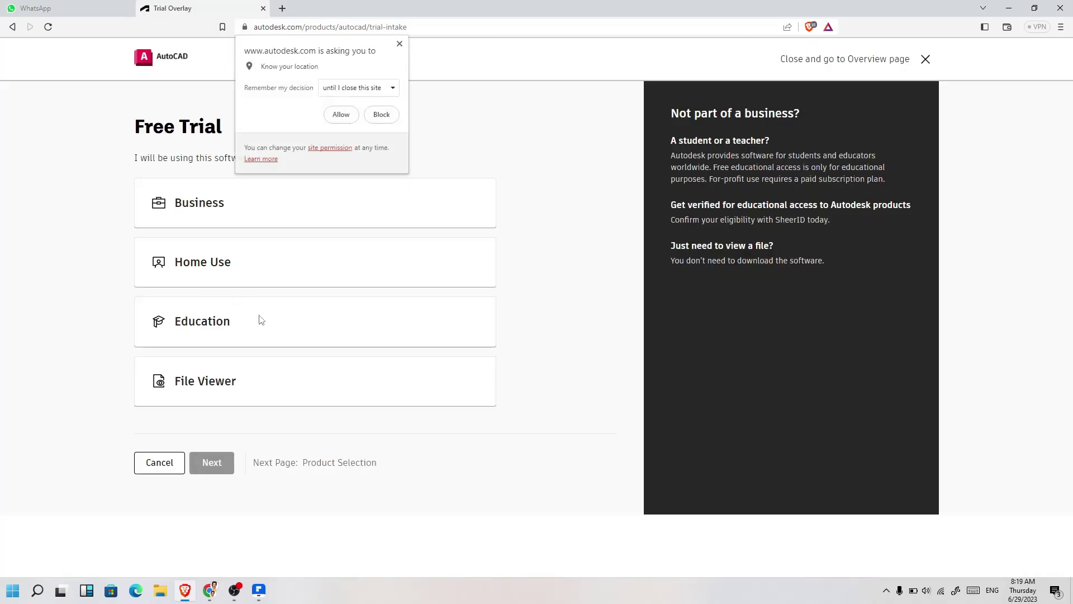
click(399, 44)
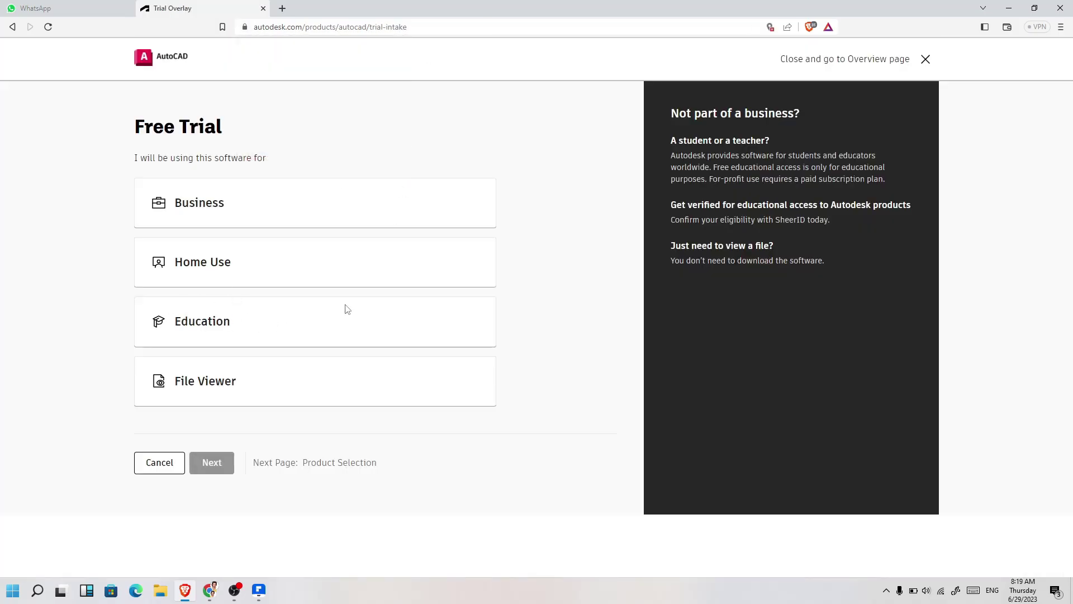
click(248, 330)
click(252, 470)
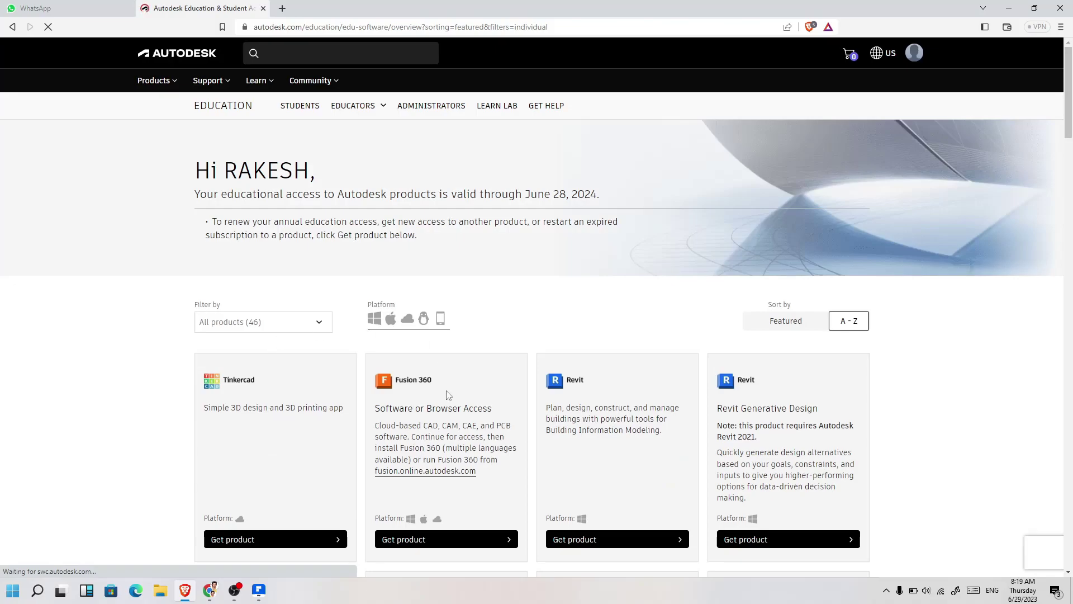
Step: Expand the 3ds Max install options, then the Civil 3D options (Windows, 2024, English)
scroll(335, 386, down, 3)
scroll(313, 433, down, 3)
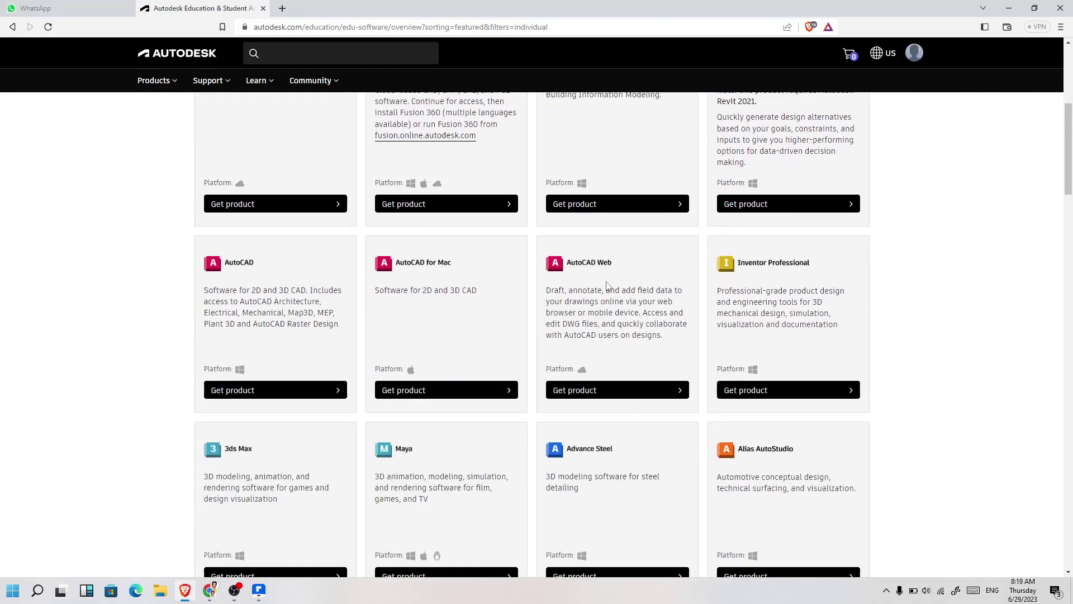
scroll(606, 286, up, 6)
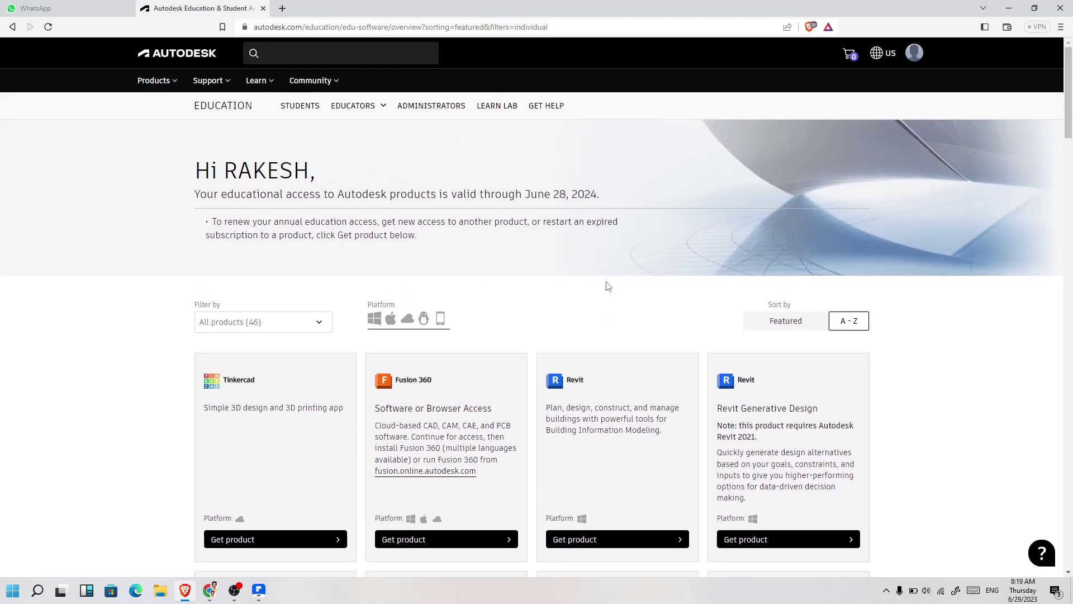
scroll(608, 285, down, 3)
scroll(565, 312, down, 2)
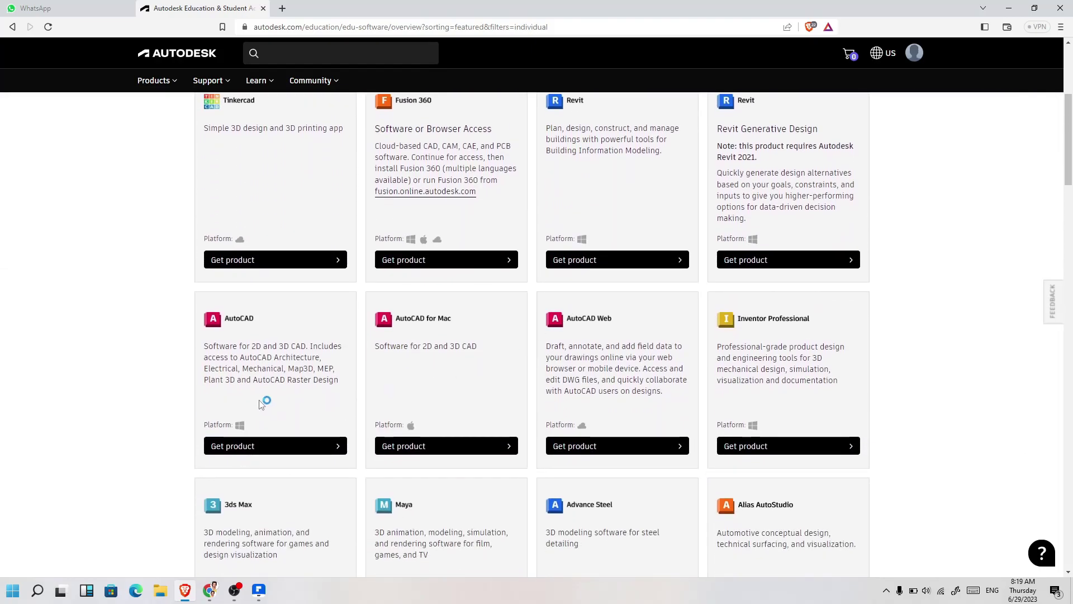
click(271, 446)
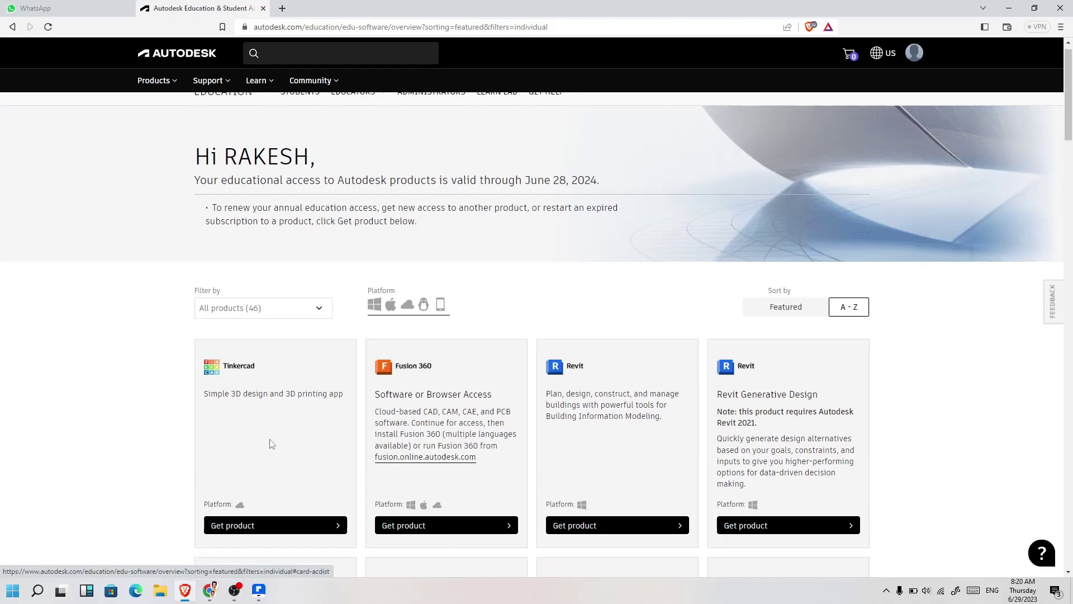
click(246, 520)
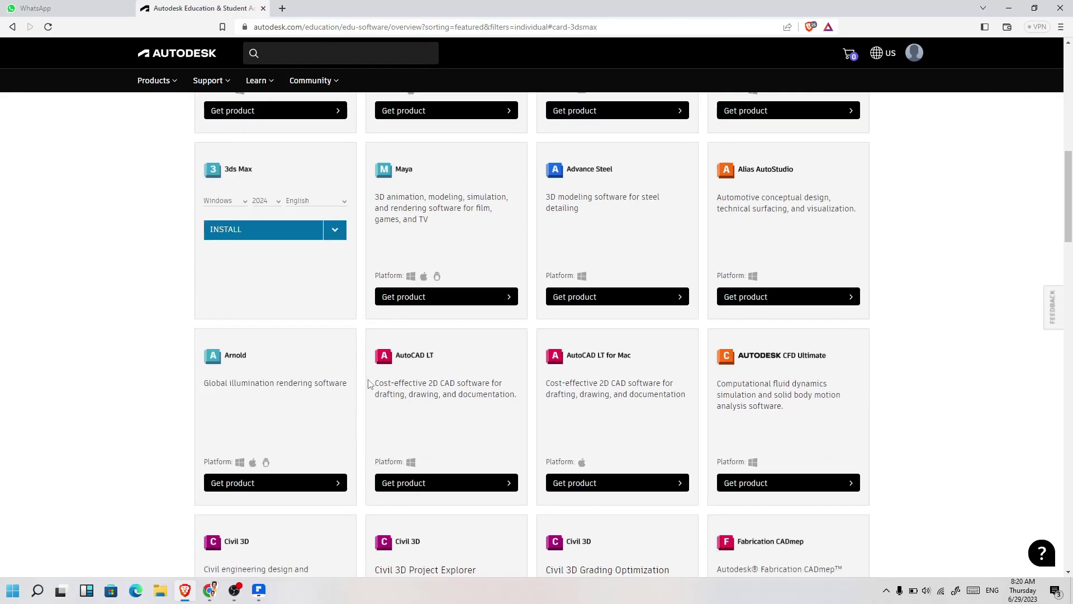
scroll(326, 312, down, 4)
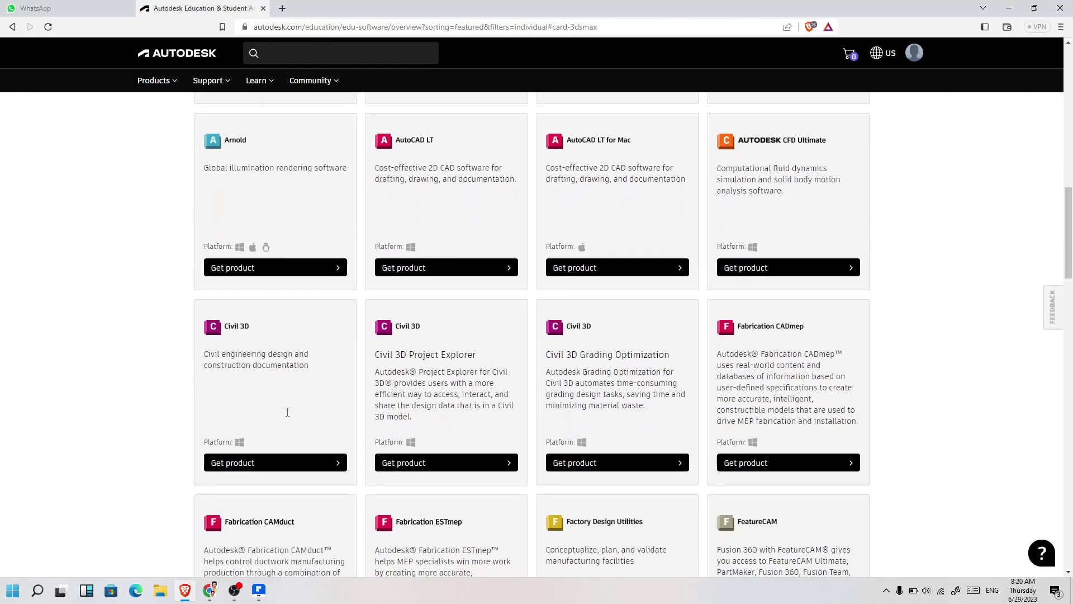
scroll(289, 412, down, 2)
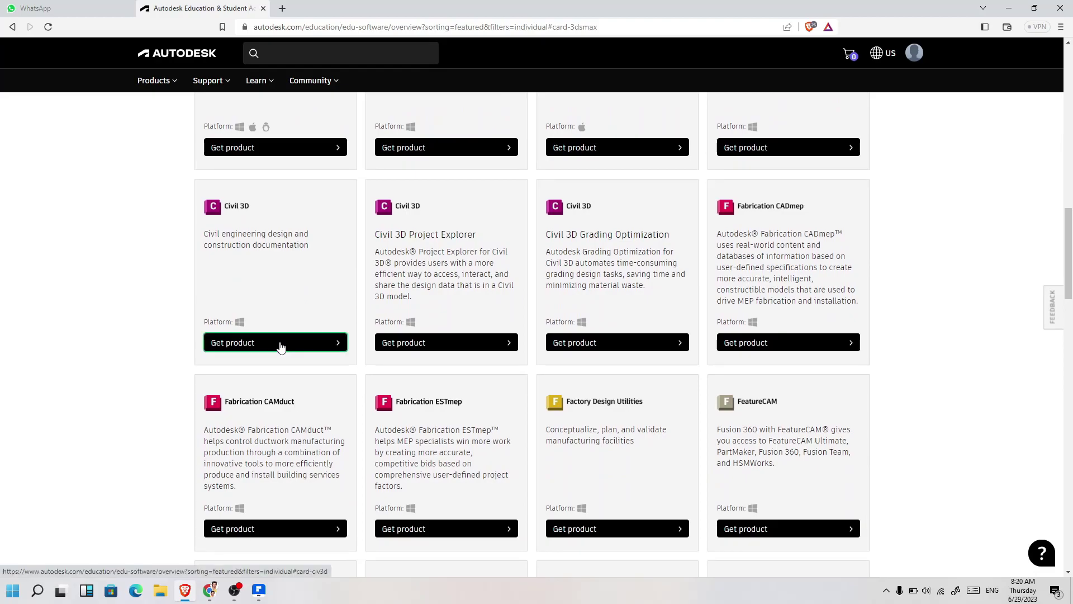
click(281, 343)
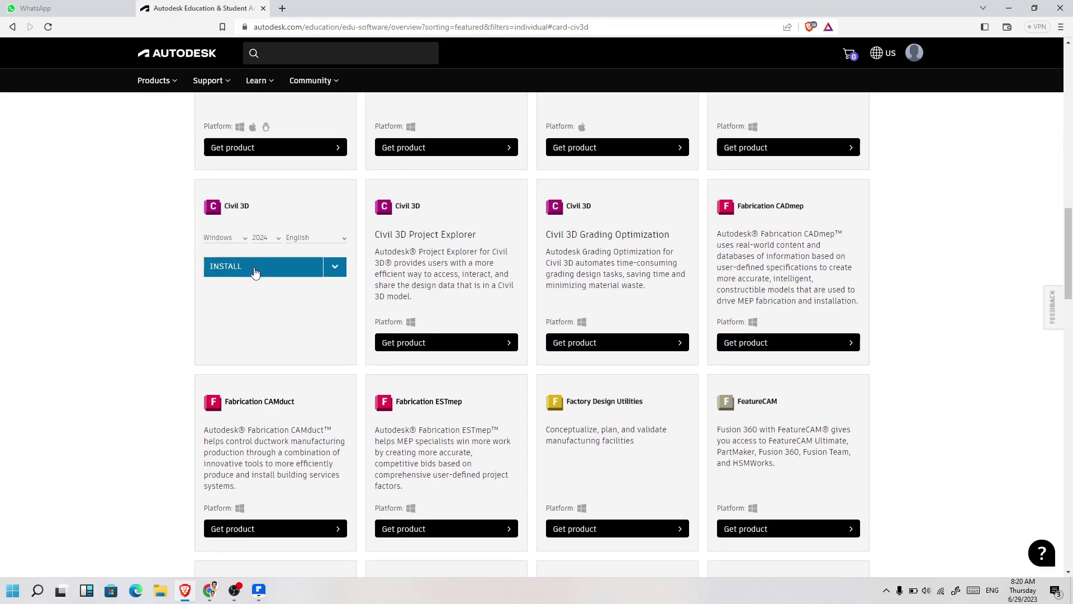
Step: Change the Civil 3D version from 2024 to 2023 and start the installer download
click(342, 270)
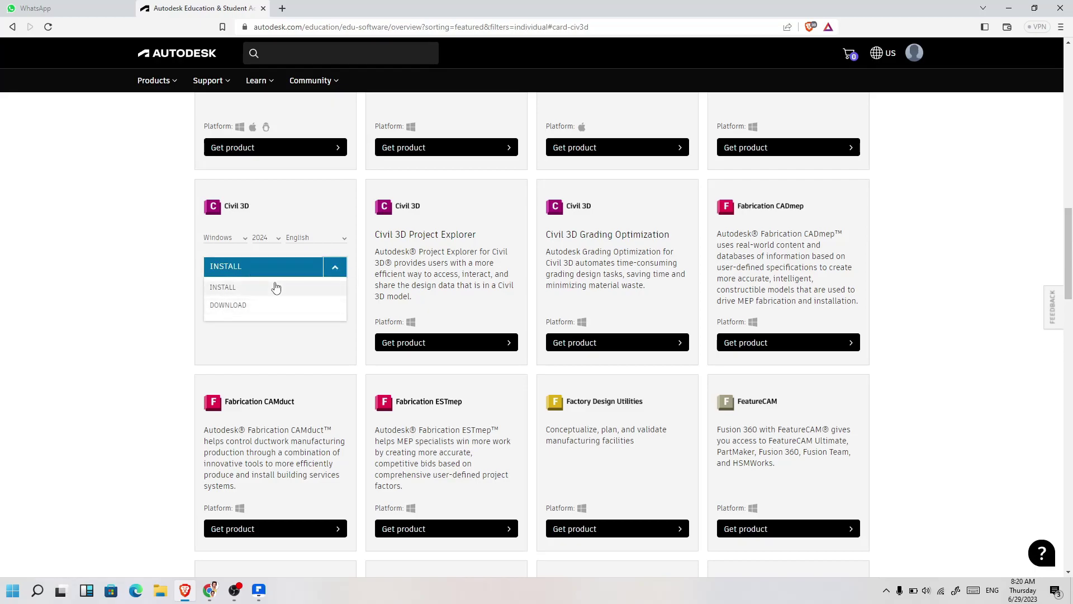
click(284, 329)
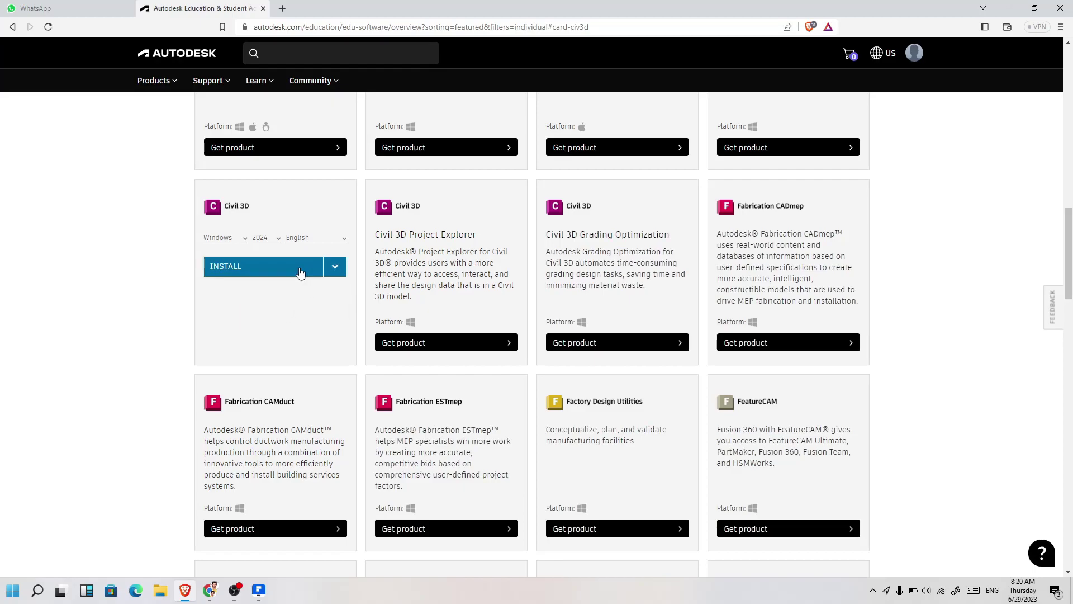
click(300, 273)
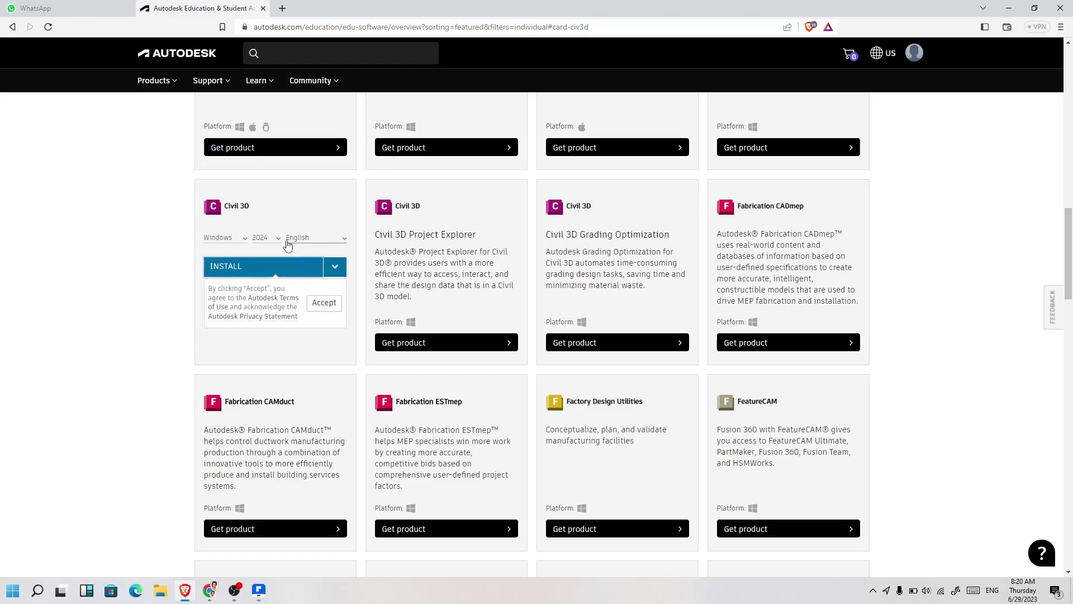
click(279, 240)
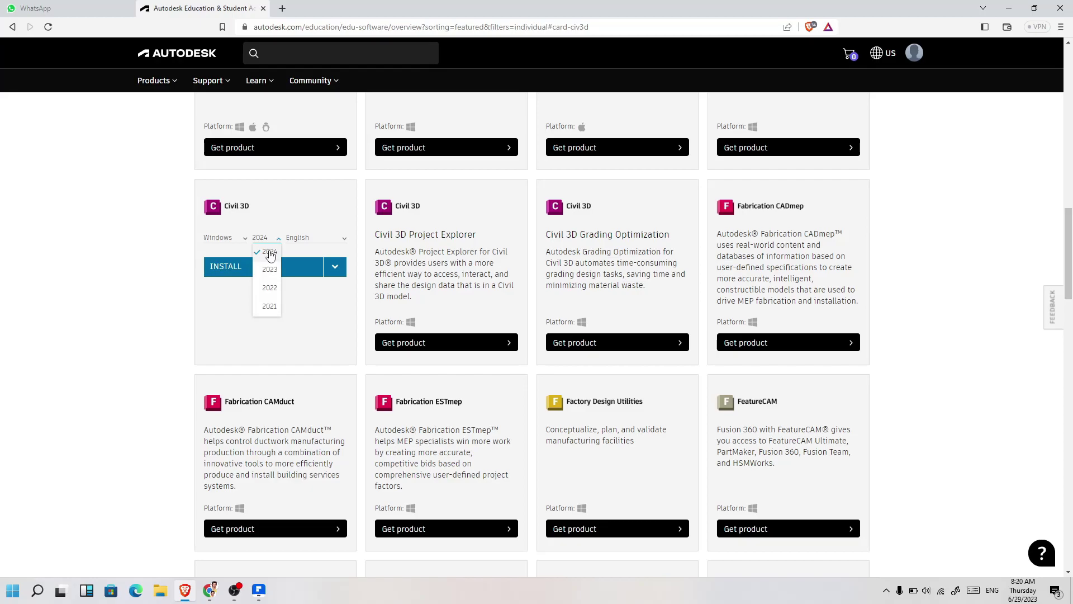
click(270, 270)
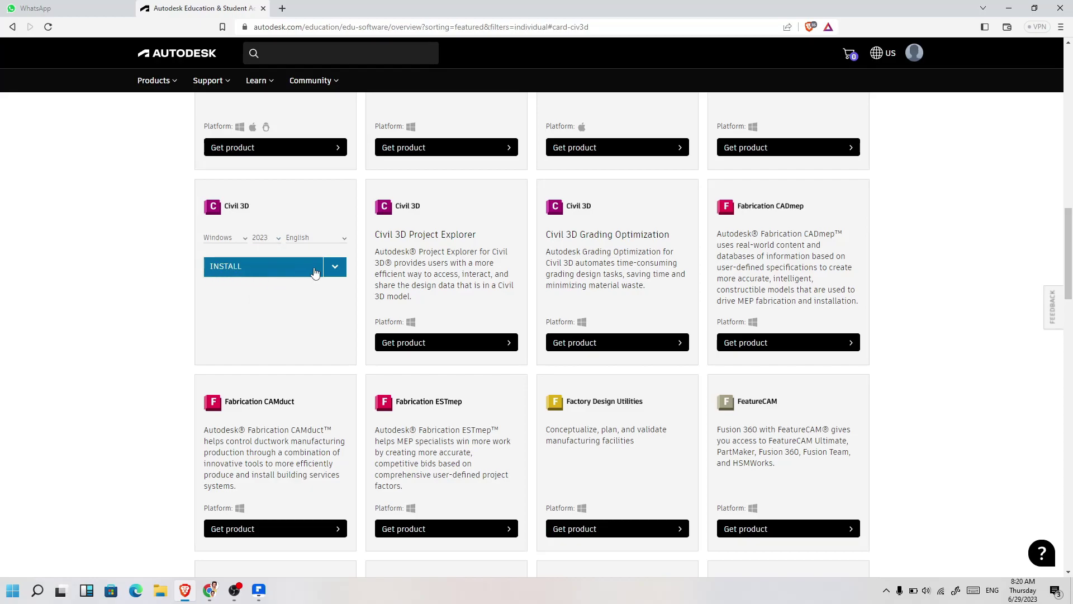
click(266, 237)
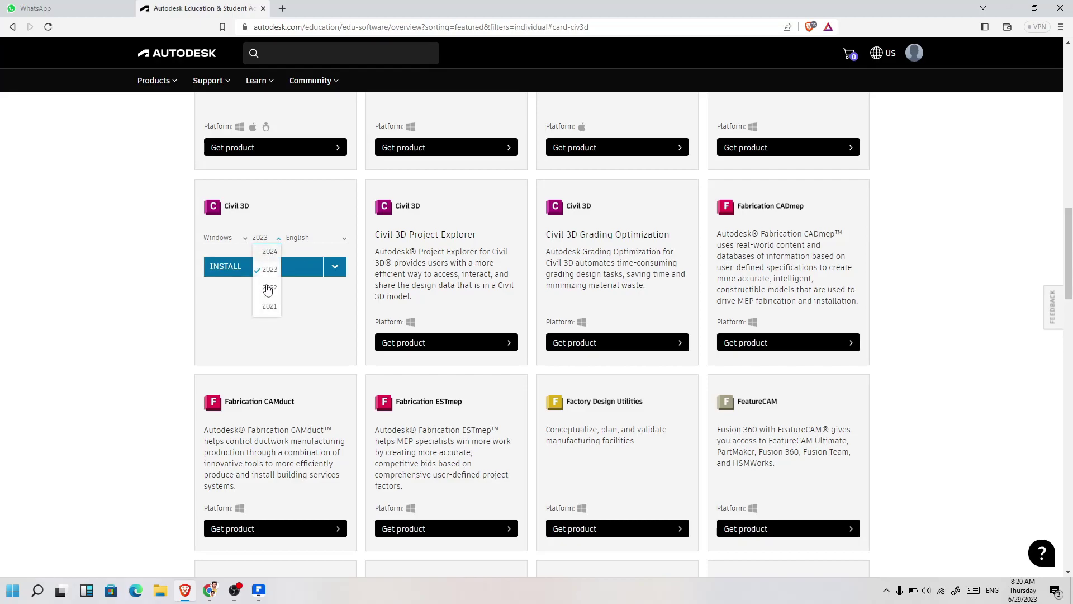
click(317, 325)
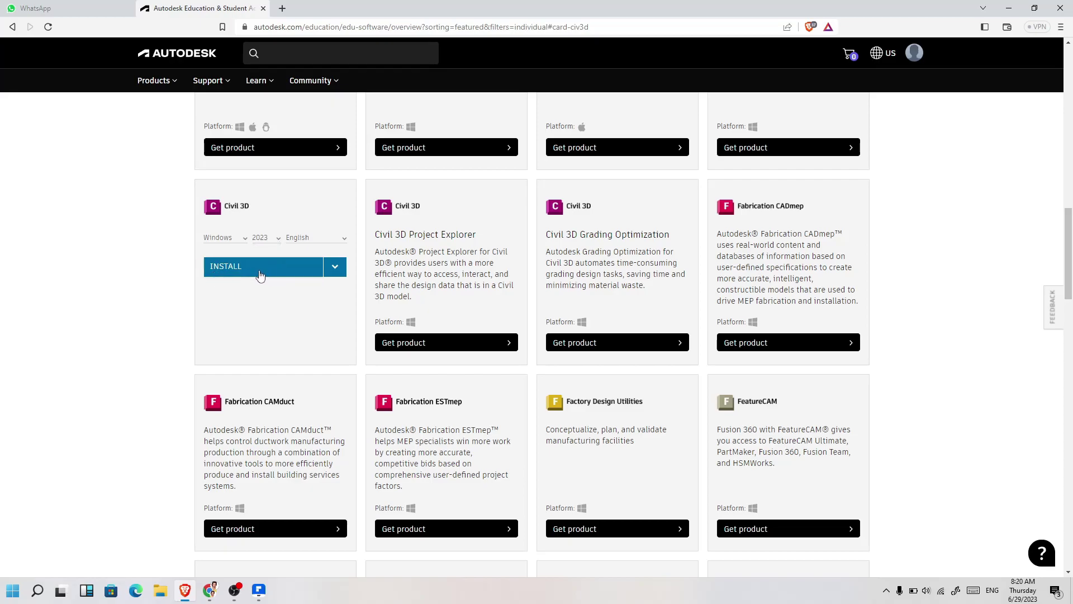
click(259, 272)
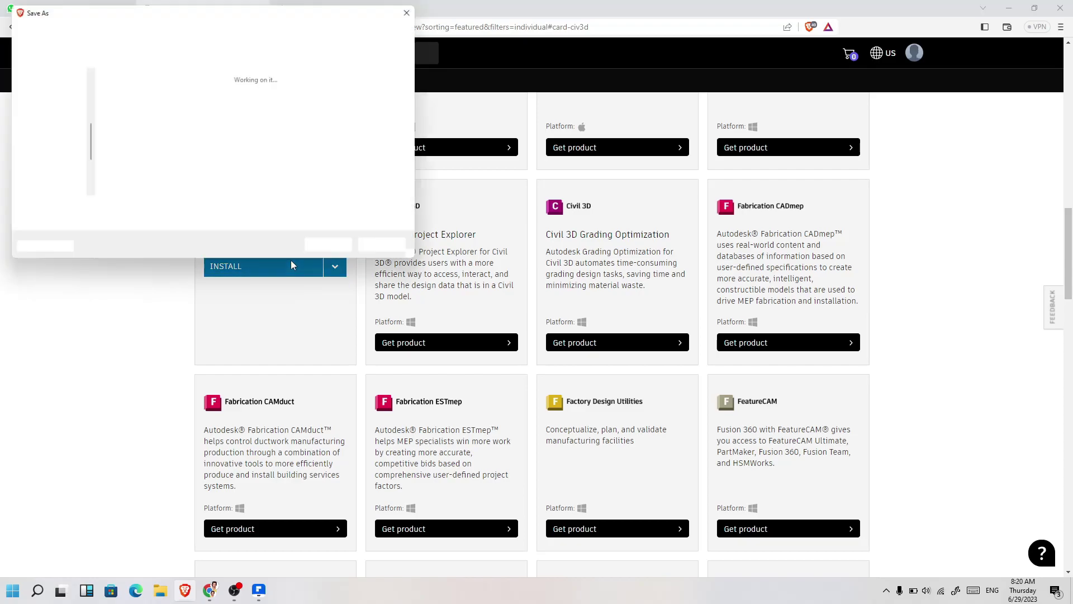
Step: Save the 11.5 MB Civil 3D 2023 web installer to Downloads and show it in File Explorer
click(53, 133)
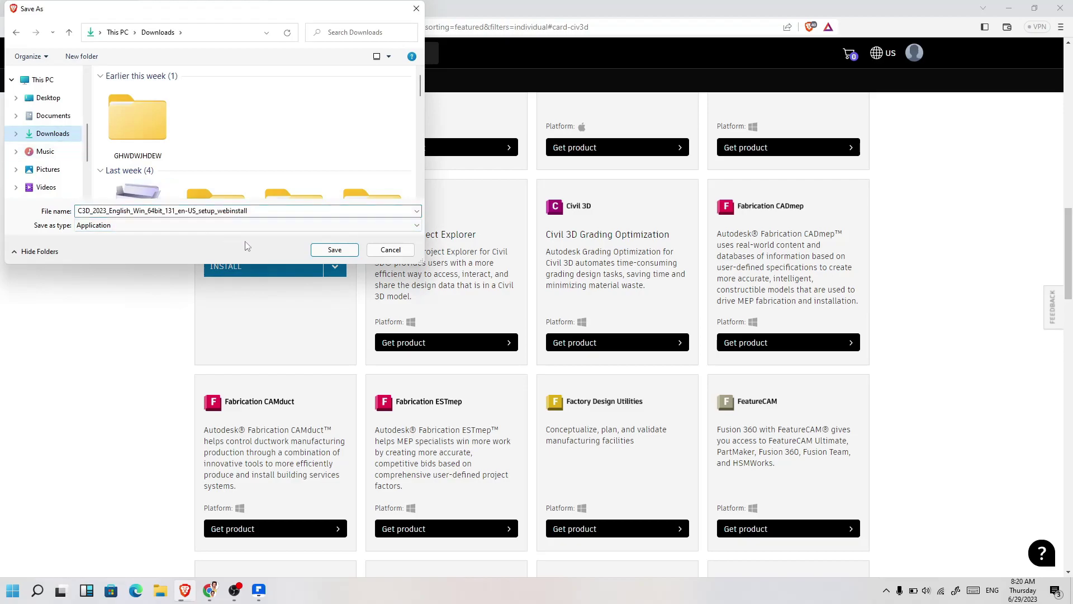
click(334, 249)
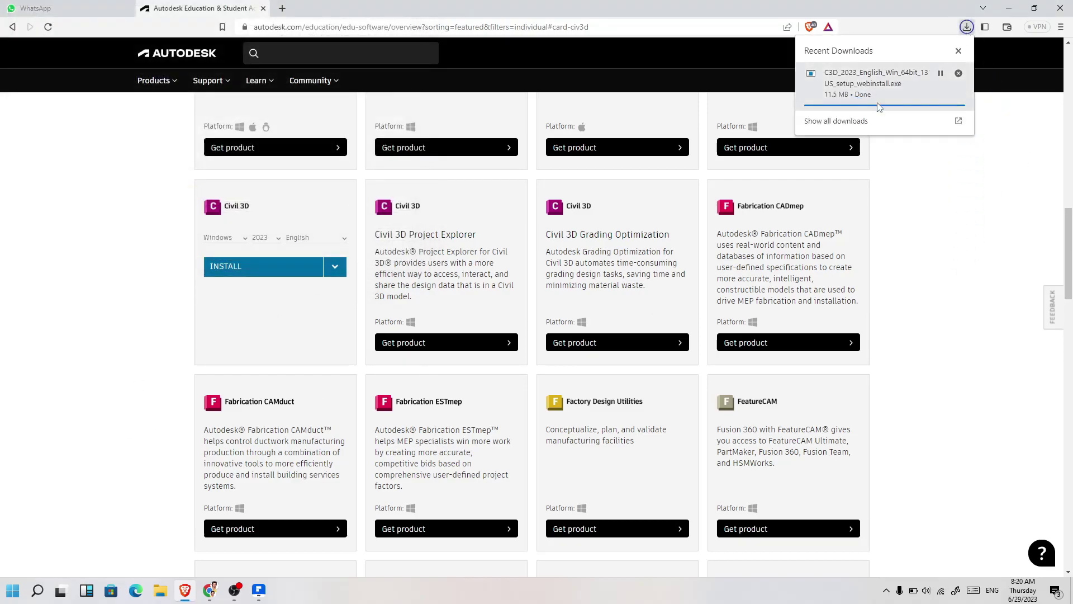
click(940, 73)
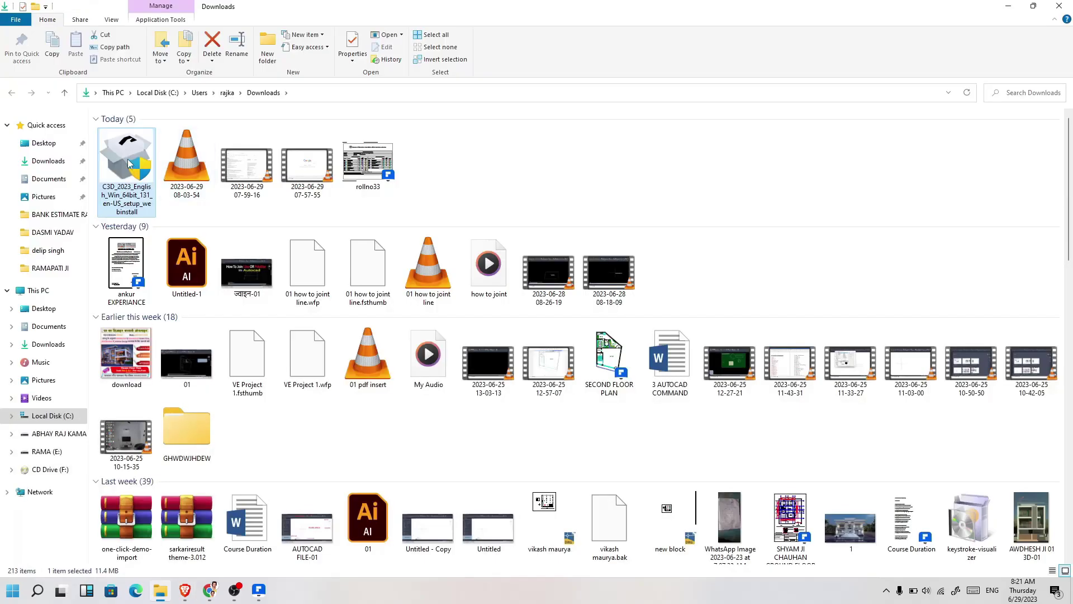
Step: Run the downloaded C3D_2023 installer from Downloads, then minimize File Explorer to show the desktop
double_click(128, 162)
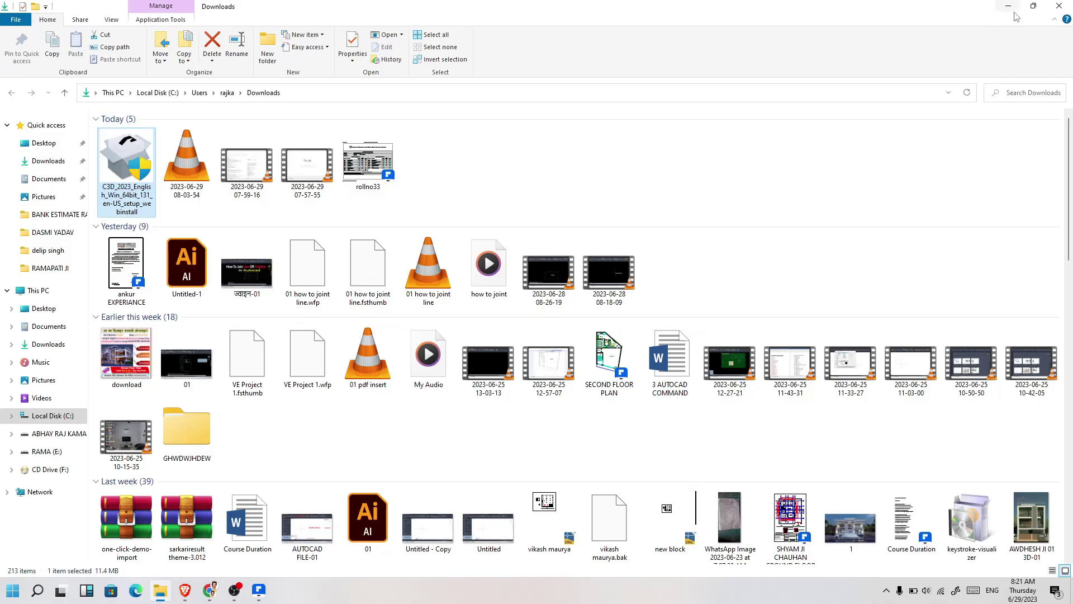
click(1014, 14)
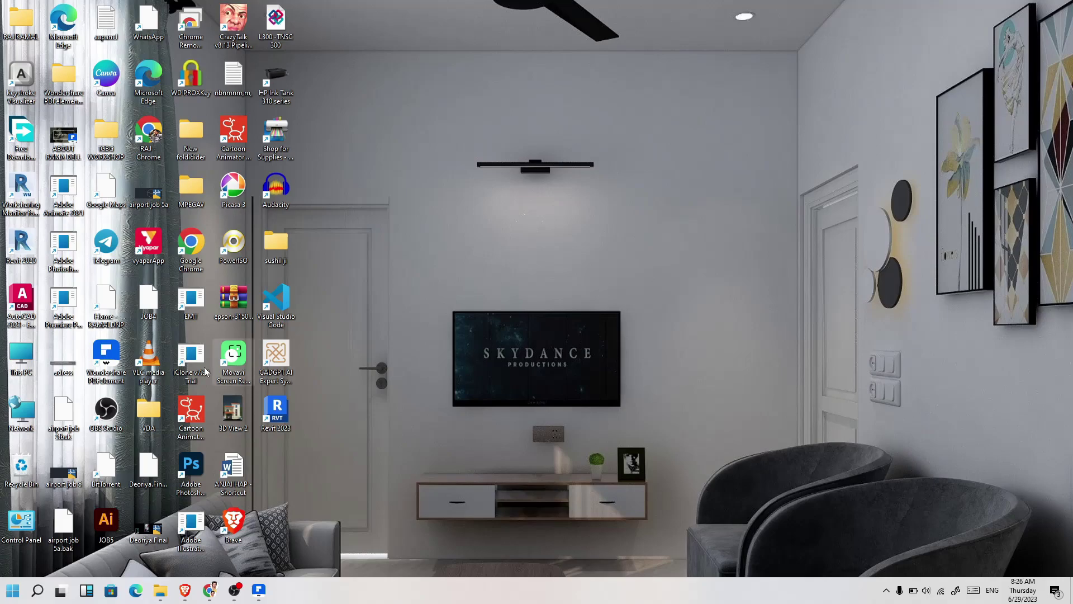
Step: Launch AutoCAD 2023 from its desktop shortcut
double_click(22, 299)
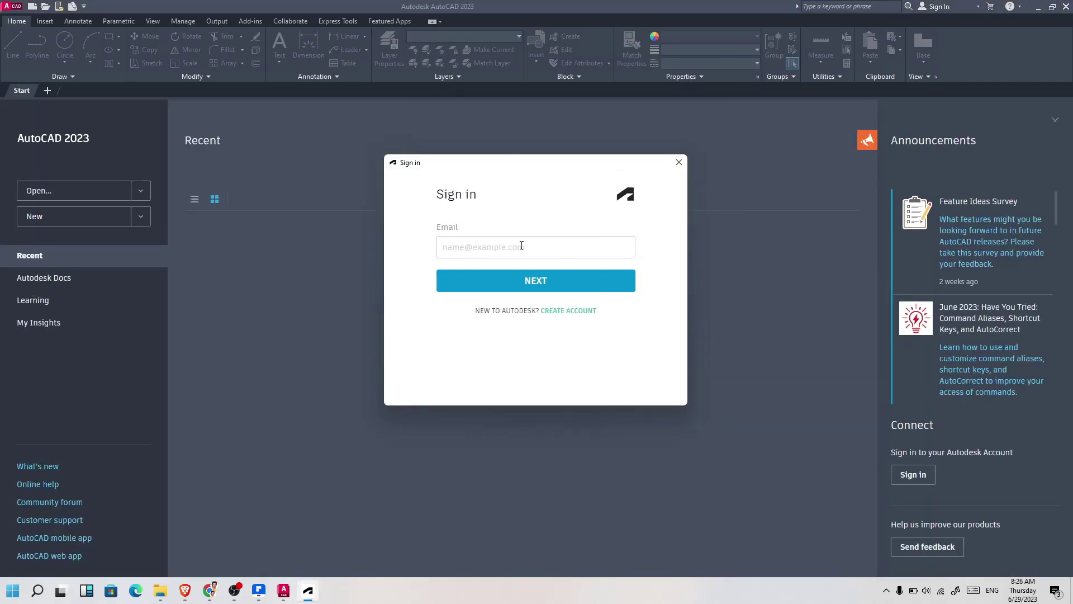
Step: Sign in to AutoCAD 2023 with the Autodesk account e-mail and password
click(521, 246)
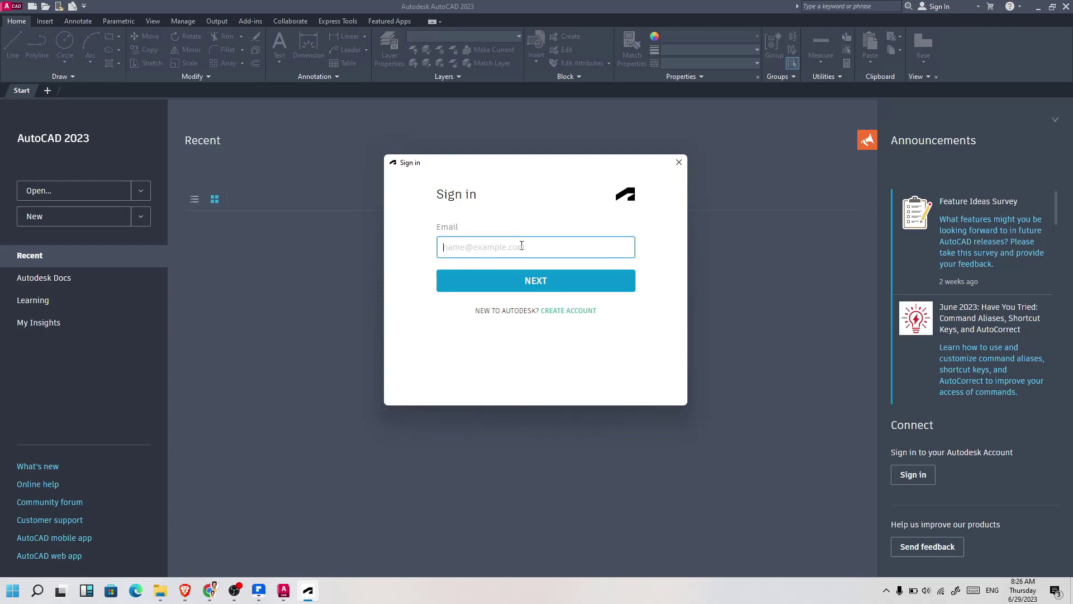
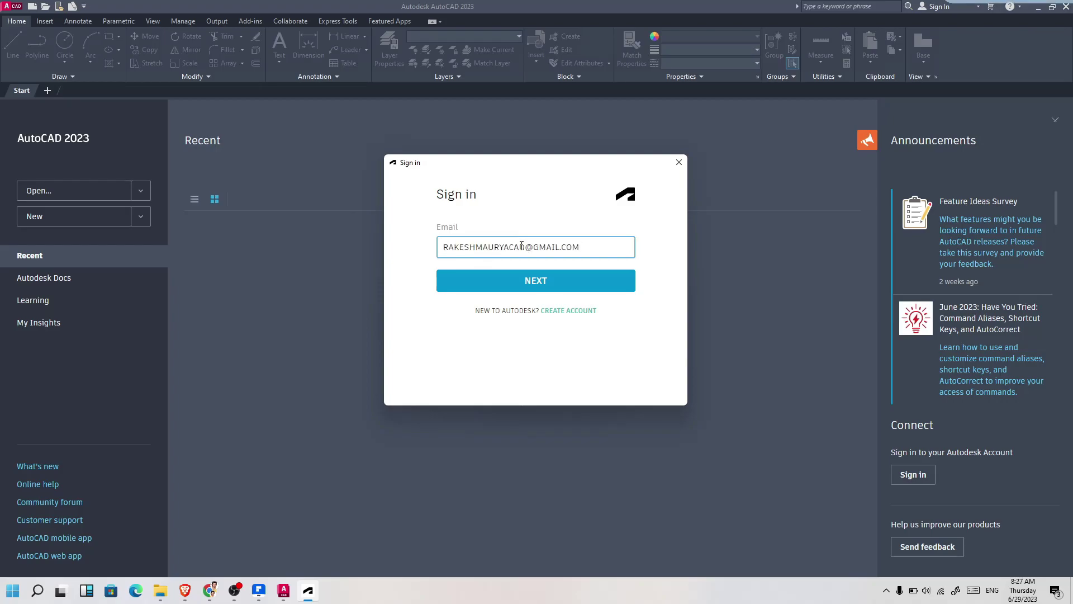
click(549, 283)
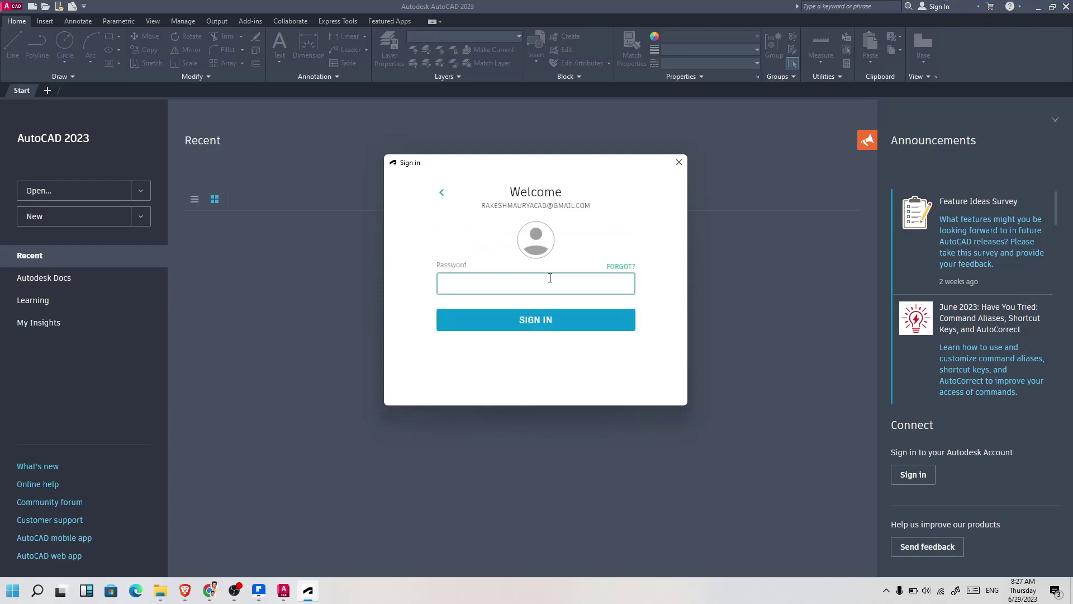
text(a)
key(ctrl+v)
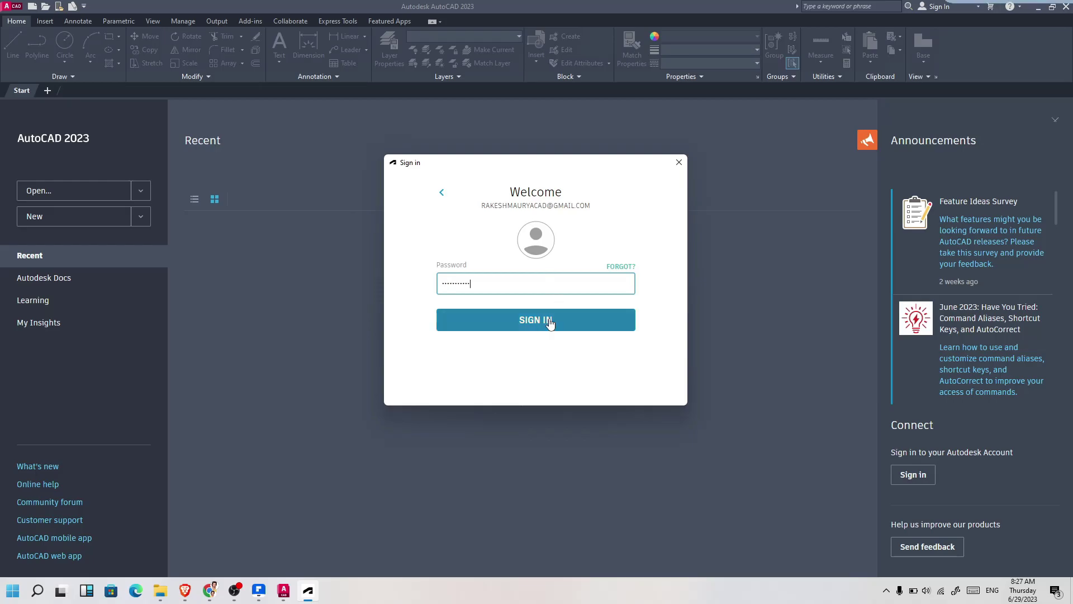
click(549, 322)
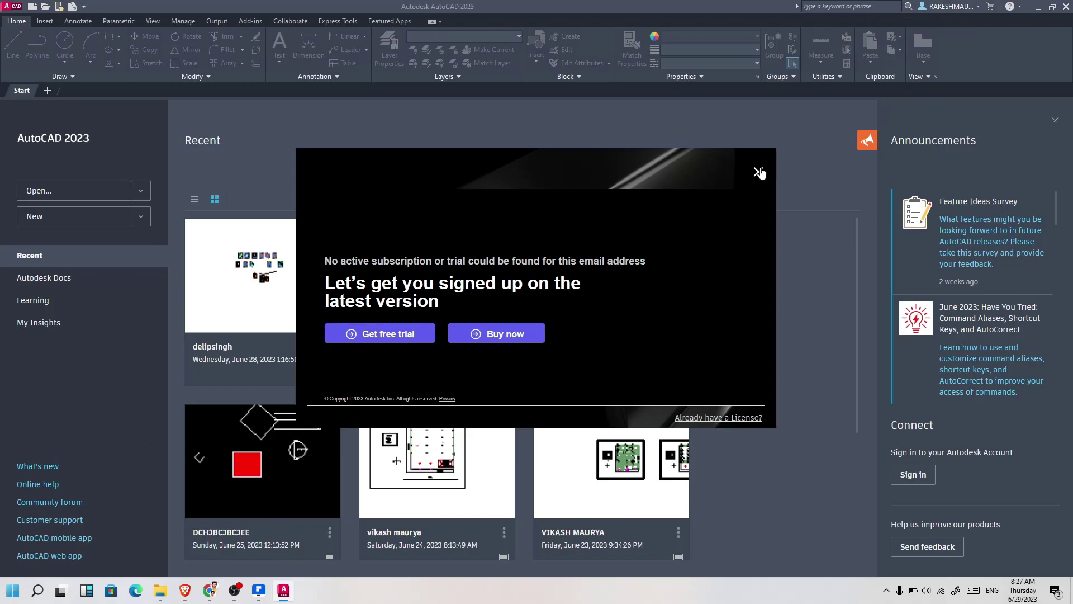
Step: Close the no-subscription notice and Privacy Settings dialog, then browse the Recent drawing thumbnails
click(759, 172)
click(687, 420)
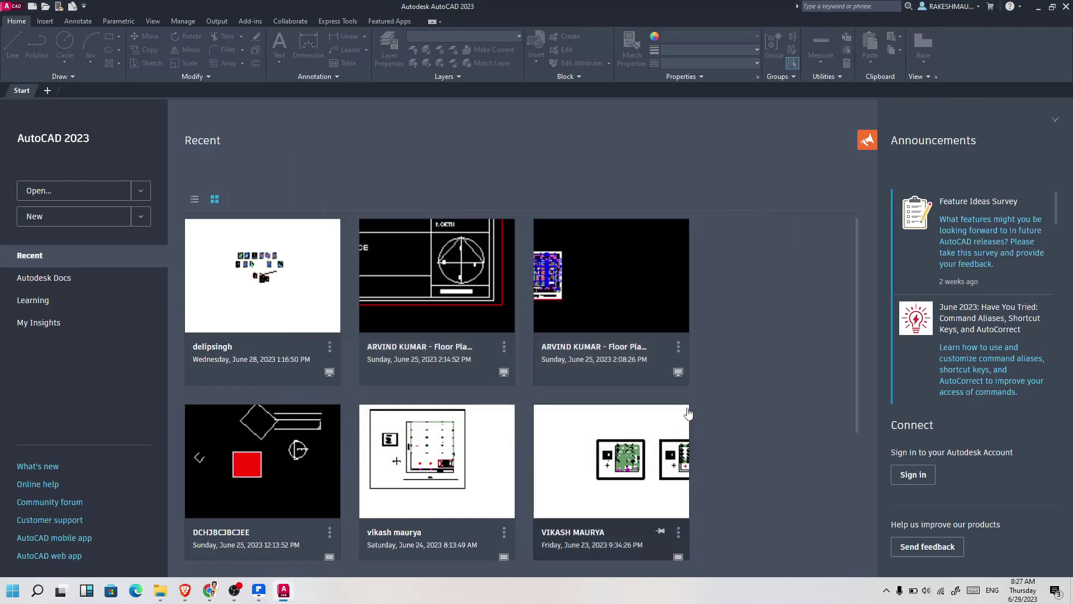
scroll(692, 331, down, 3)
scroll(692, 330, up, 3)
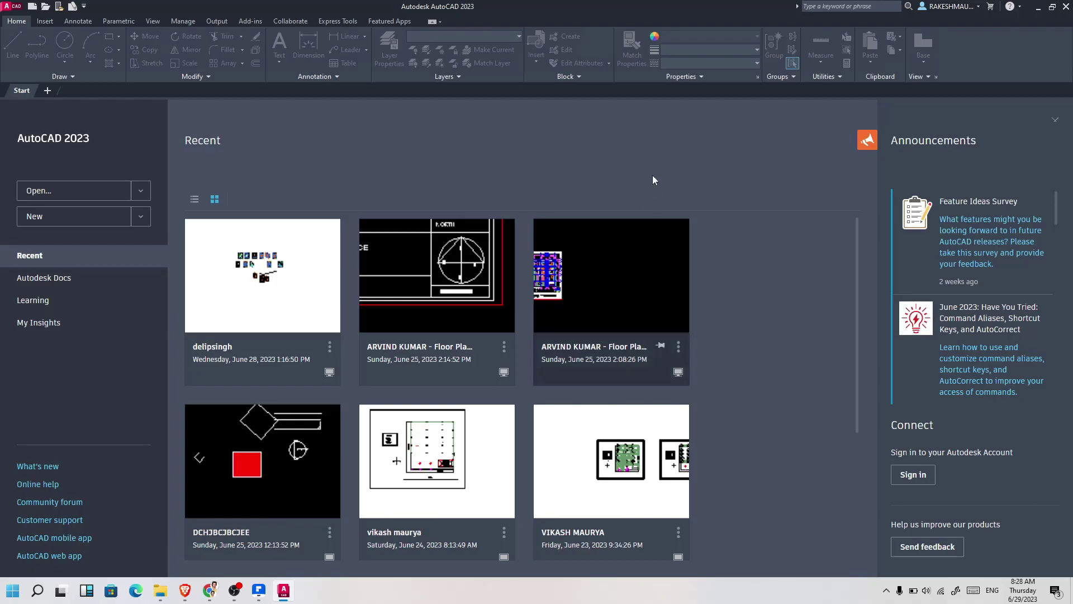
Step: Switch to the Brave window and scroll to the top of the education product list
click(209, 593)
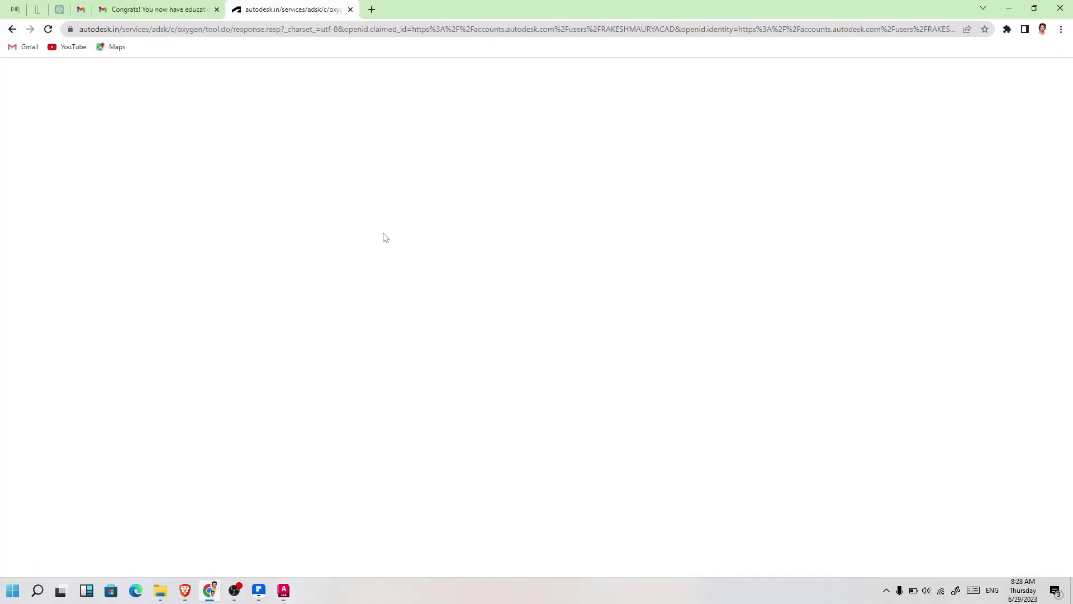
click(186, 589)
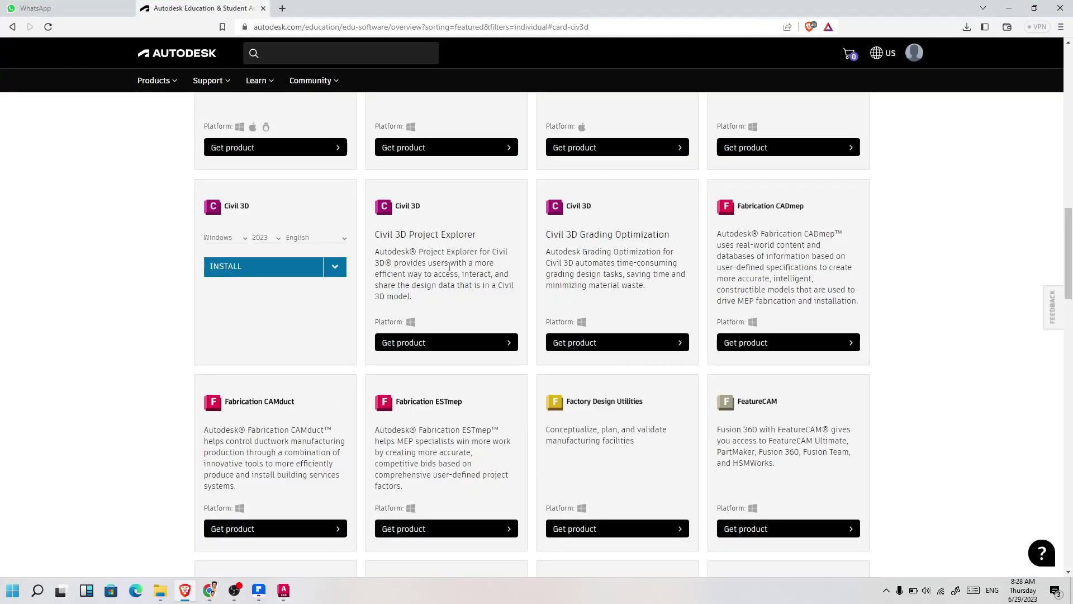
scroll(559, 284, up, 6)
scroll(558, 284, up, 3)
scroll(559, 284, up, 2)
scroll(558, 284, up, 2)
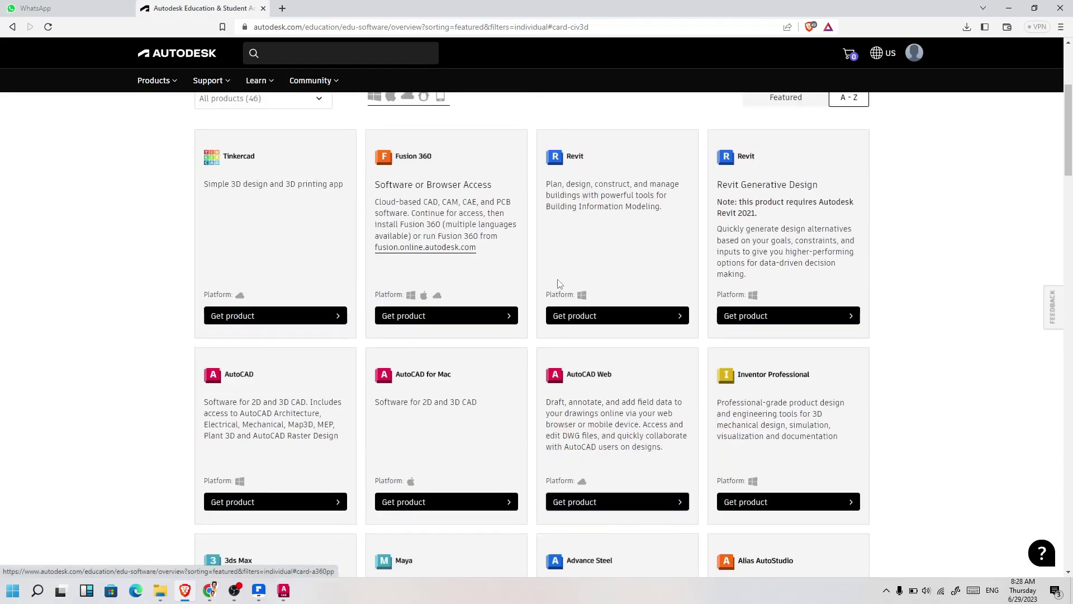